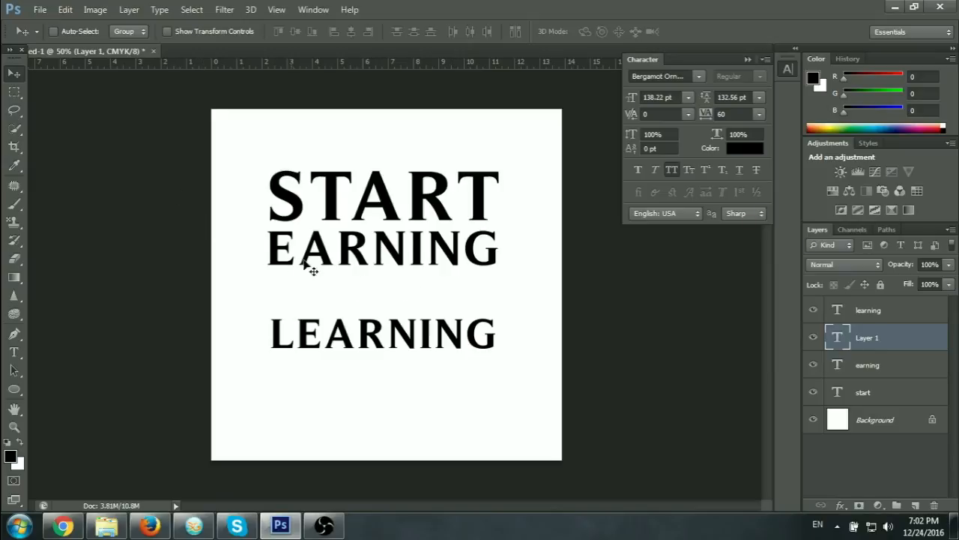
- Create a new 1000 × 1000 pixel document at 72 pixels/inch in 8-bit CMYK Color with white background contents
left_click(45, 10)
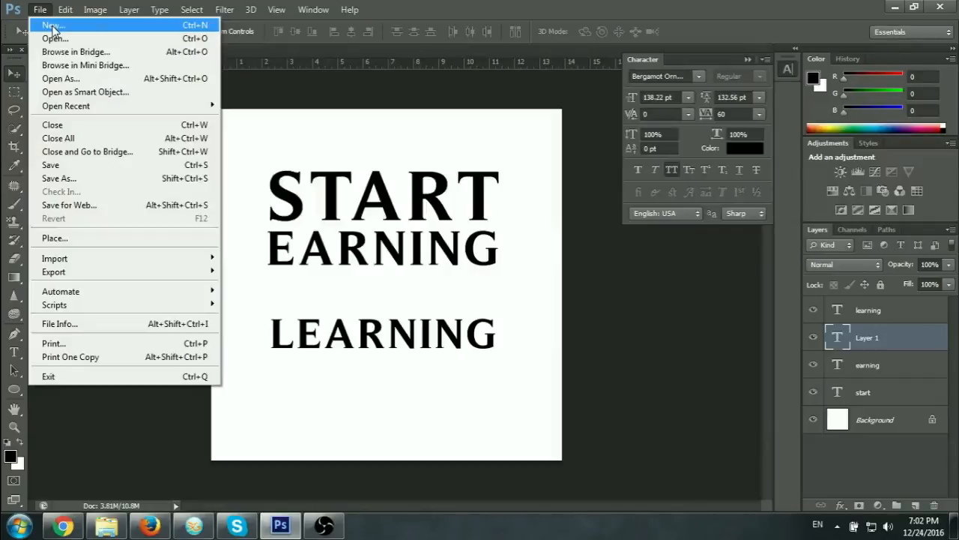
left_click(53, 29)
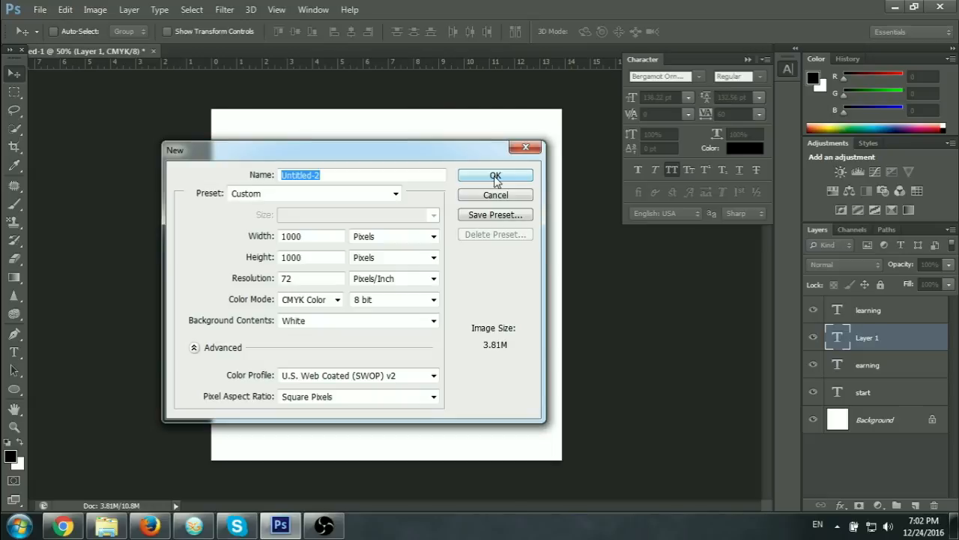
left_click(496, 176)
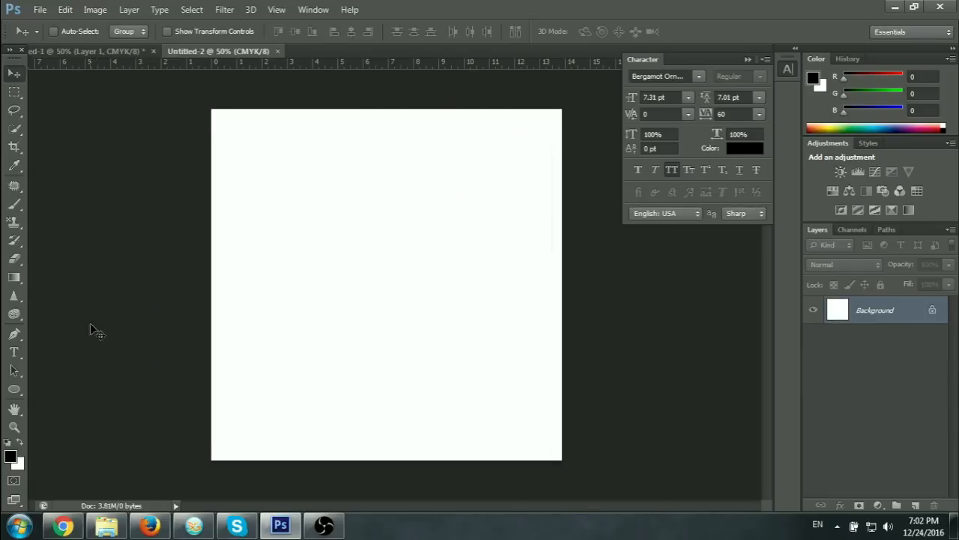
- Add a text layer reading "start" in the upper-left area of the canvas
left_click(14, 353)
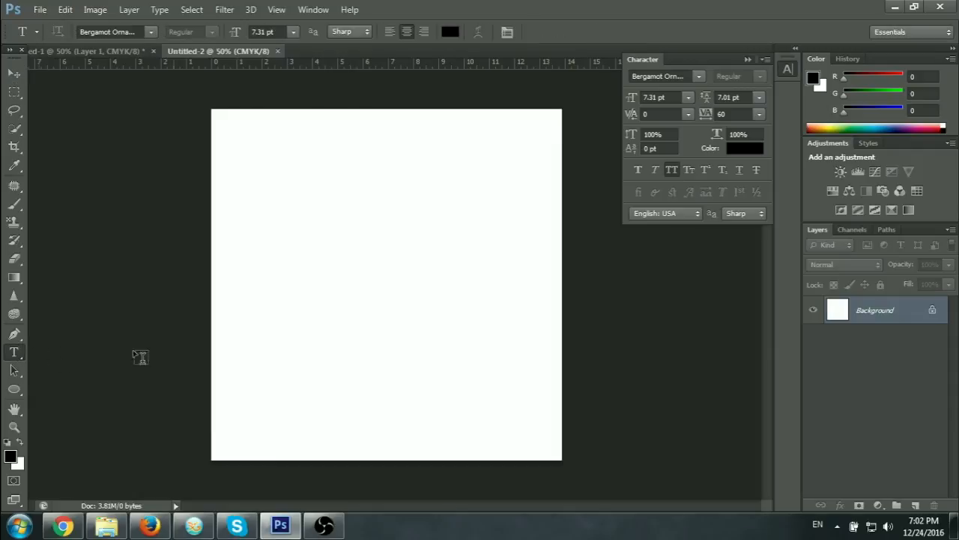
left_click(288, 200)
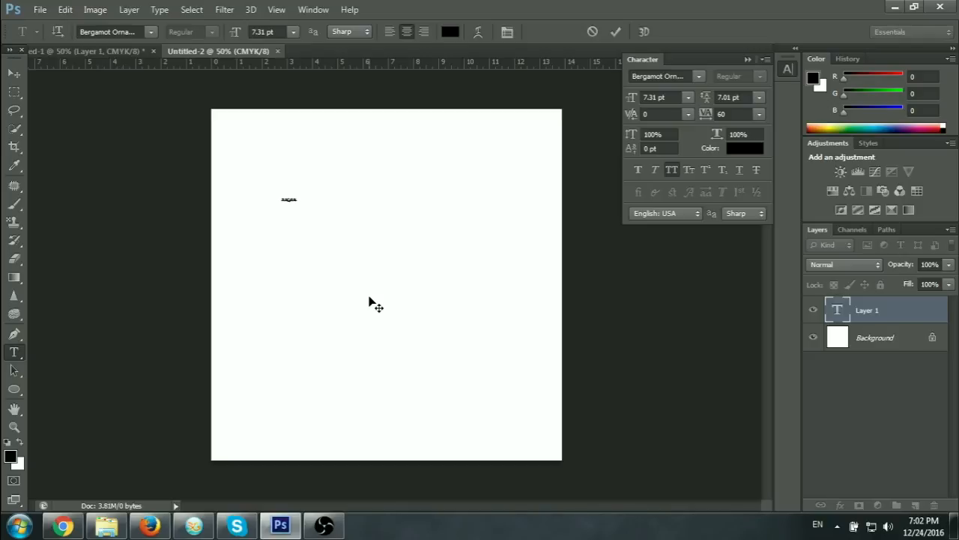
left_click(613, 33)
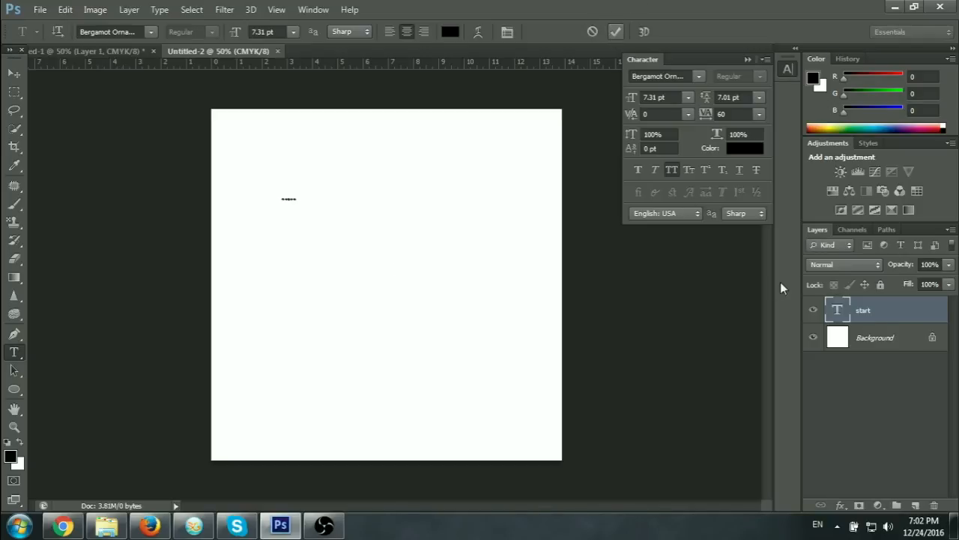
- Set the start text to 24 pt and change its font to Blockletter
left_click(688, 97)
left_click(674, 259)
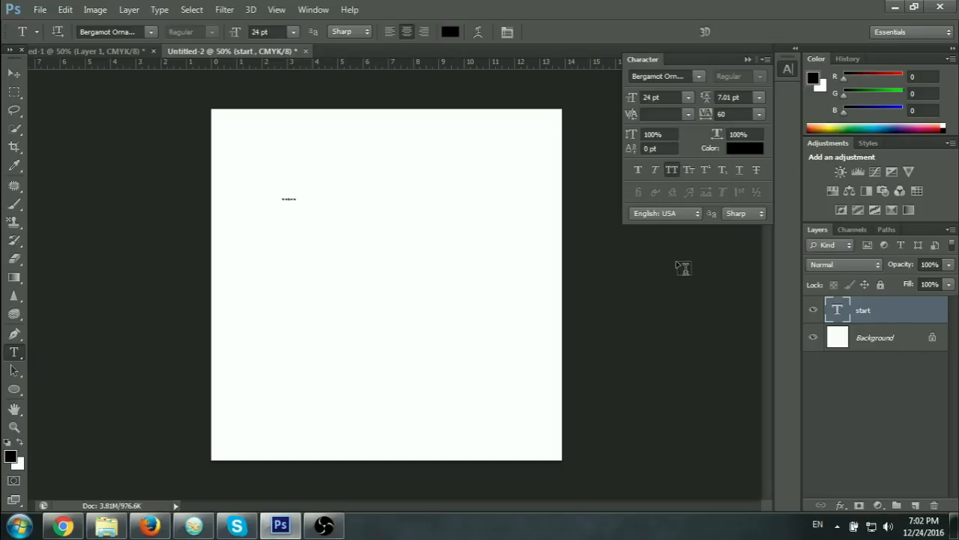
left_click(679, 75)
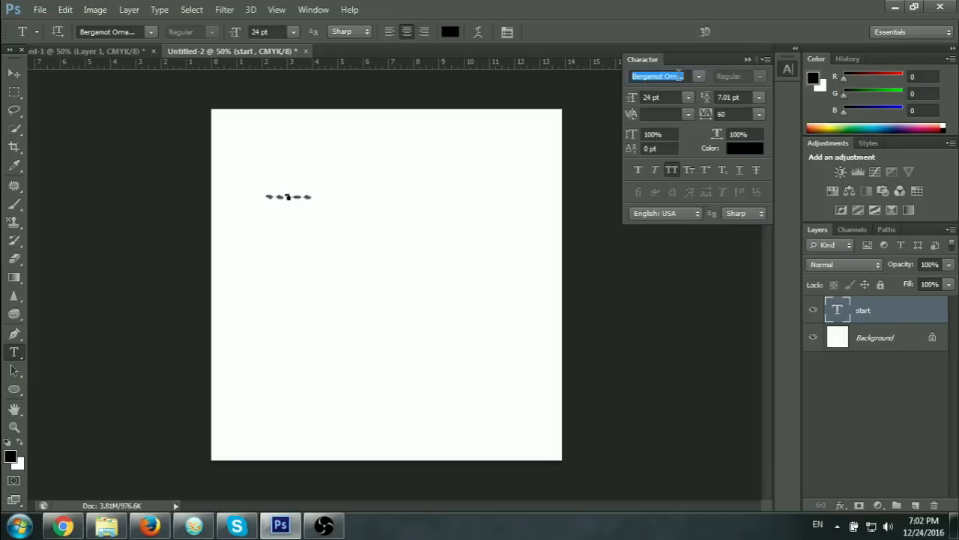
left_click(698, 77)
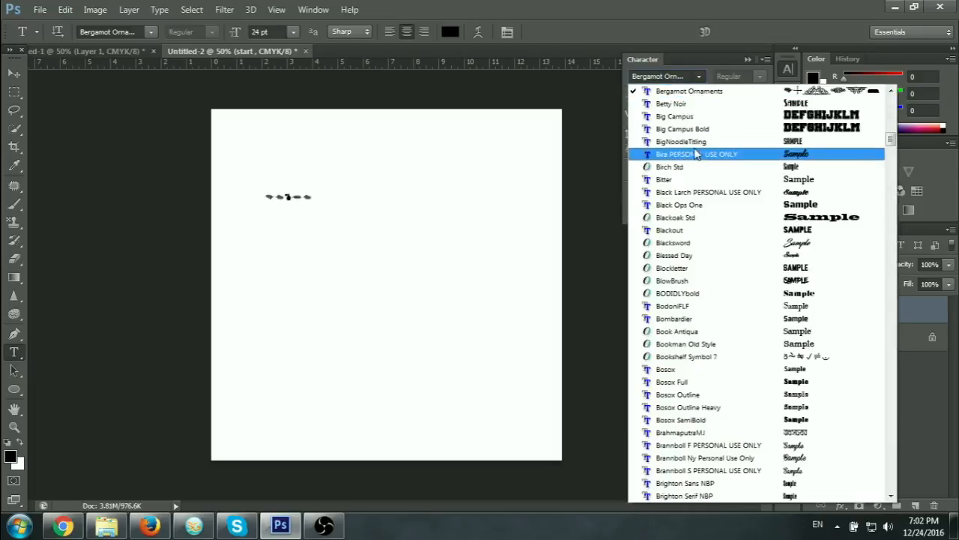
left_click(756, 268)
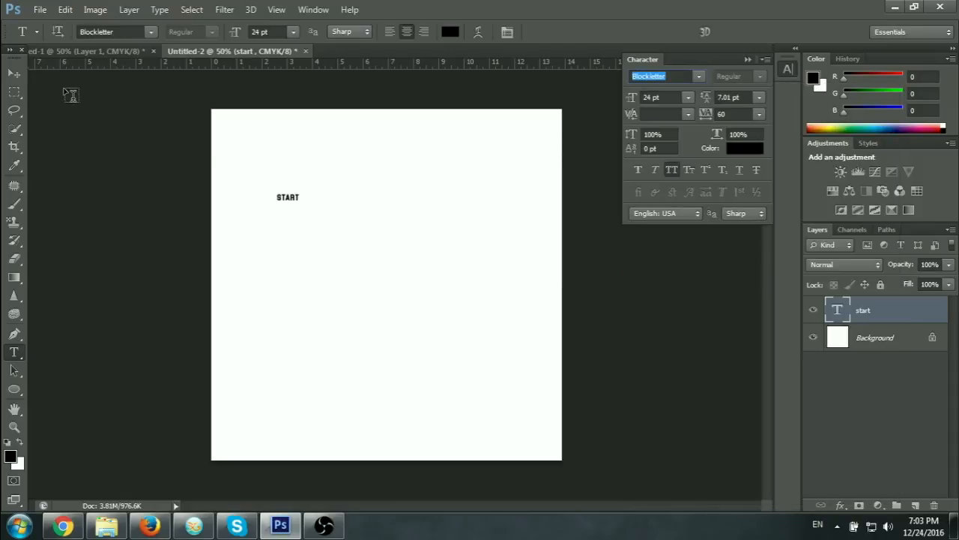
- Set the START text size to 72 pt and move the word toward the centre of the canvas
left_click(15, 73)
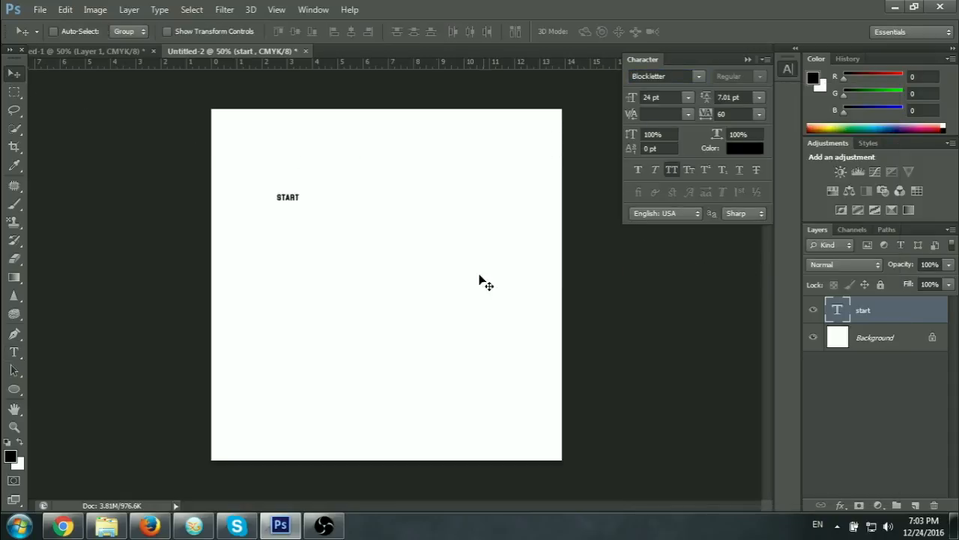
left_click(688, 97)
left_click(673, 339)
left_click_drag(308, 212, 391, 248)
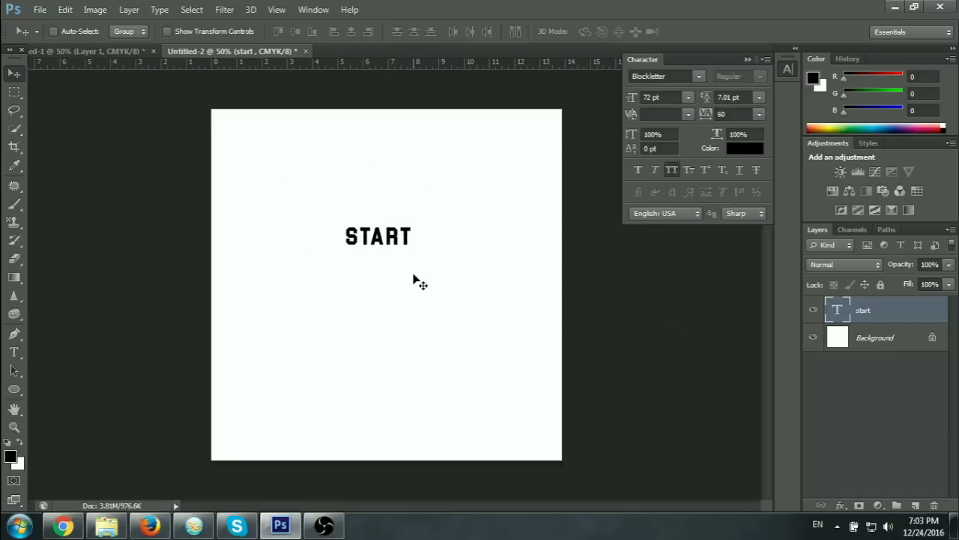
- Scale the START text to about 300% and move it up, centred in the upper part of the canvas
key("ctrl+t")
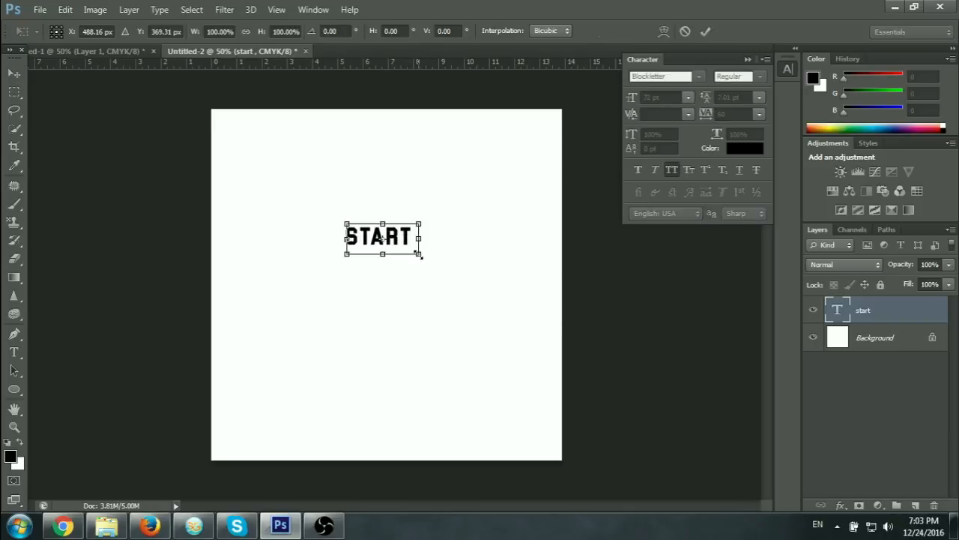
left_click_drag(419, 255, 473, 325)
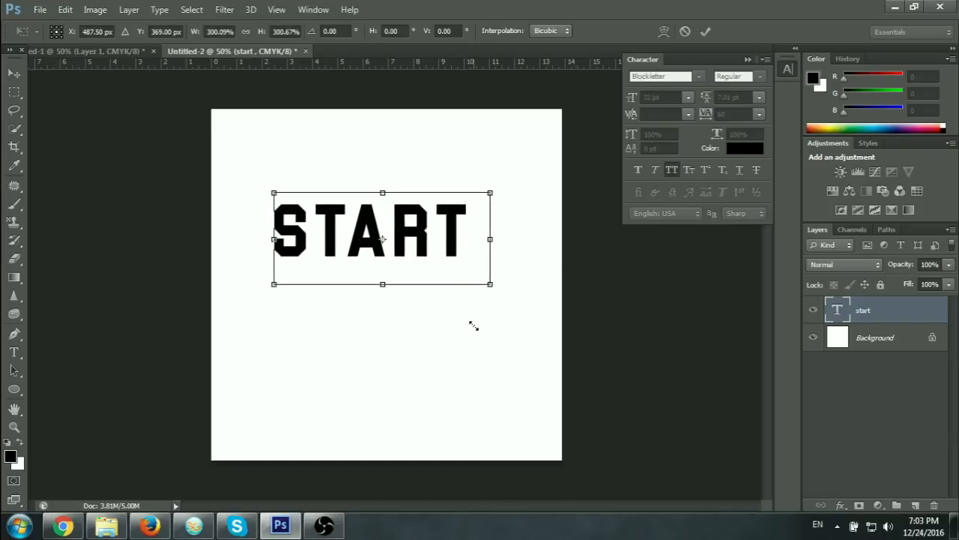
left_click(707, 31)
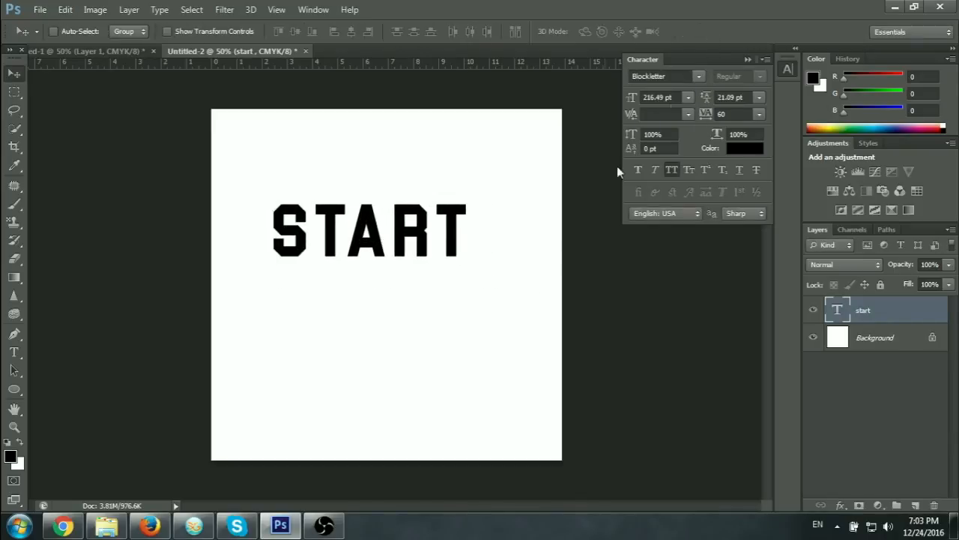
left_click_drag(398, 240, 416, 216)
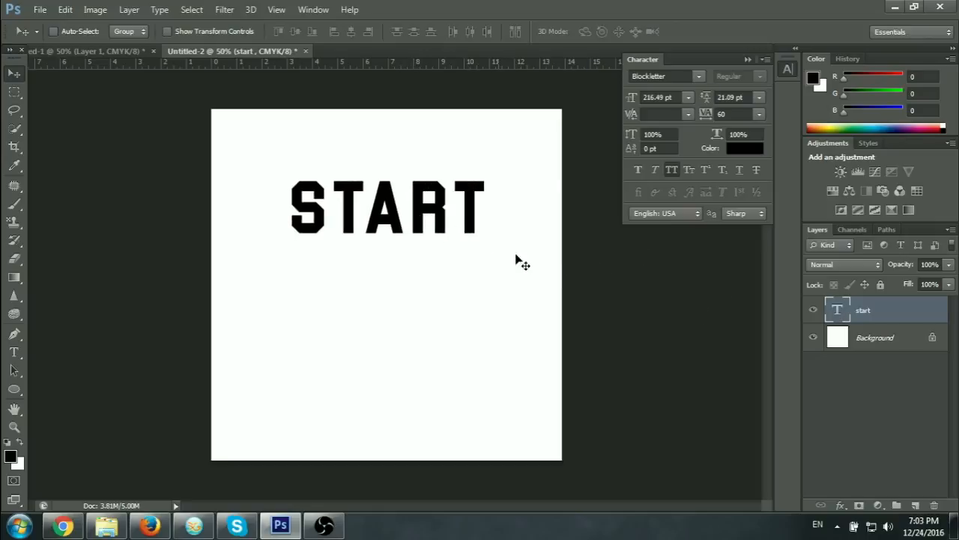
left_click_drag(413, 232, 412, 217)
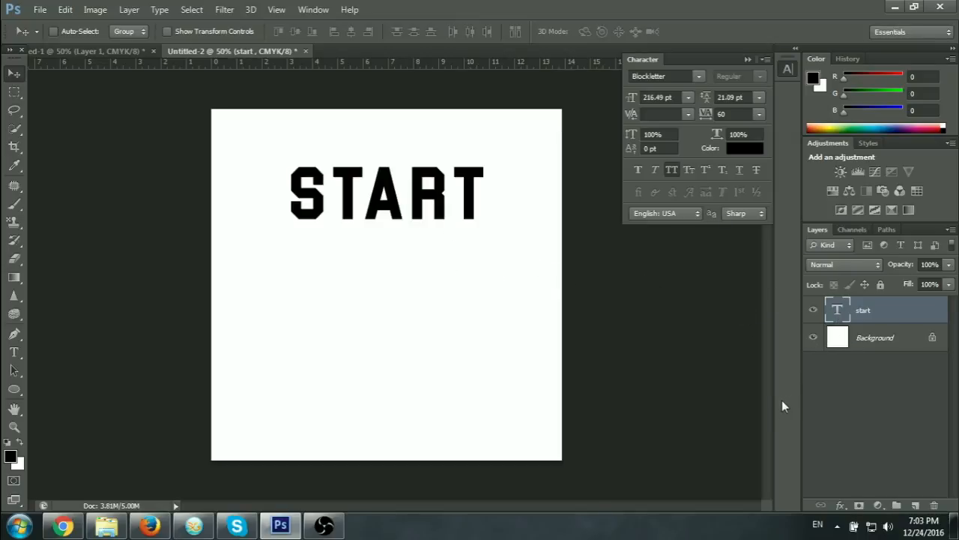
- Duplicate the START text layer and place the copy directly below the original
key("ctrl+j")
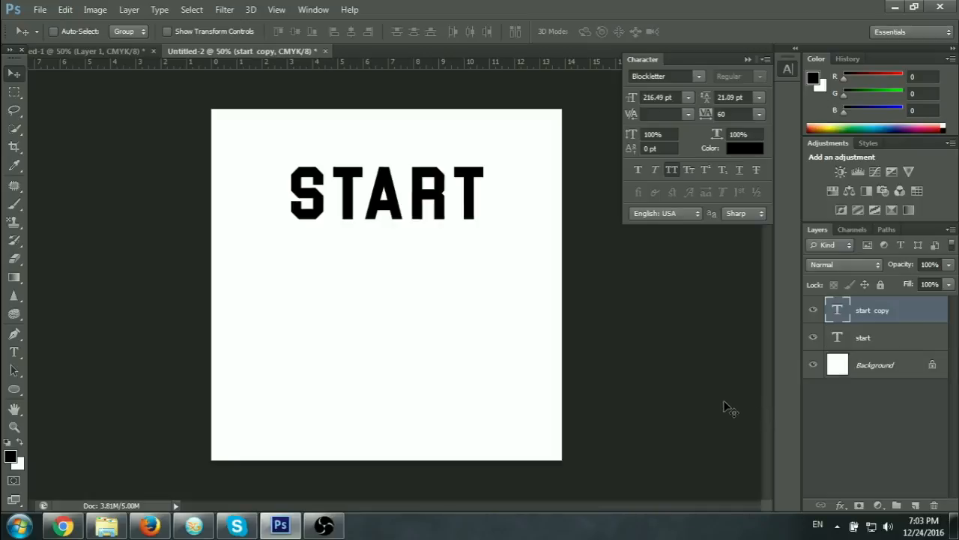
left_click_drag(435, 191, 434, 252)
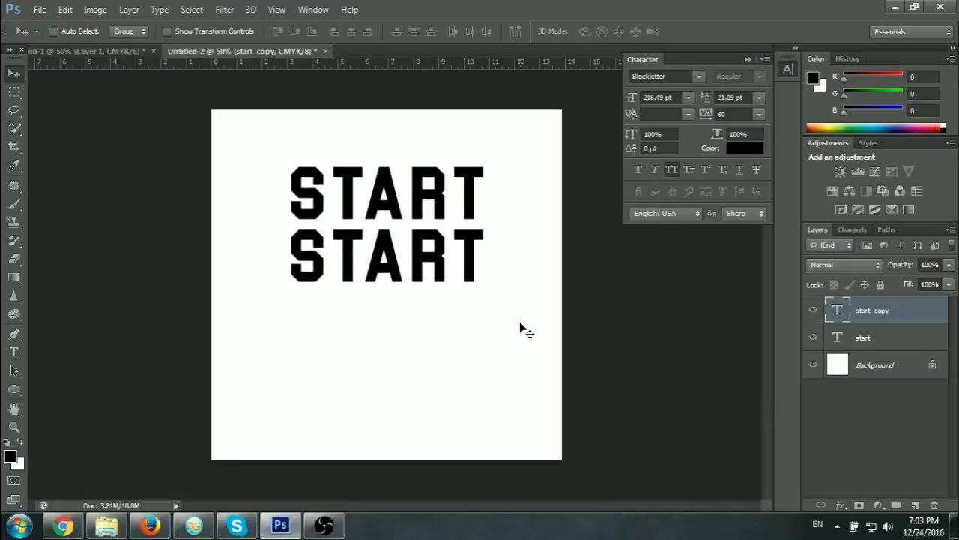
key("ctrl+z")
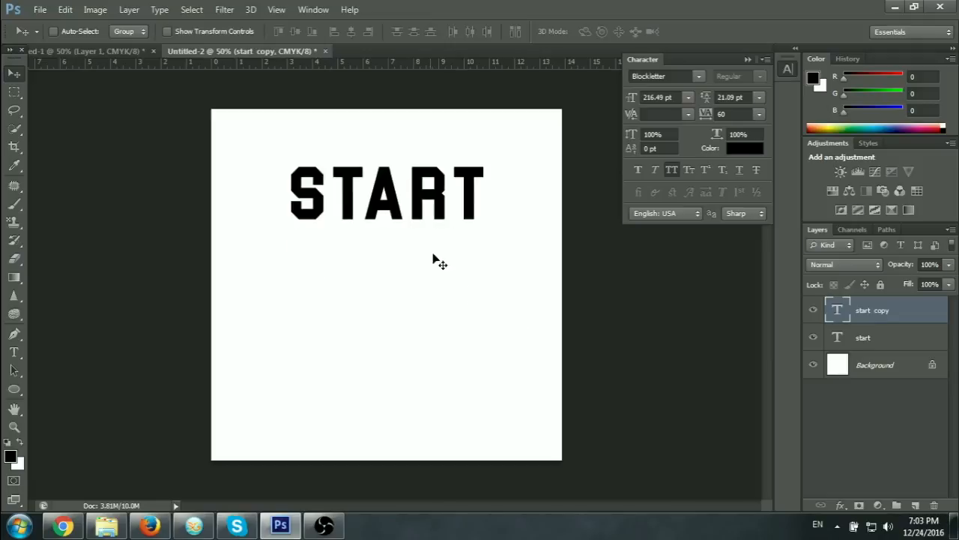
left_click_drag(412, 197, 411, 260)
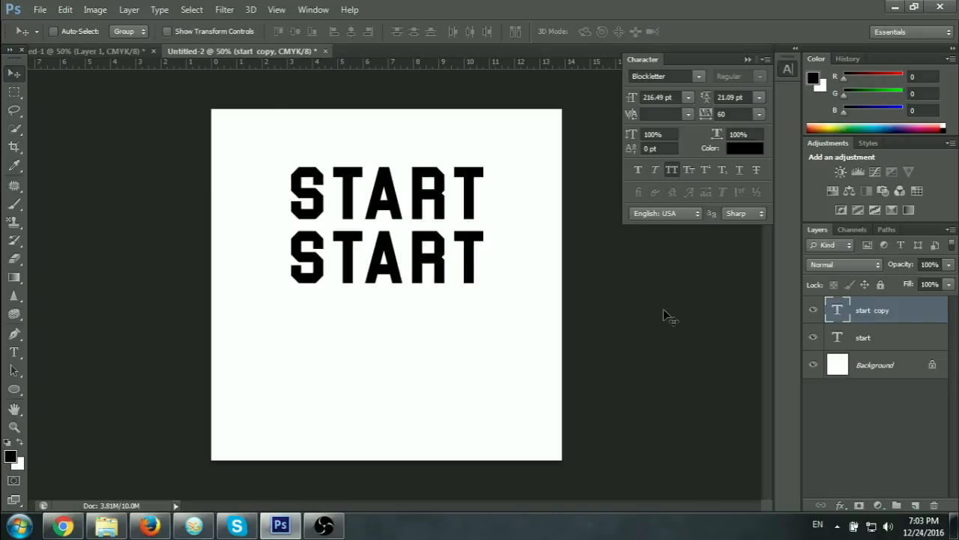
- Replace the text of the lower START copy with "EARNING"
double_click(837, 311)
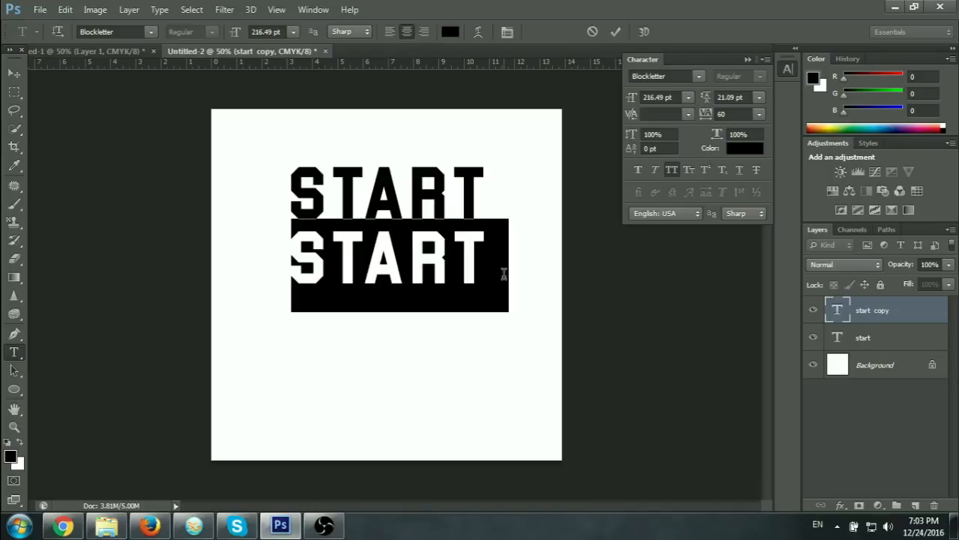
type("EARNING")
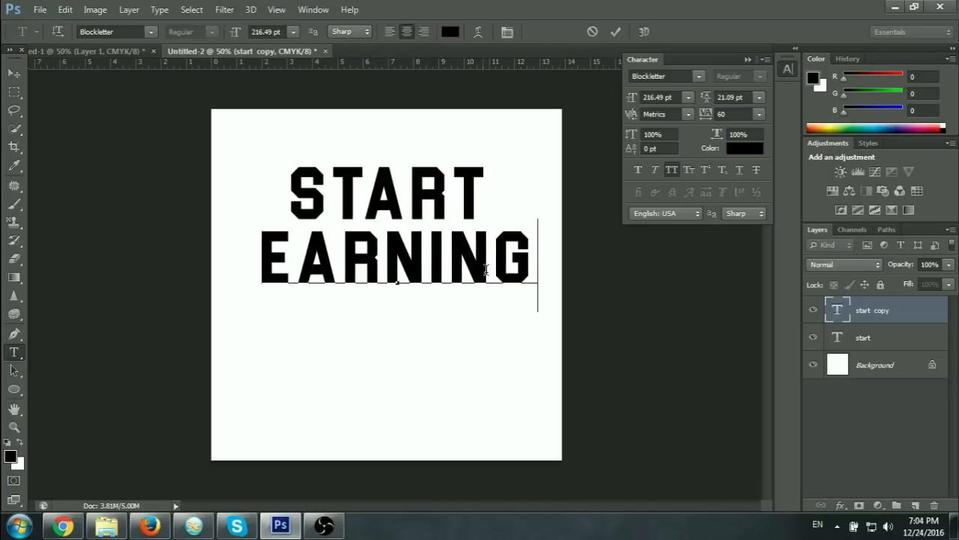
left_click(616, 29)
key("v")
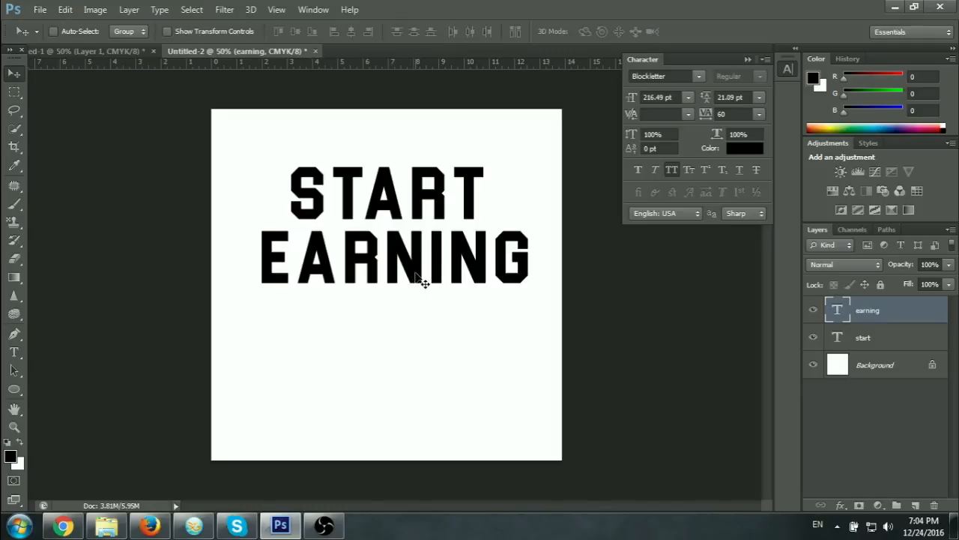
- Place a copy of the EARNING text directly below it and change the copy's text to "BY"
left_click_drag(416, 273, 413, 335)
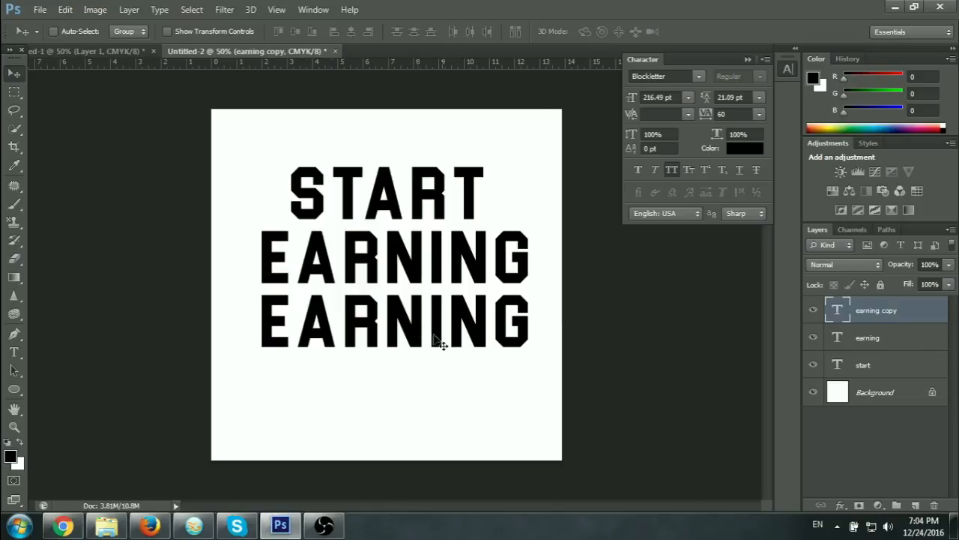
double_click(838, 310)
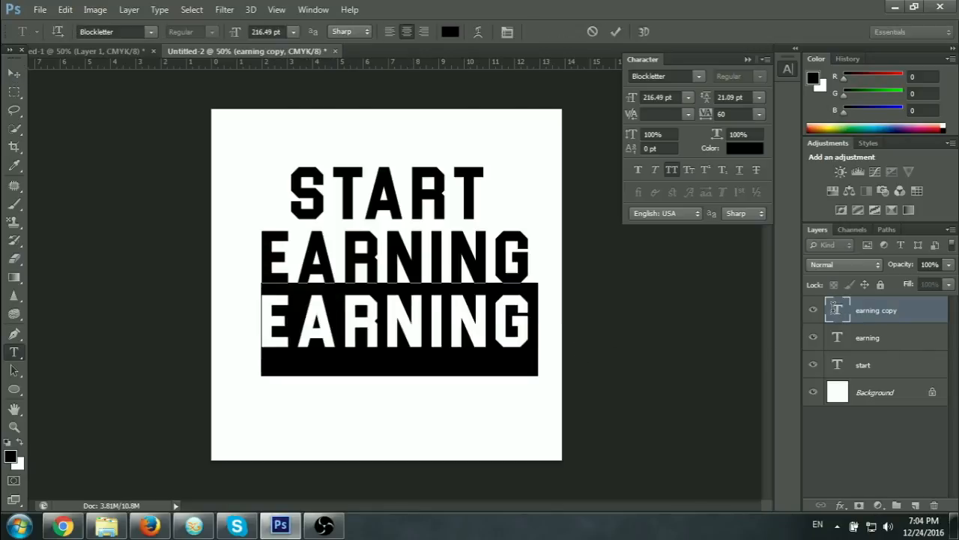
type("BY")
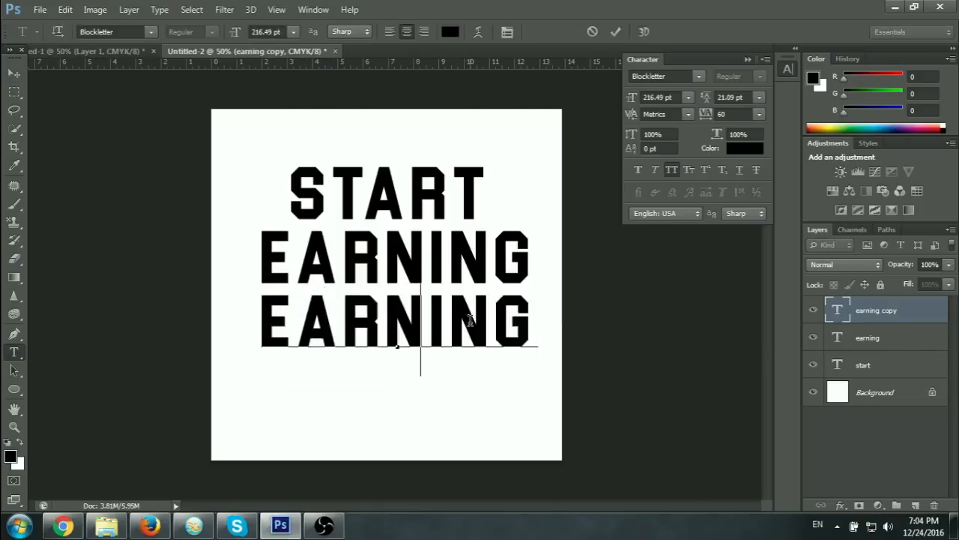
left_click(614, 32)
key("v")
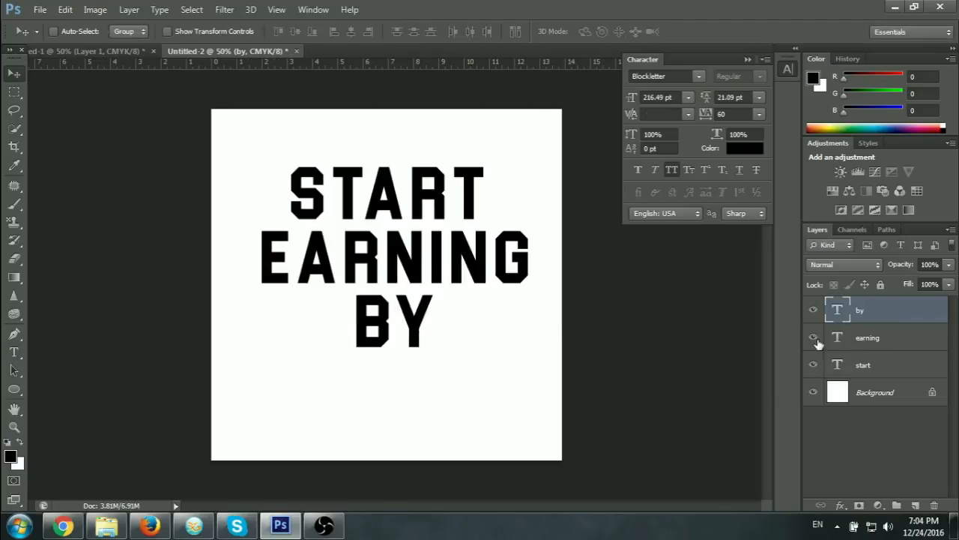
- Place a copy of the BY text directly below it and change the copy's text to "LEARNING"
left_click_drag(414, 328, 420, 391)
double_click(837, 312)
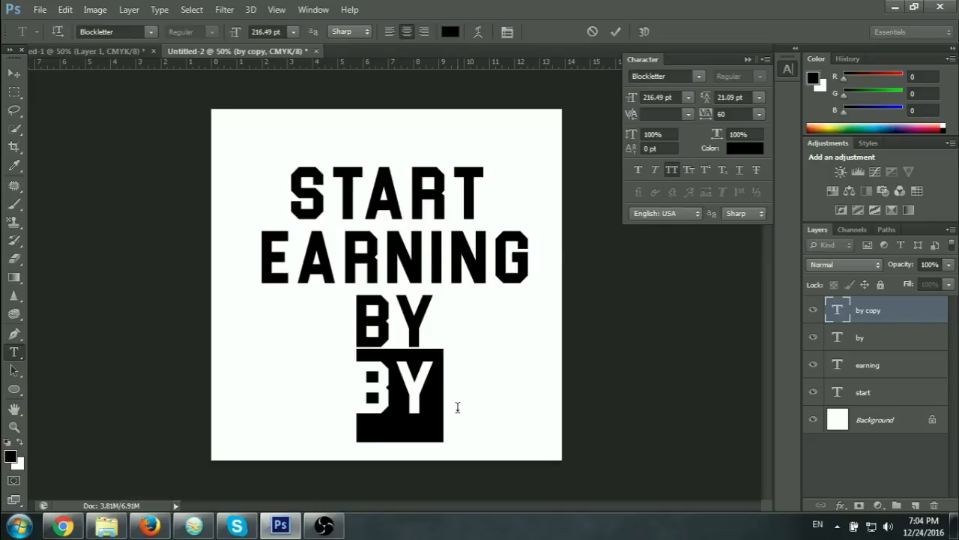
type("LEAR")
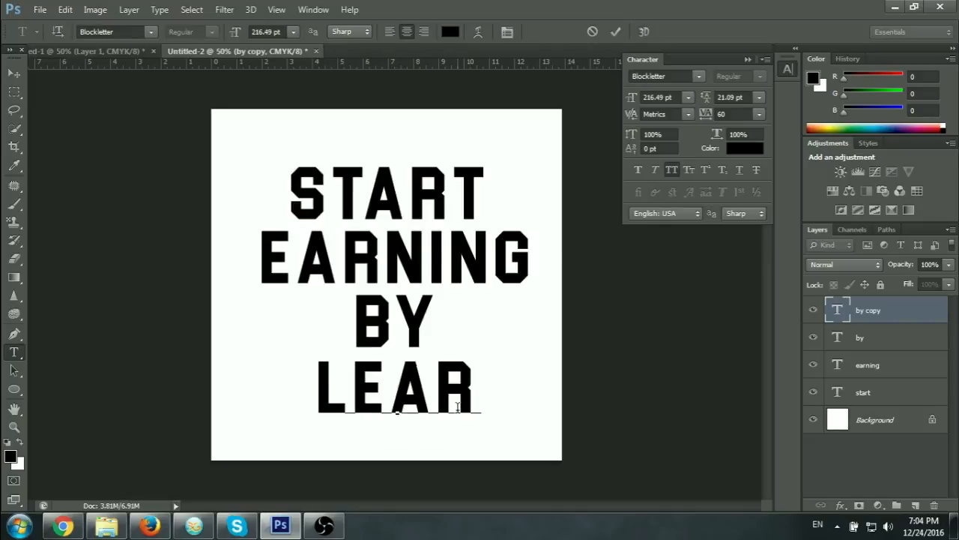
type("NING")
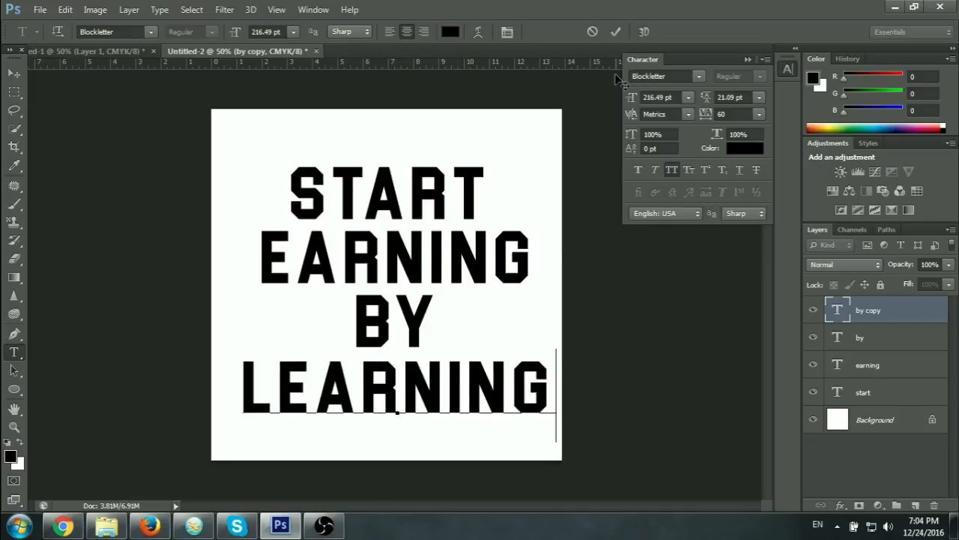
left_click(615, 31)
key("v")
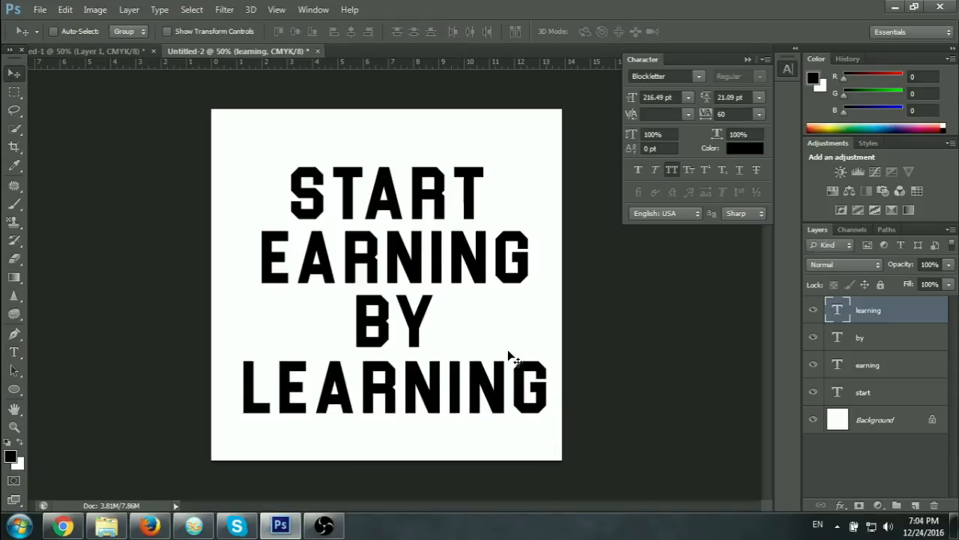
left_click(698, 76)
left_click(699, 74)
left_click(680, 75)
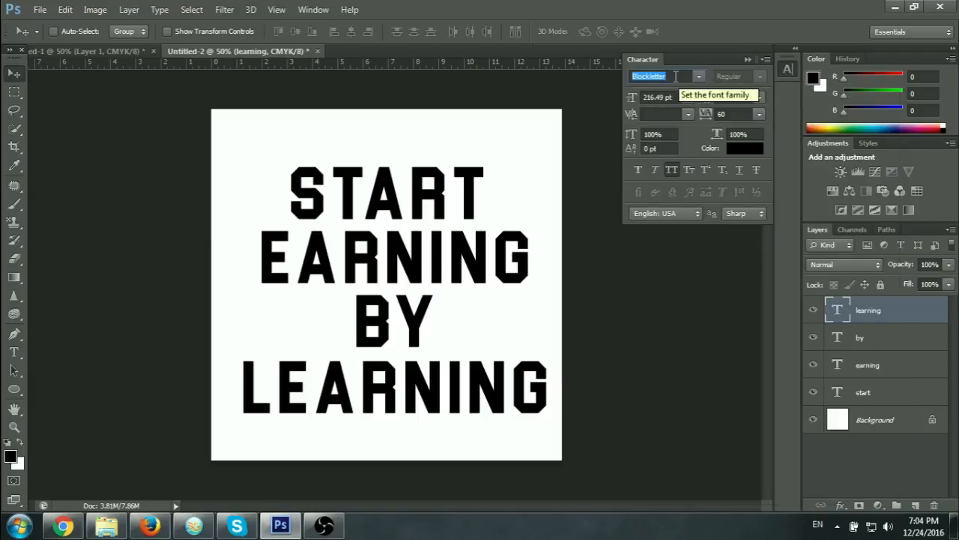
- Scale the four text layers together to about 89% and move the block slightly up on the canvas
left_click(879, 398, "shift")
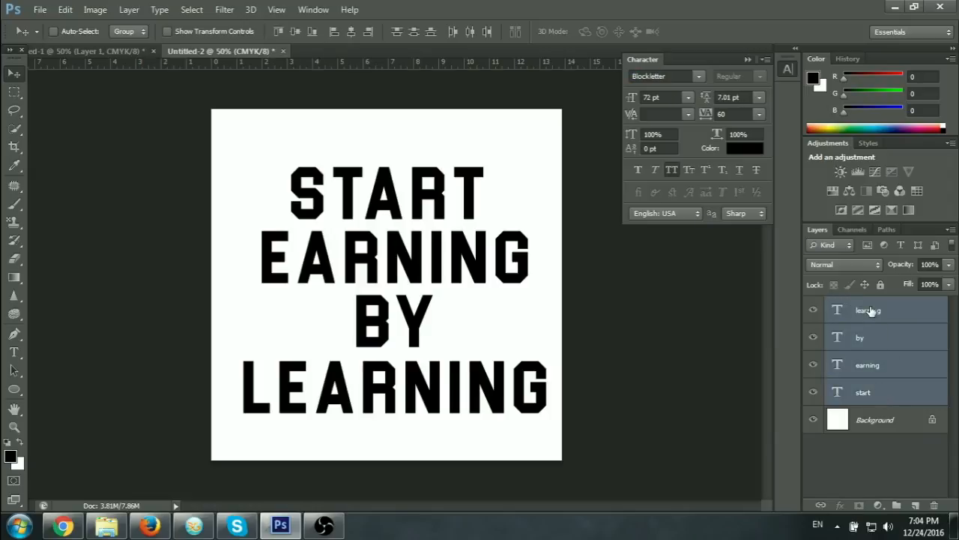
left_click(871, 314)
left_click(885, 398, "shift")
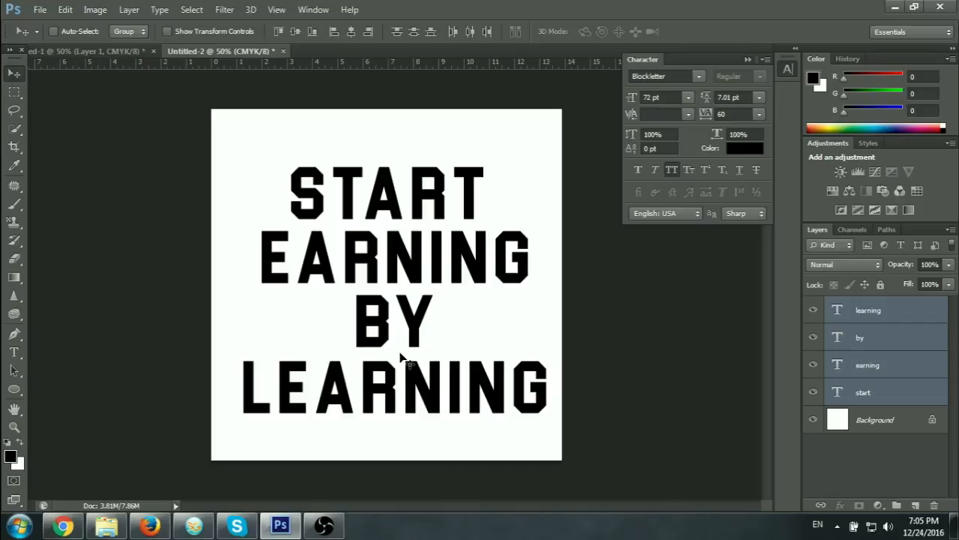
key("ctrl+t")
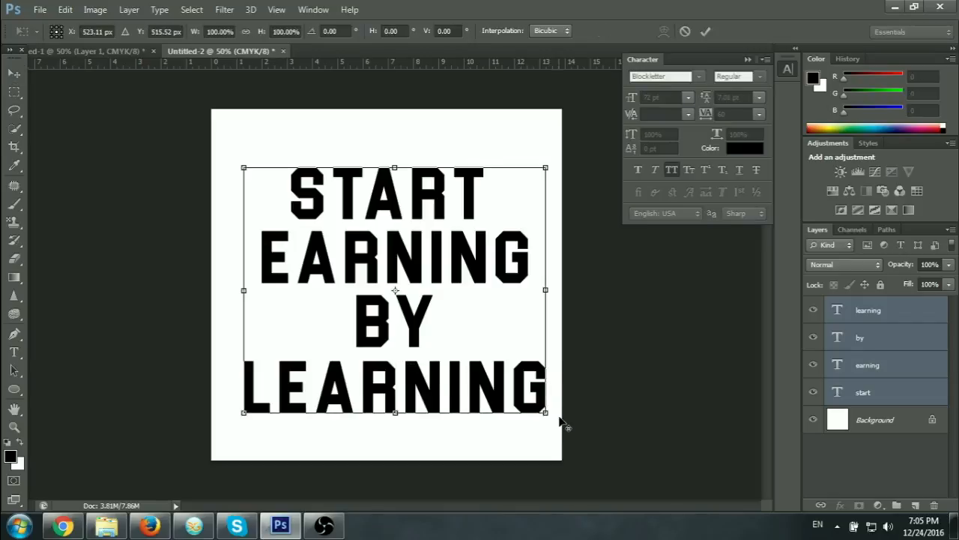
left_click_drag(548, 413, 527, 403)
left_click_drag(480, 266, 474, 250)
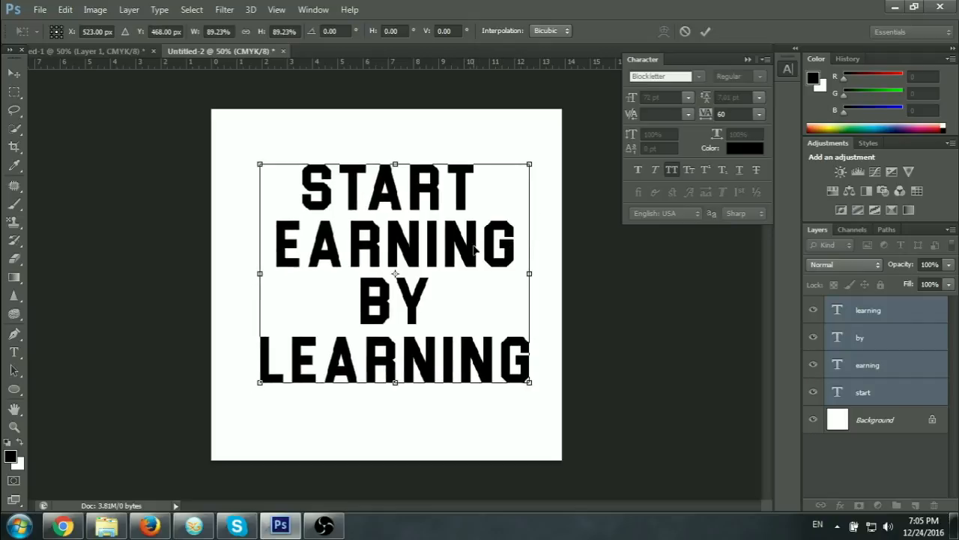
left_click(706, 31)
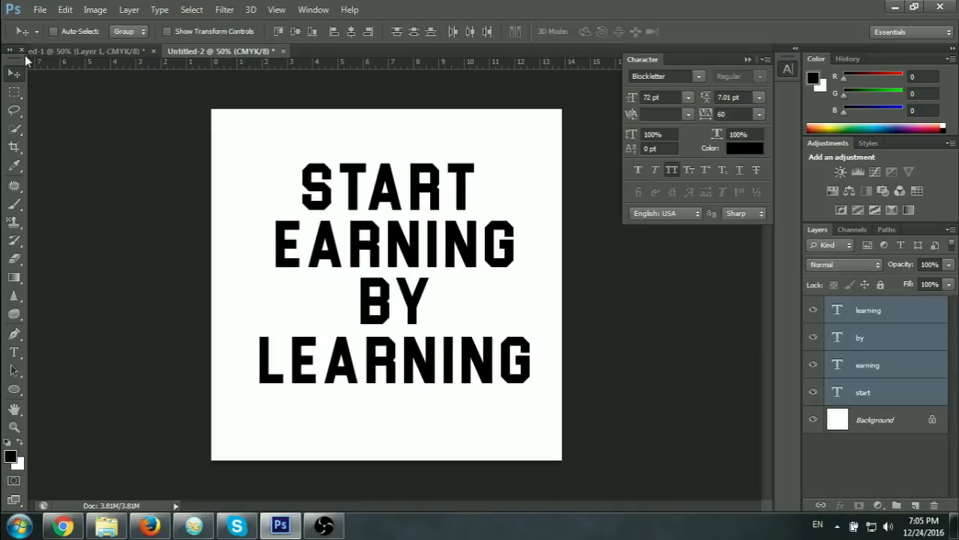
- Add two vertical guides, one at the left edge and one at the right edge of the word EARNING
mouse_move(18, 58)
left_mouse_down()
mouse_move(37, 93)
mouse_move(9, 61)
left_mouse_up()
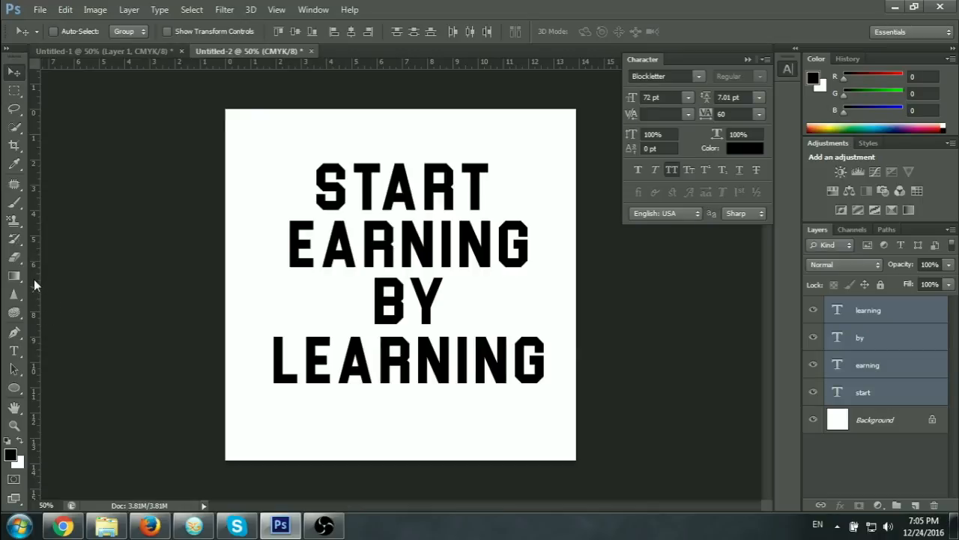
left_click_drag(40, 282, 290, 267)
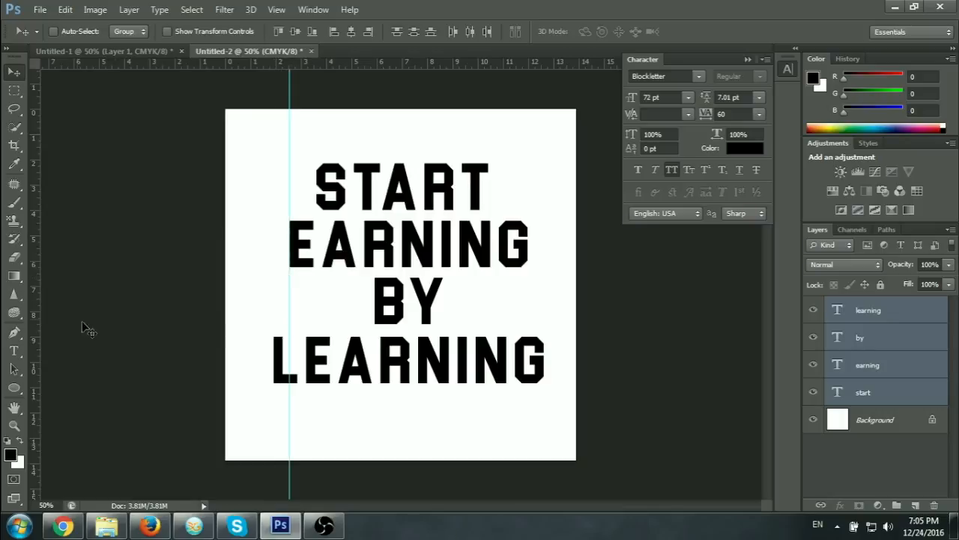
left_click_drag(37, 280, 527, 349)
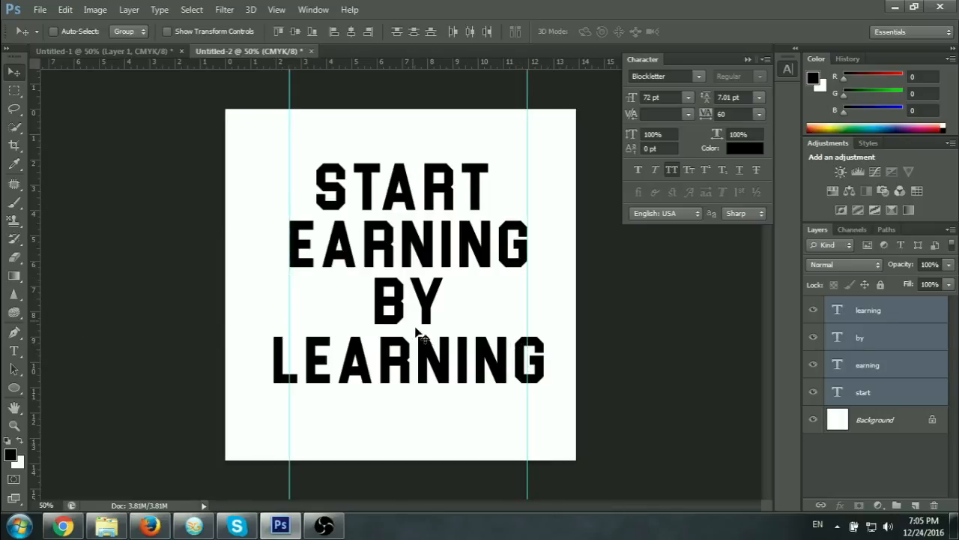
- Enlarge the START text to about 268 pt so that it spans the width between the two guides
left_click(871, 395)
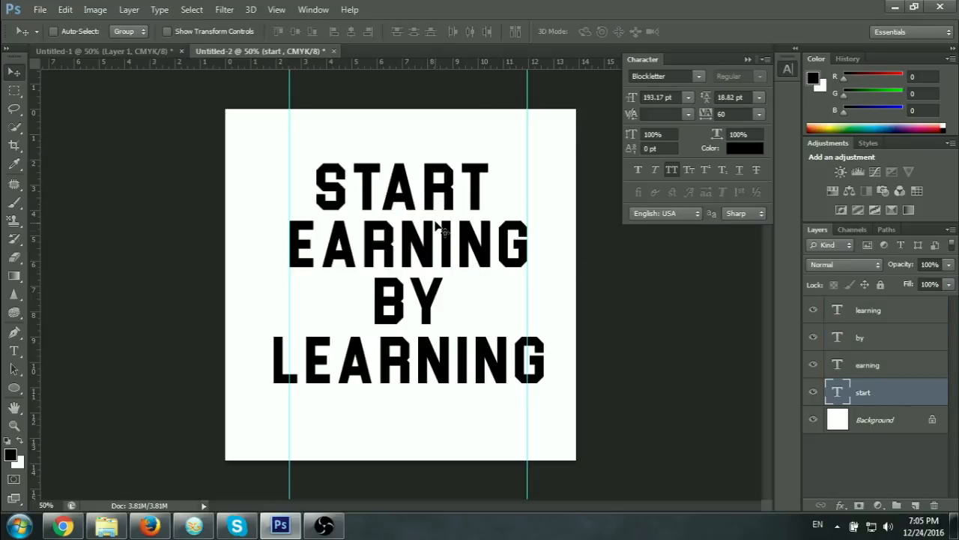
key("ctrl+t")
left_click_drag(514, 229, 540, 268)
key("Return")
mouse_move(439, 197)
left_mouse_down()
mouse_move(426, 199)
mouse_move(436, 202)
left_mouse_up()
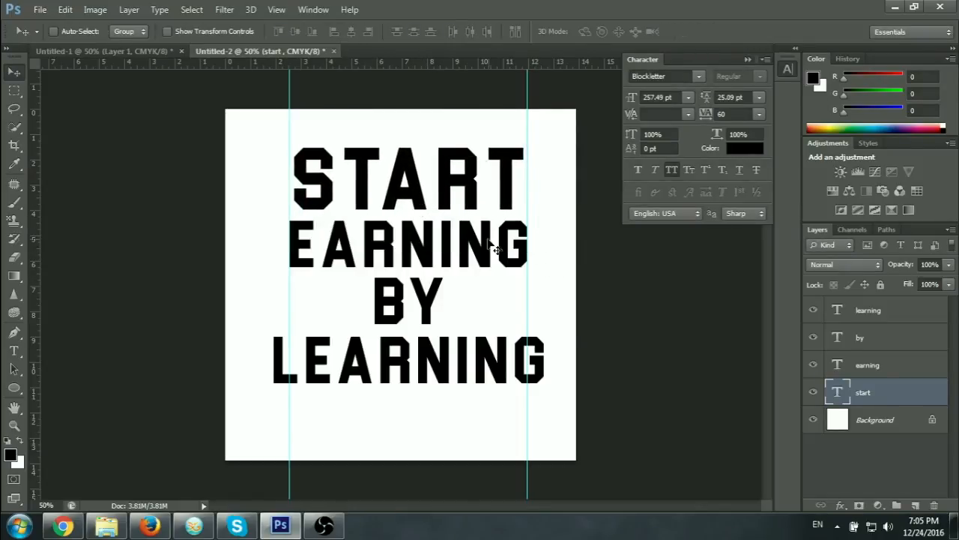
key("ctrl+t")
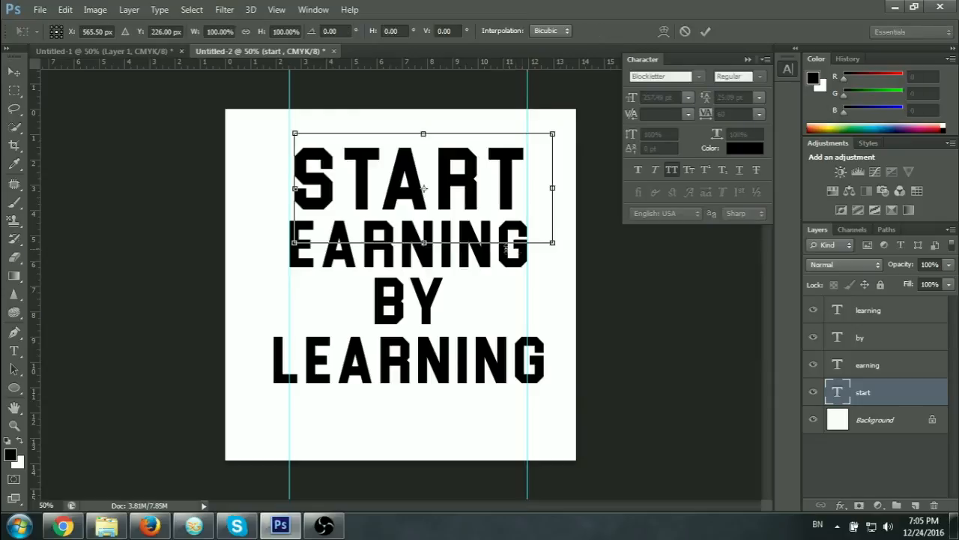
left_click_drag(555, 252, 561, 253)
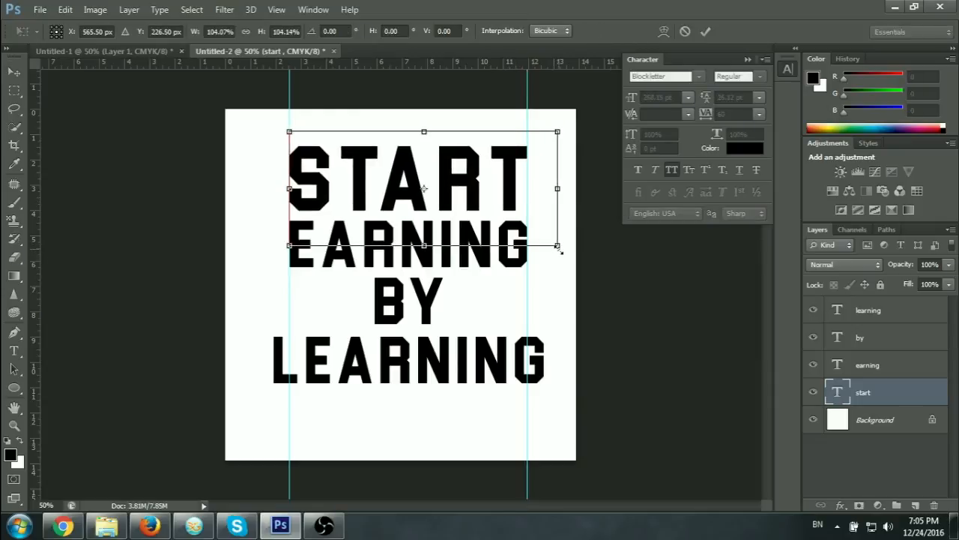
left_click(704, 33)
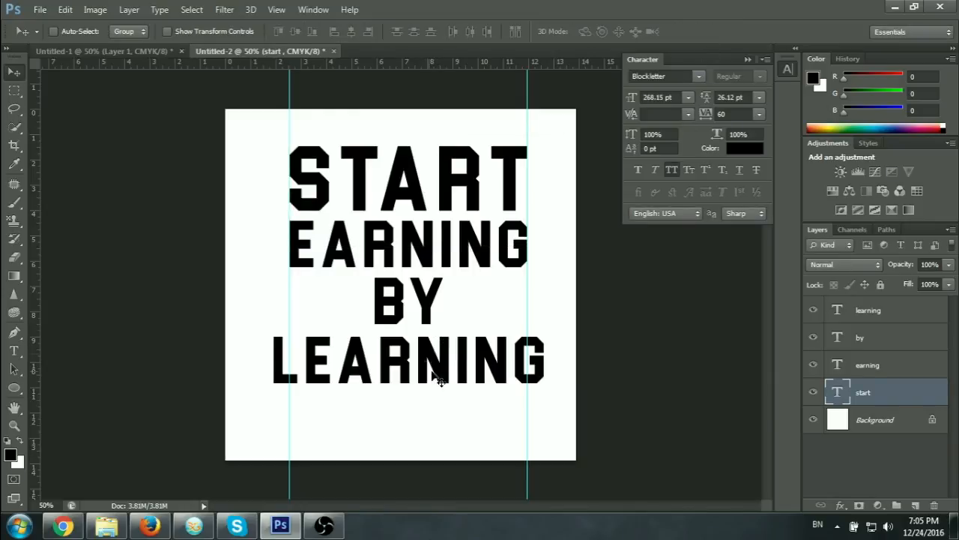
- Scale LEARNING down to about 87% to fit between the guides and align all four text layers by their horizontal centers
left_click(866, 370)
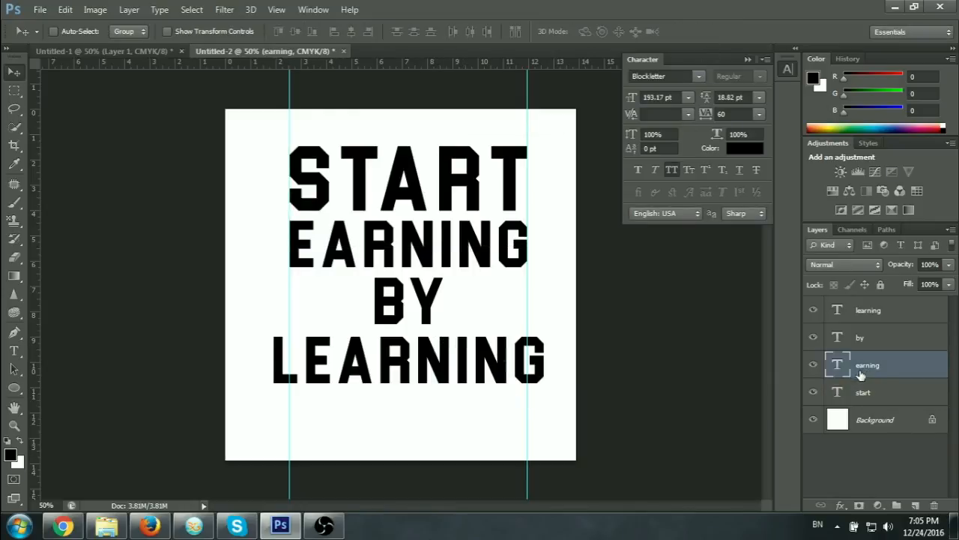
left_click(881, 315)
key("ctrl+t")
left_click_drag(559, 418, 537, 418)
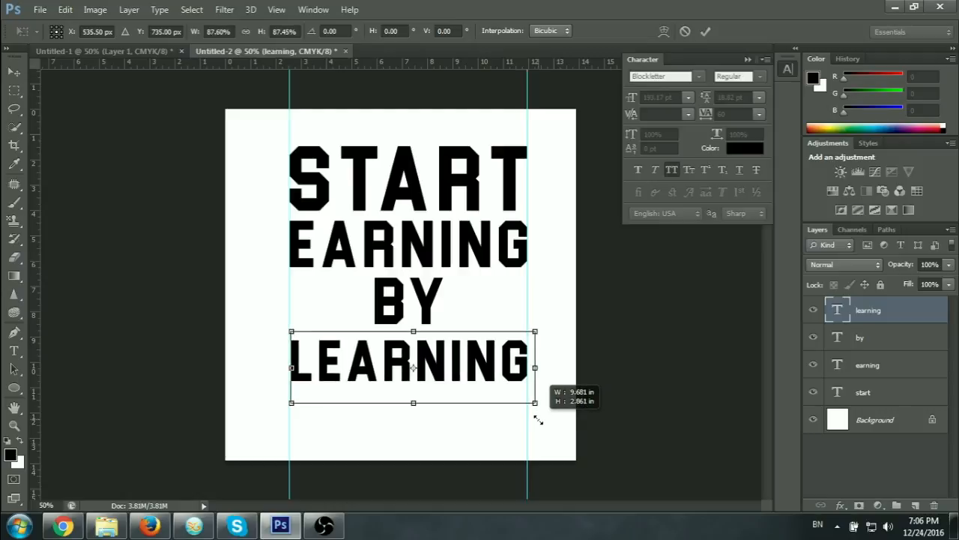
left_click(705, 31)
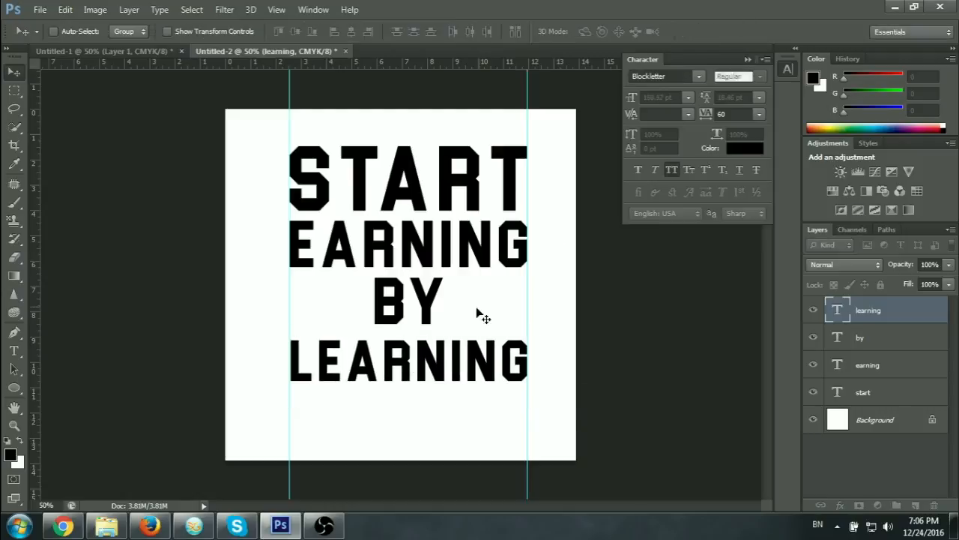
left_click(892, 399, "shift")
left_click(350, 33)
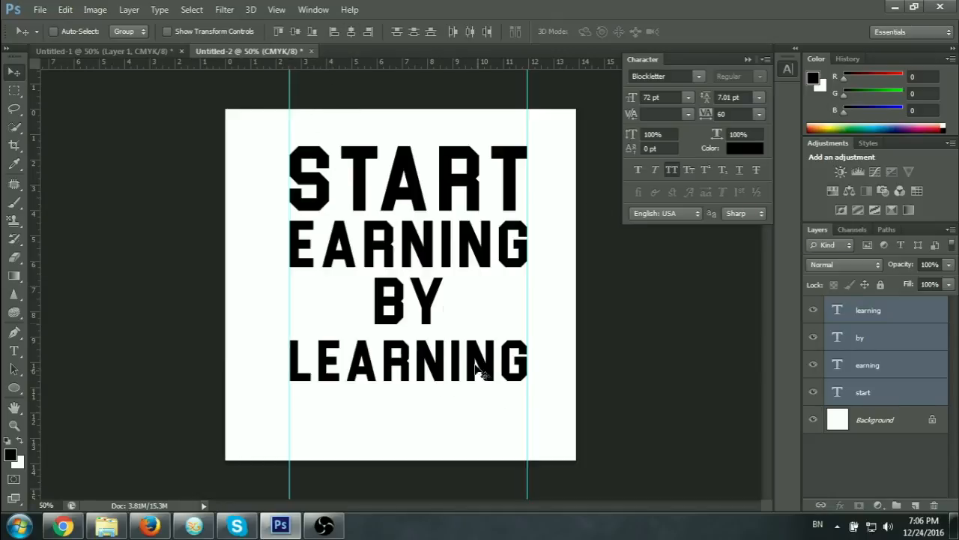
- Move LEARNING up closer to BY, and nudge BY and LEARNING together slightly up toward EARNING
left_click(884, 321)
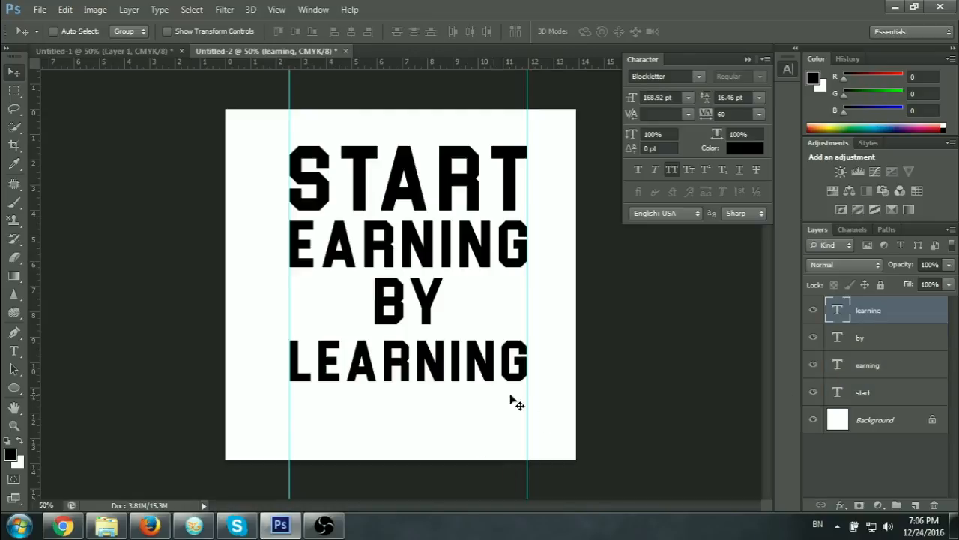
left_click_drag(446, 375, 446, 364)
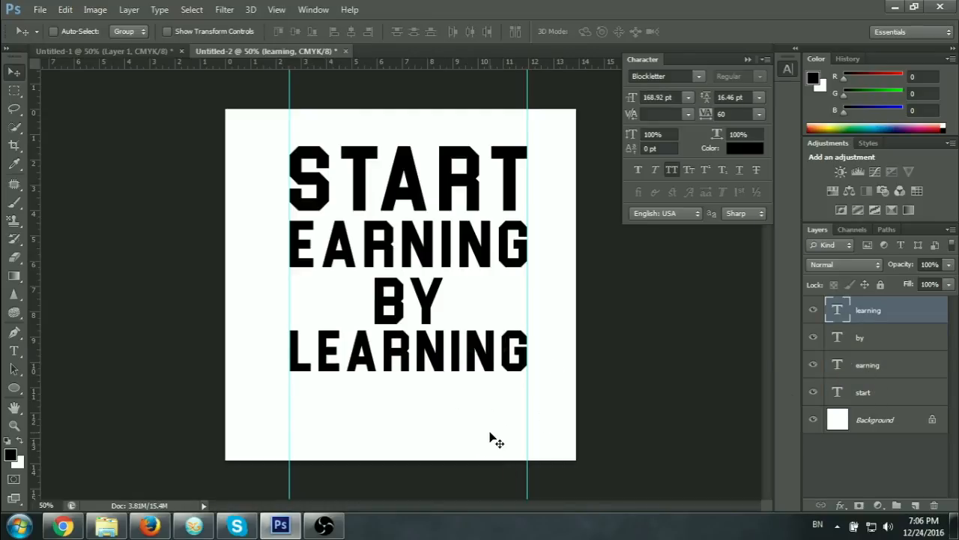
left_click(868, 341, "shift")
key("Up")
key("Up")
key("Up")
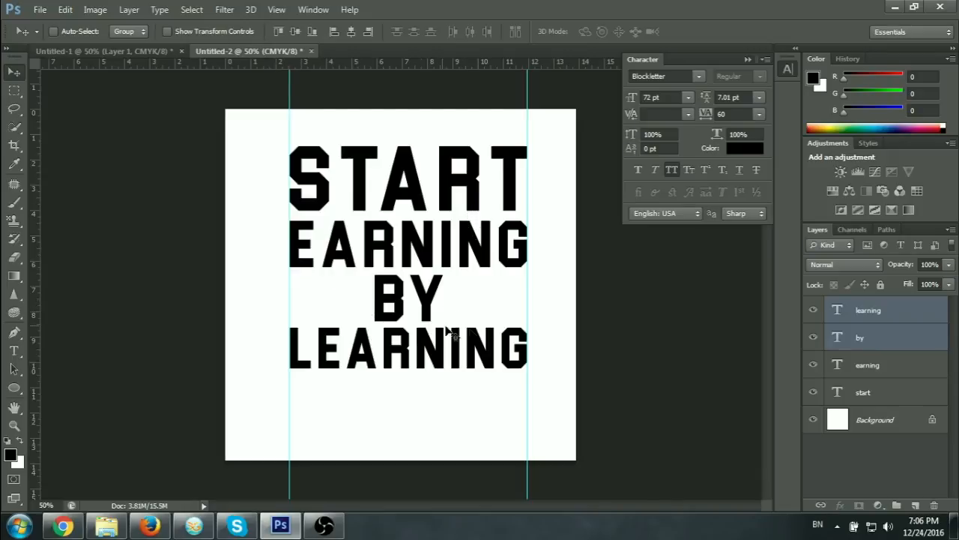
left_click(700, 77)
left_click(700, 77)
left_click(679, 76)
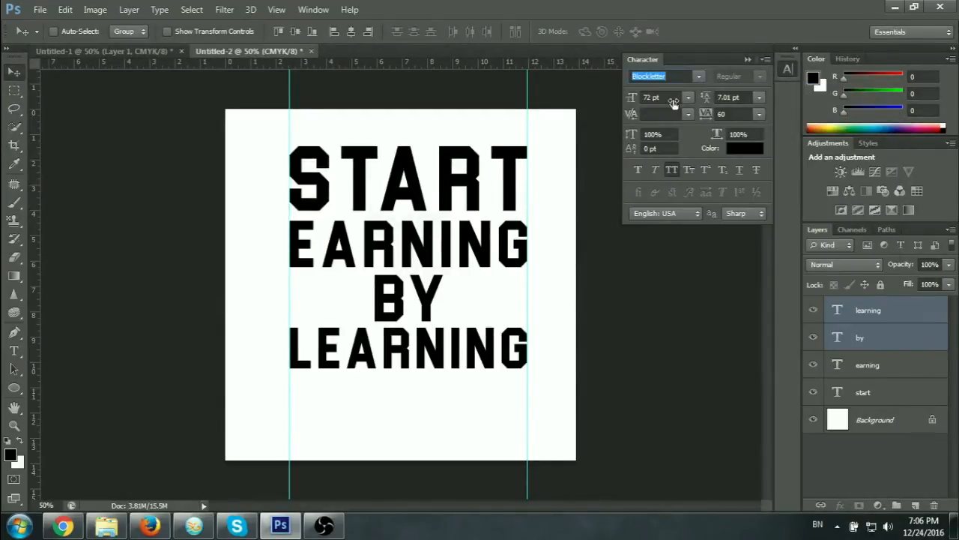
left_click(704, 76)
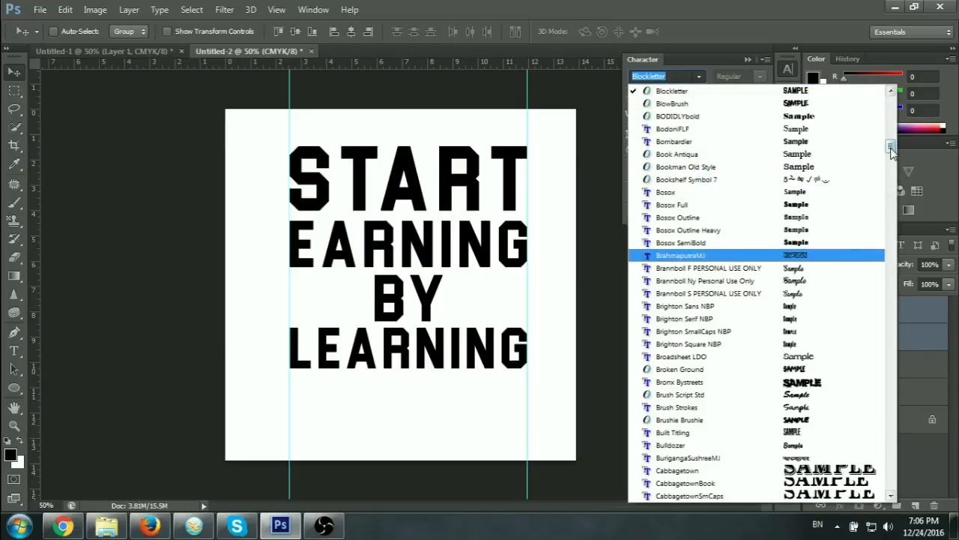
mouse_move(892, 150)
left_mouse_down()
mouse_move(889, 105)
mouse_move(879, 146)
mouse_move(877, 138)
mouse_move(888, 266)
mouse_move(887, 143)
left_mouse_up()
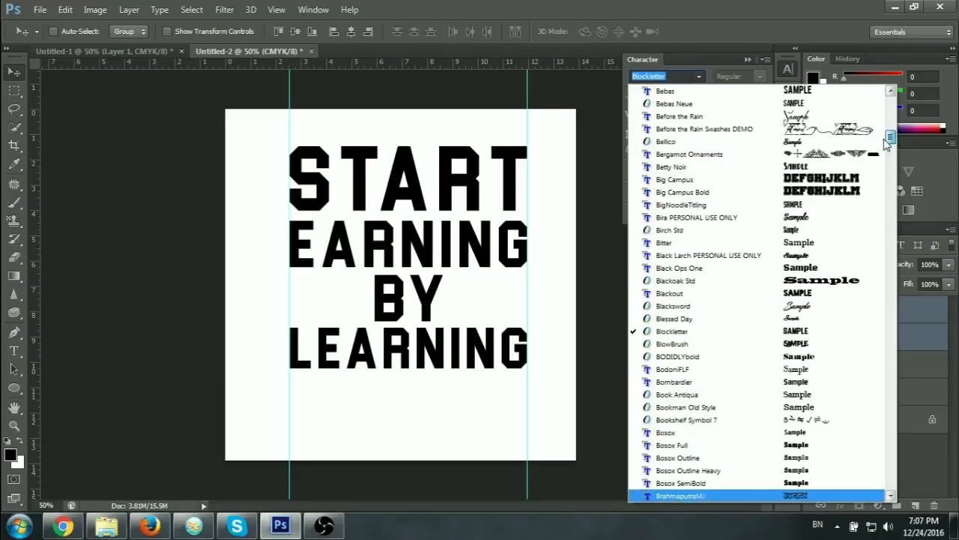
left_click(845, 155)
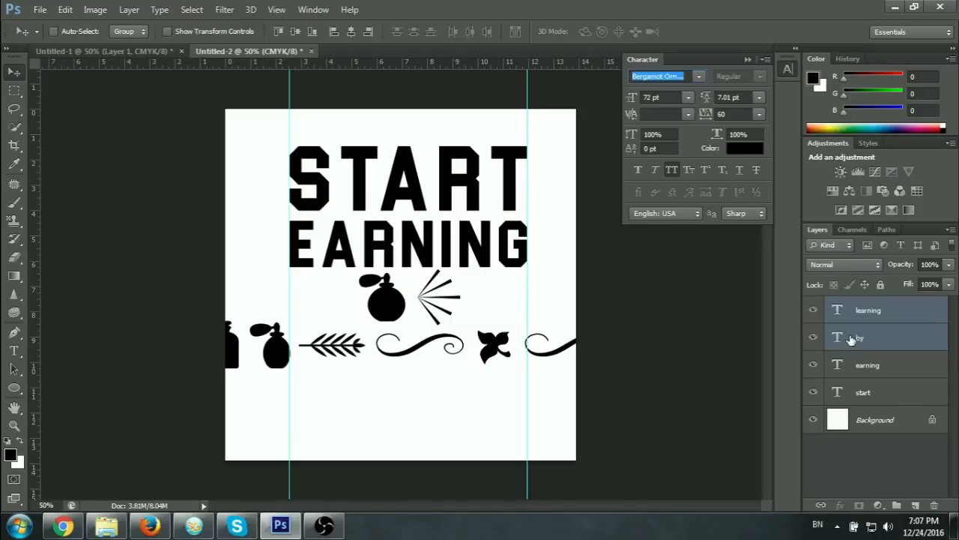
left_click(846, 368)
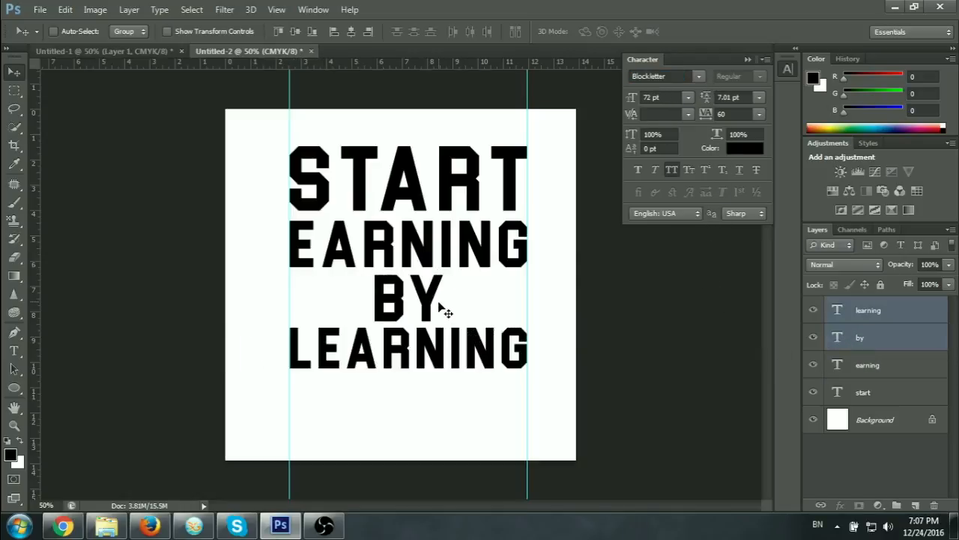
left_click_drag(431, 306, 431, 422)
key("ctrl+z")
- Place a copy of the BY layer just below LEARNING and set the copy's font to Bergamot Ornaments
left_click(862, 337)
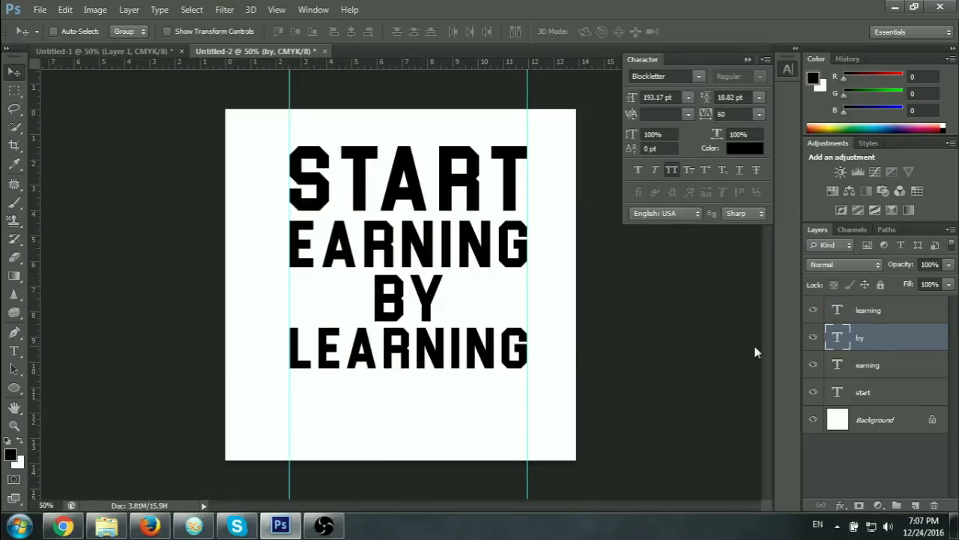
left_click_drag(407, 293, 409, 424)
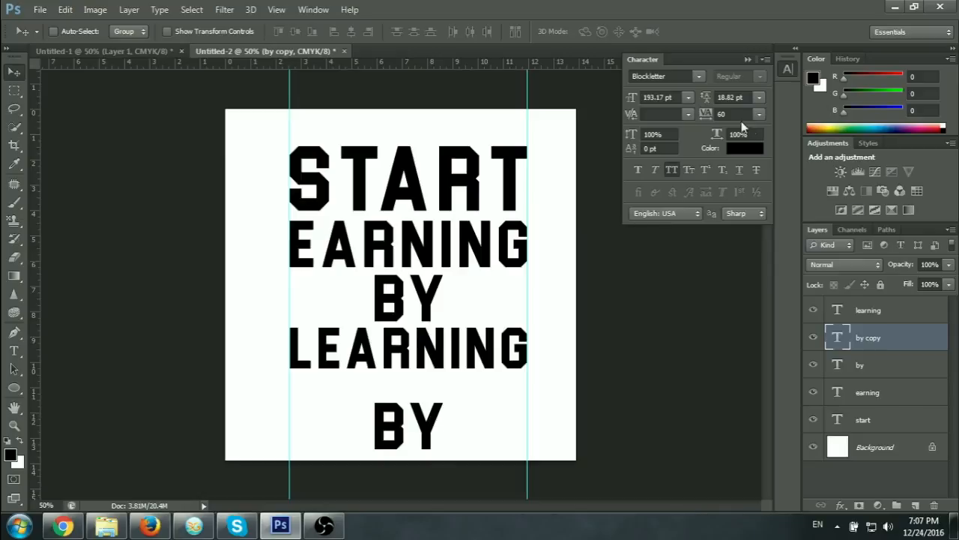
left_click(700, 75)
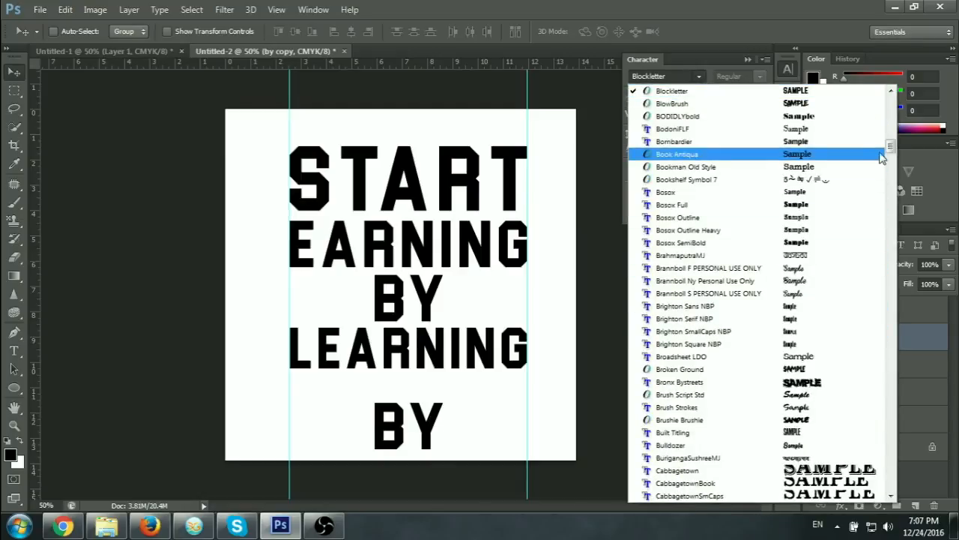
scroll(811, 184, "up", 10)
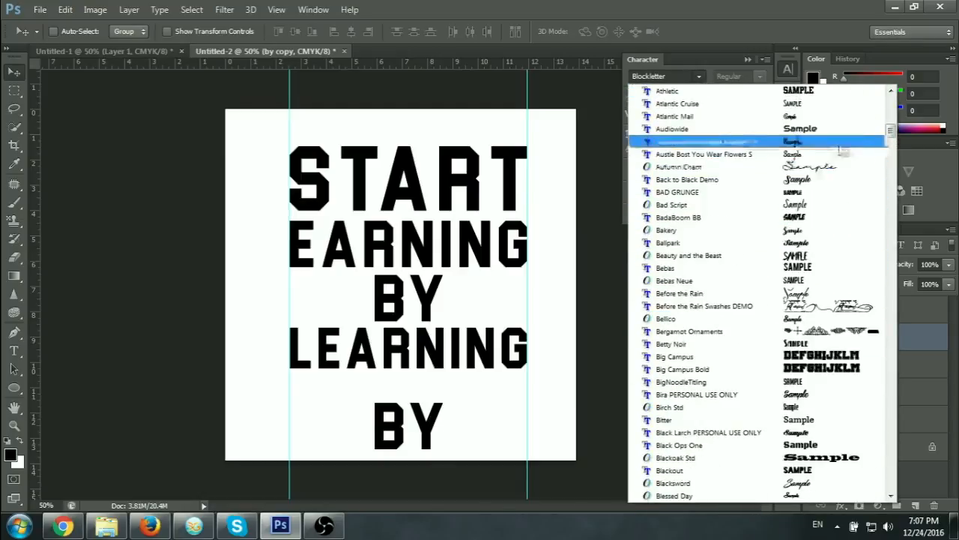
left_click(838, 331)
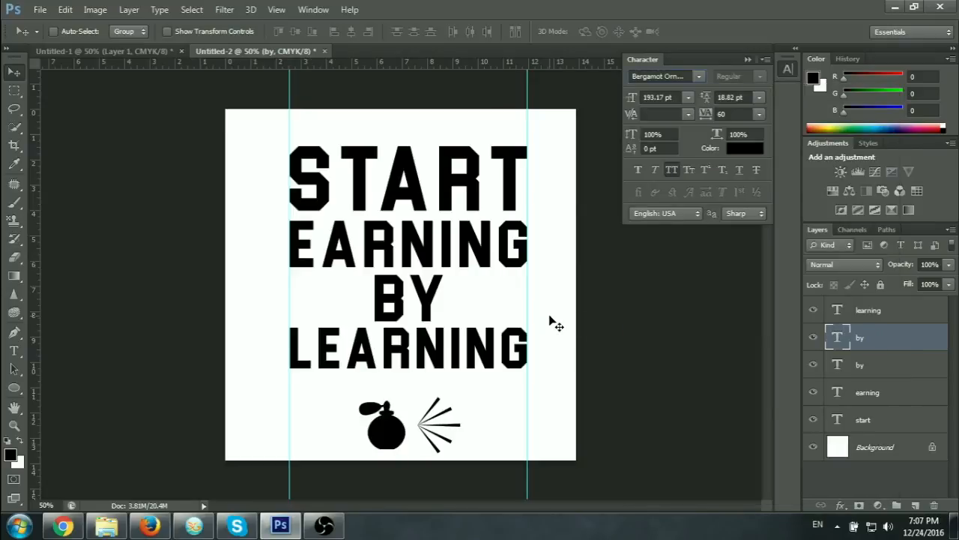
mouse_move(418, 421)
left_mouse_down()
mouse_move(418, 390)
mouse_move(418, 402)
left_mouse_up()
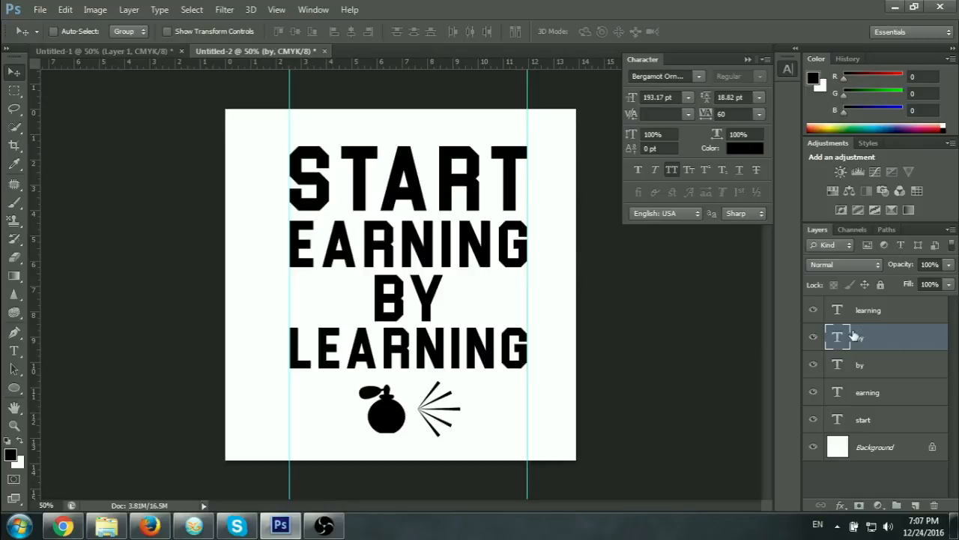
- Replace the copied layer's text with the hanging-loops ornament, character ")", and nudge it slightly up toward LEARNING
double_click(837, 338)
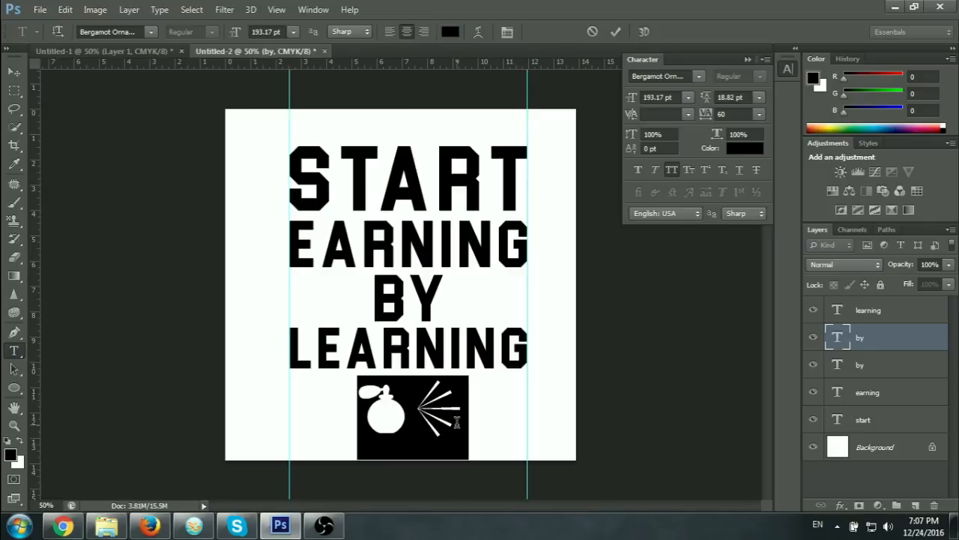
type("a")
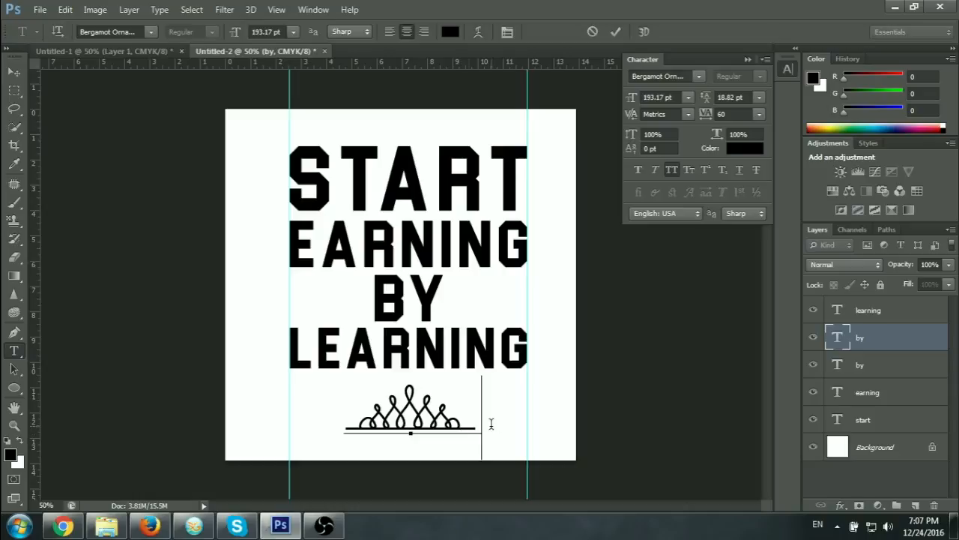
left_click_drag(465, 424, 347, 409)
type("b")
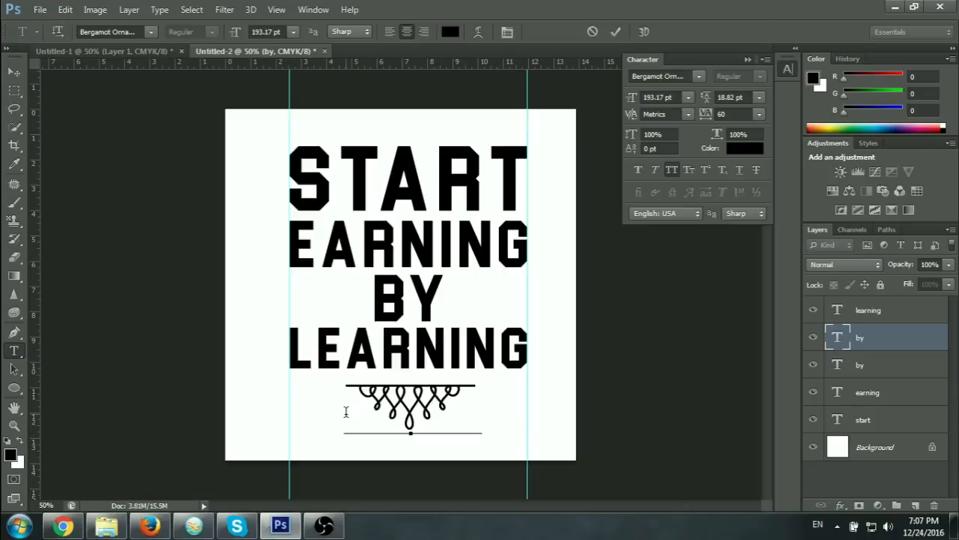
left_click(616, 32)
key("v")
left_click_drag(415, 406, 412, 406)
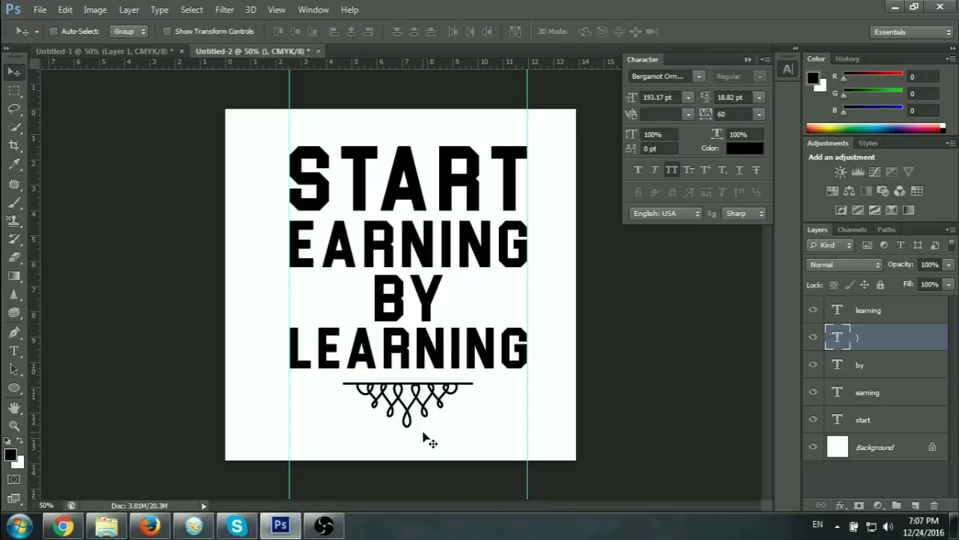
- Enlarge the hanging-loops ornament to about 315 pt and position it directly beneath LEARNING
key("ctrl+t")
left_click_drag(479, 456, 523, 472)
mouse_move(421, 401)
left_mouse_down()
mouse_move(421, 434)
mouse_move(418, 403)
left_mouse_up()
left_click(706, 31)
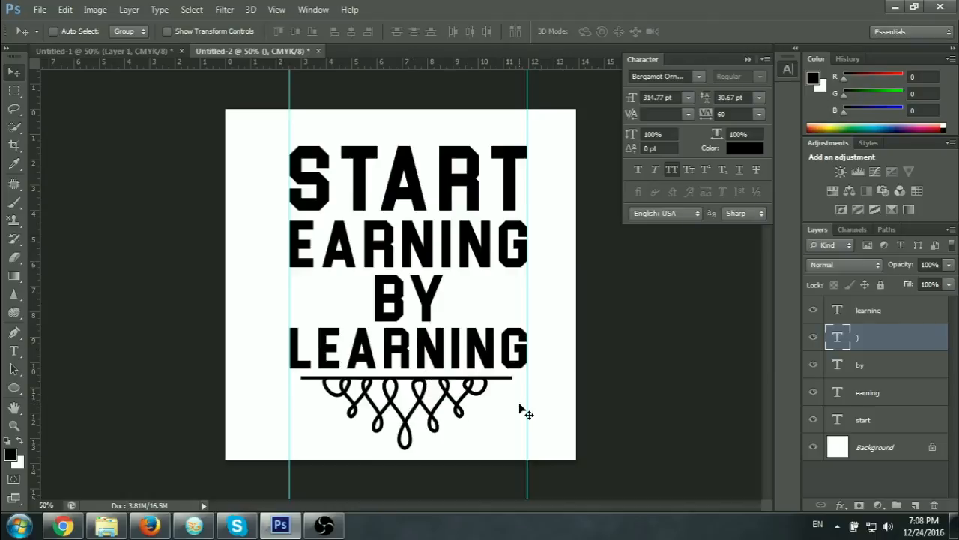
- Place the insertion point after the Y of the BY text and set the font there to Bergamot Ornaments
double_click(837, 366)
left_click(452, 297)
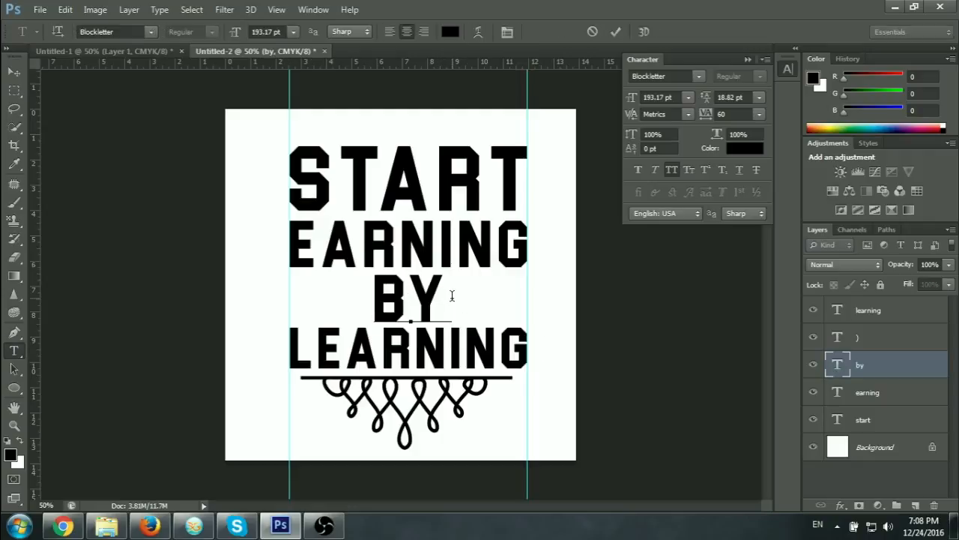
left_click(702, 77)
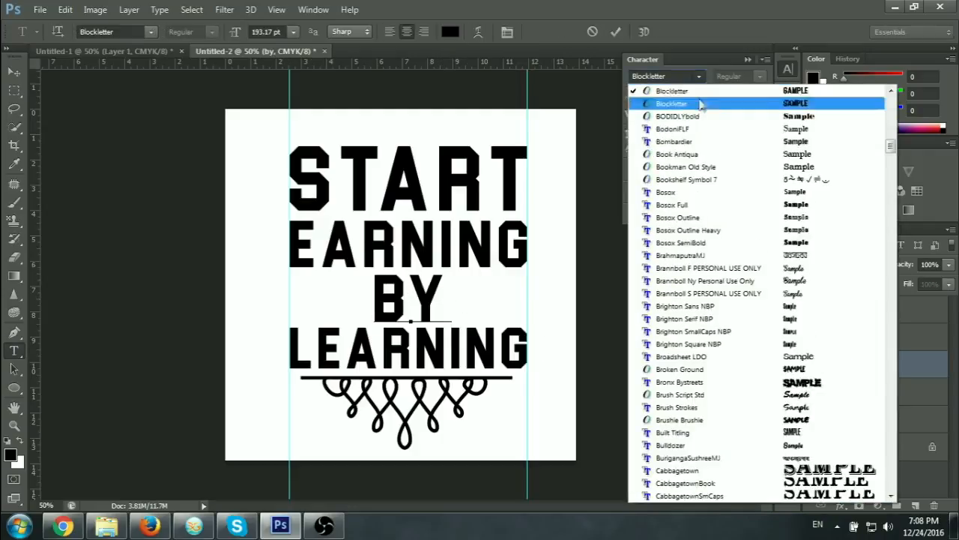
scroll(813, 314, "up", 9)
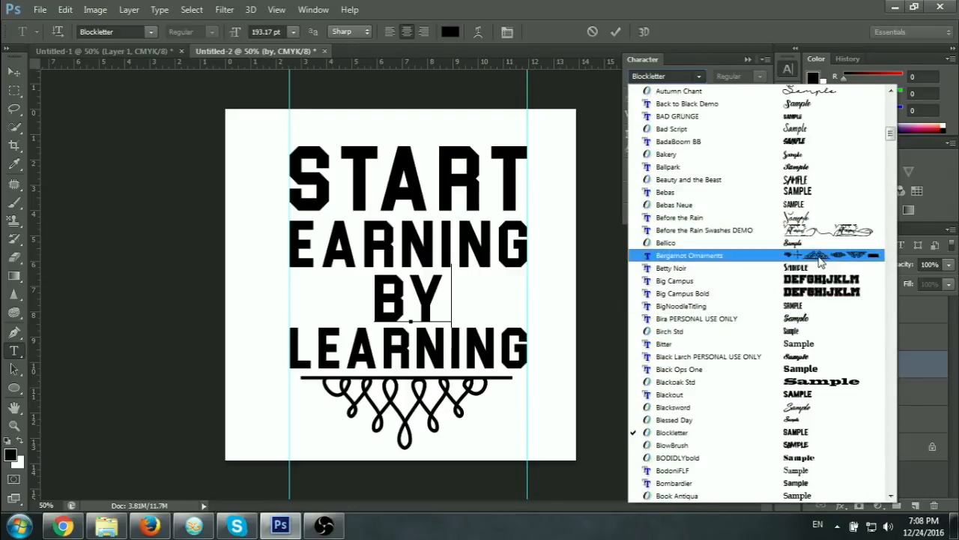
left_click(819, 256)
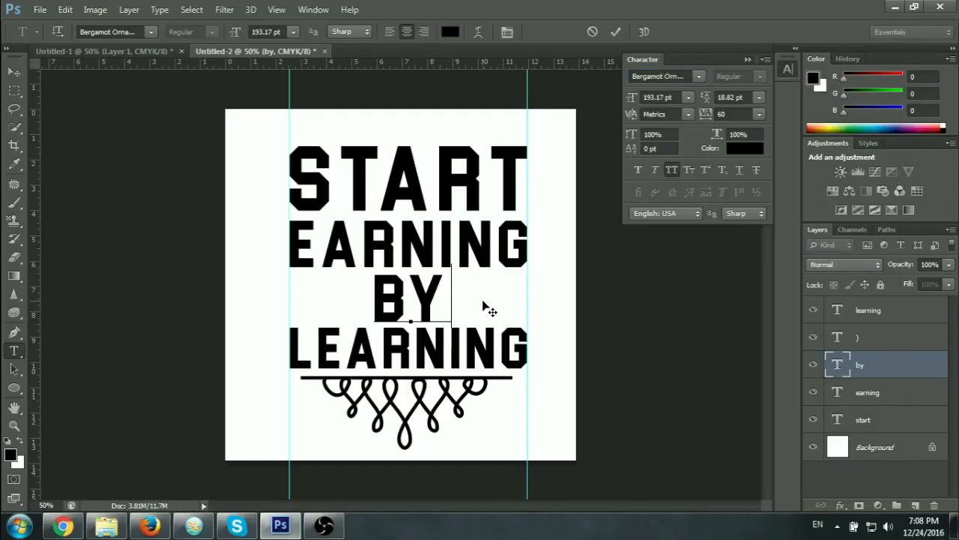
- Try out different Bergamot Ornaments characters one at a time after BY, deleting each one
type("a")
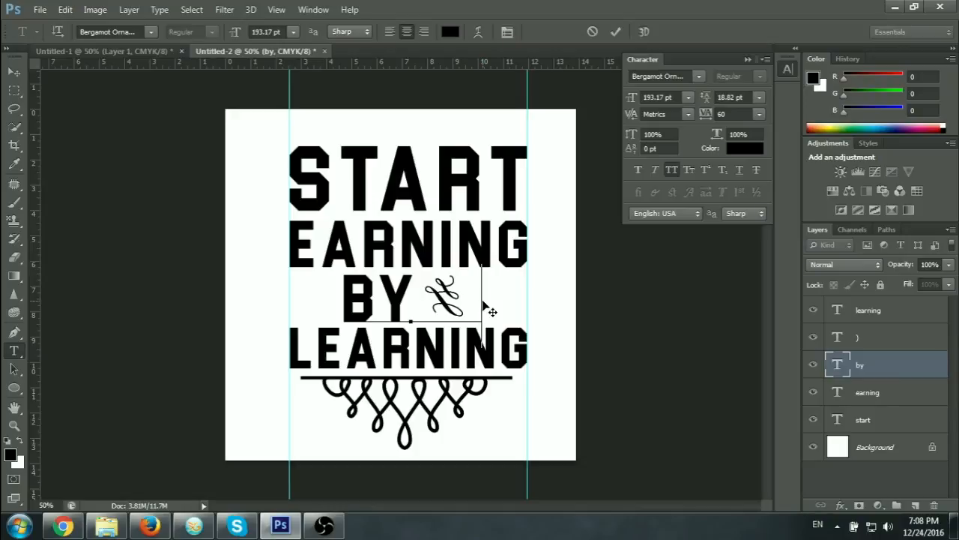
key("BackSpace")
type("h")
key("BackSpace")
type("j")
key("BackSpace")
type("k")
key("BackSpace")
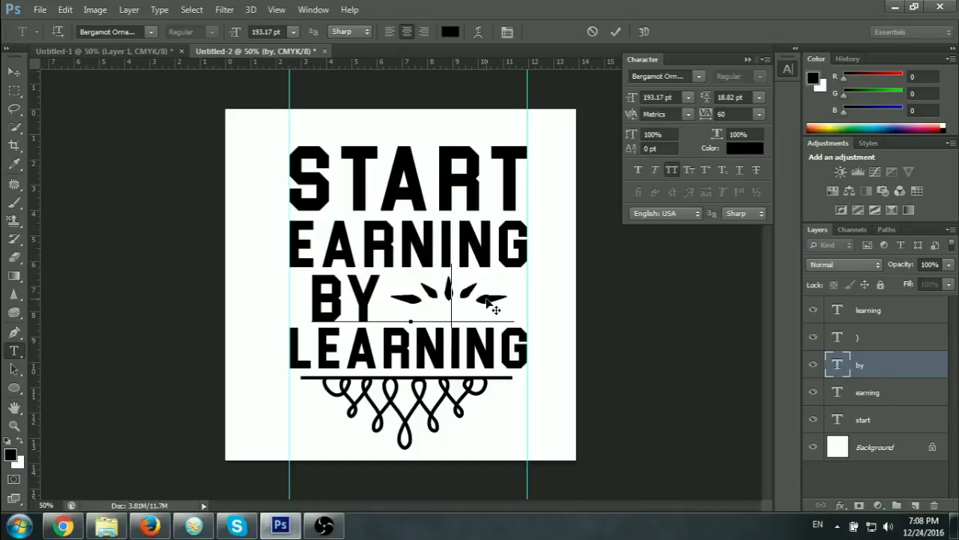
type("l")
key("BackSpace")
type("z")
key("BackSpace")
type("x")
key("BackSpace")
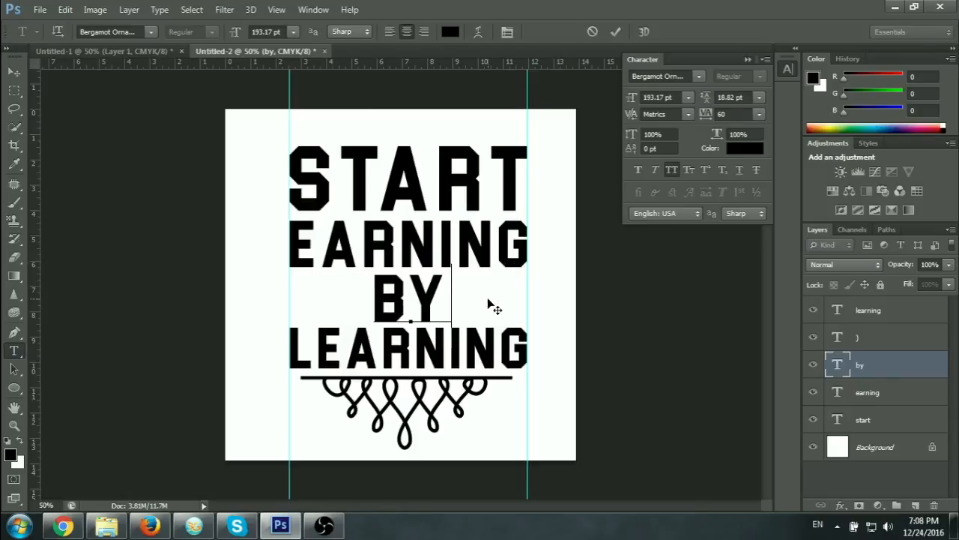
type("c")
key("BackSpace")
type("v")
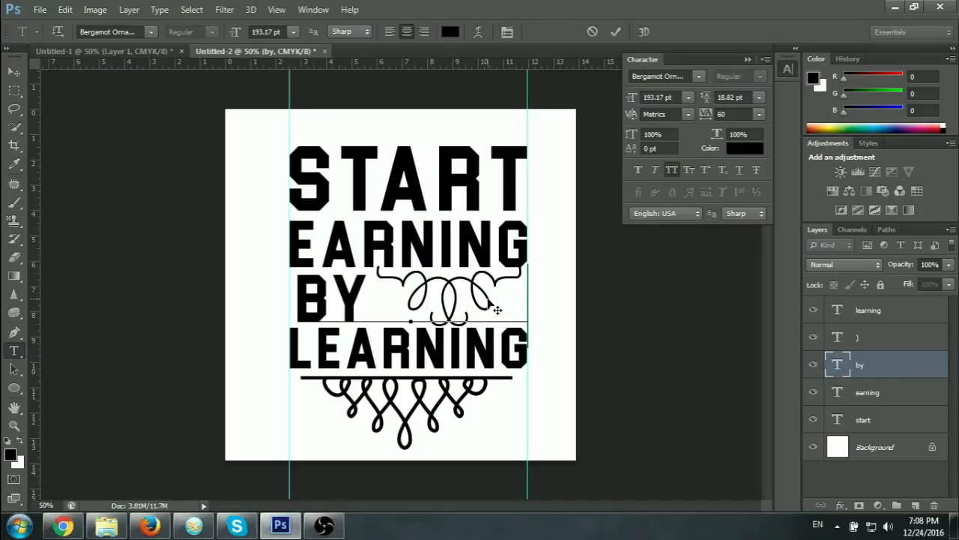
key("BackSpace")
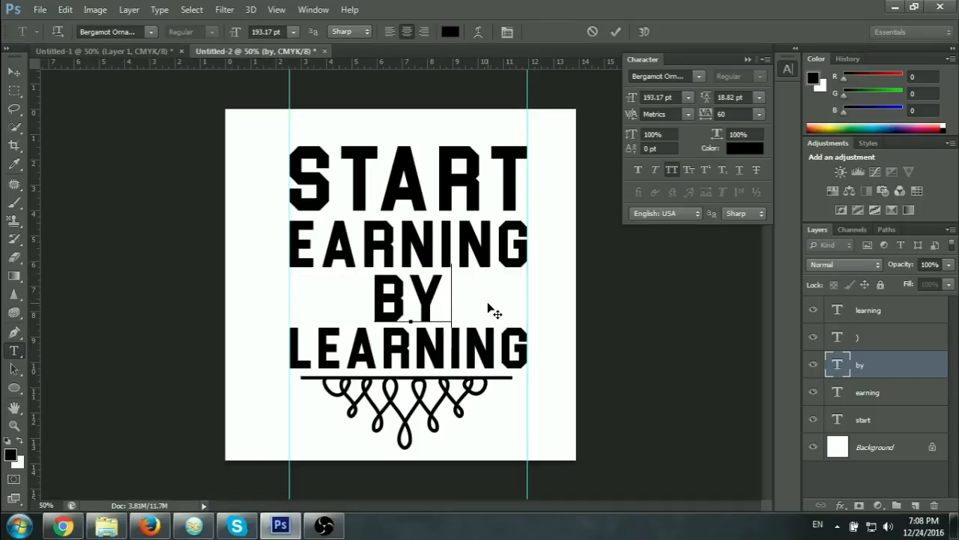
type("b")
key("BackSpace")
type("n")
key("BackSpace")
type("m")
key("BackSpace")
type(",")
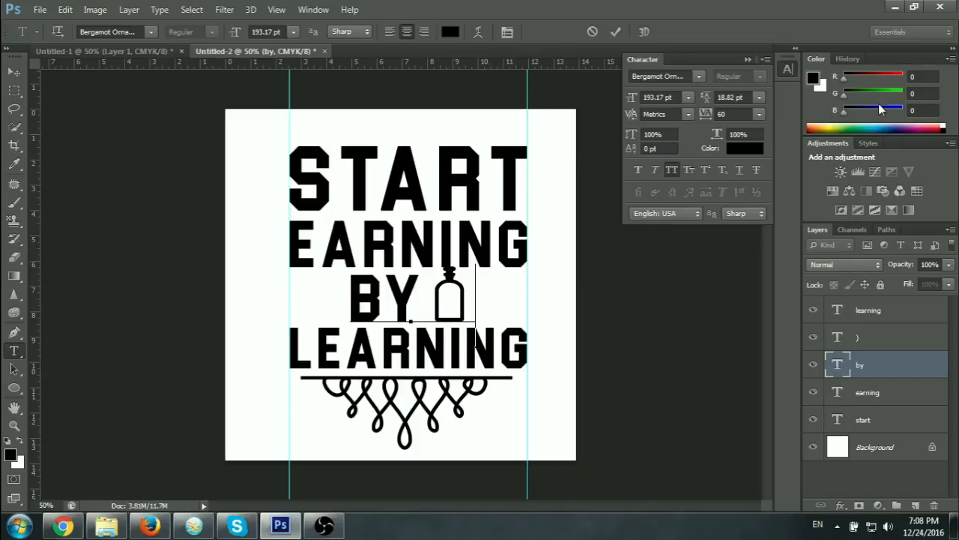
key("BackSpace")
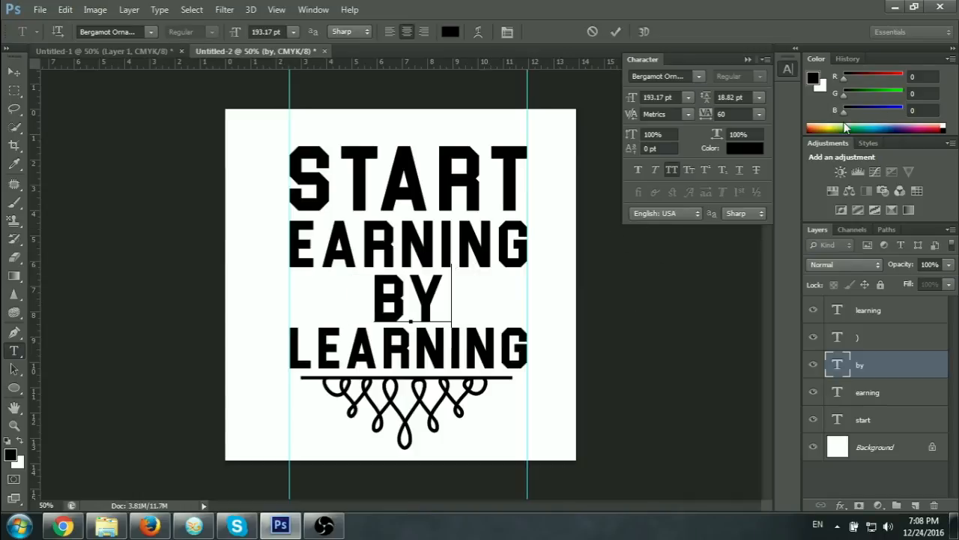
type(".")
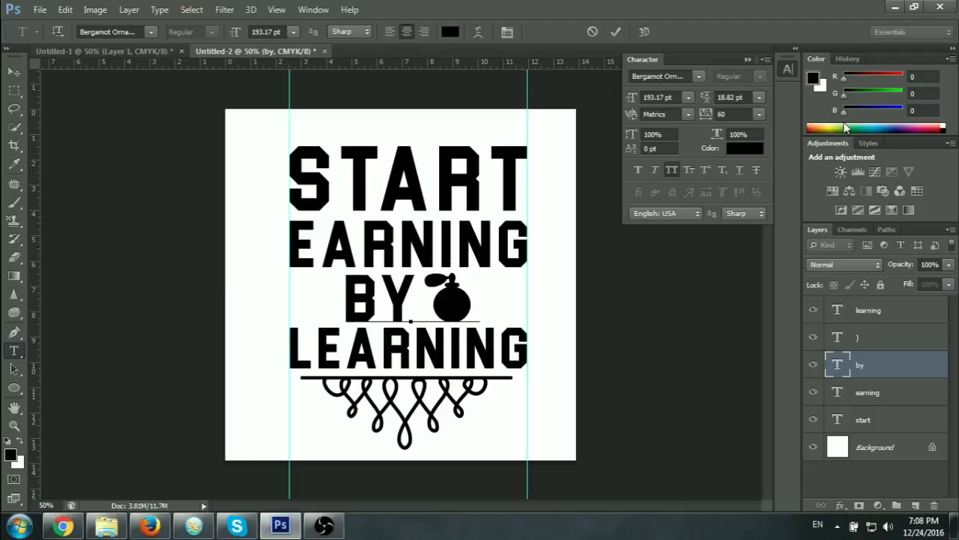
key("BackSpace")
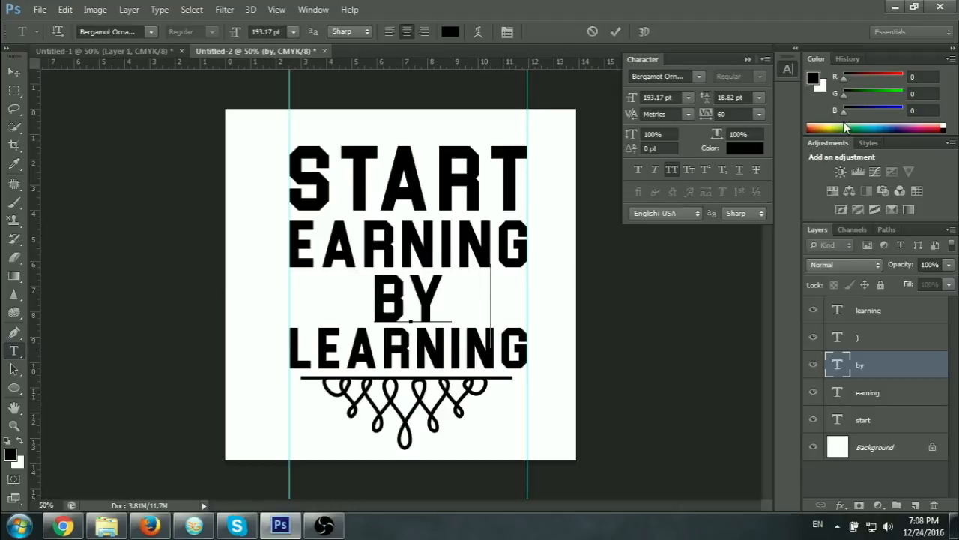
type("/")
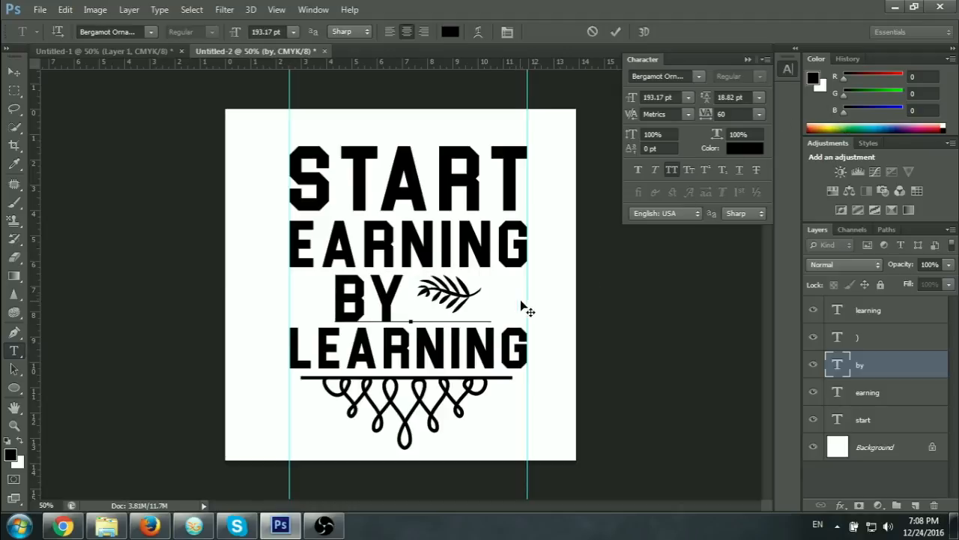
type("/")
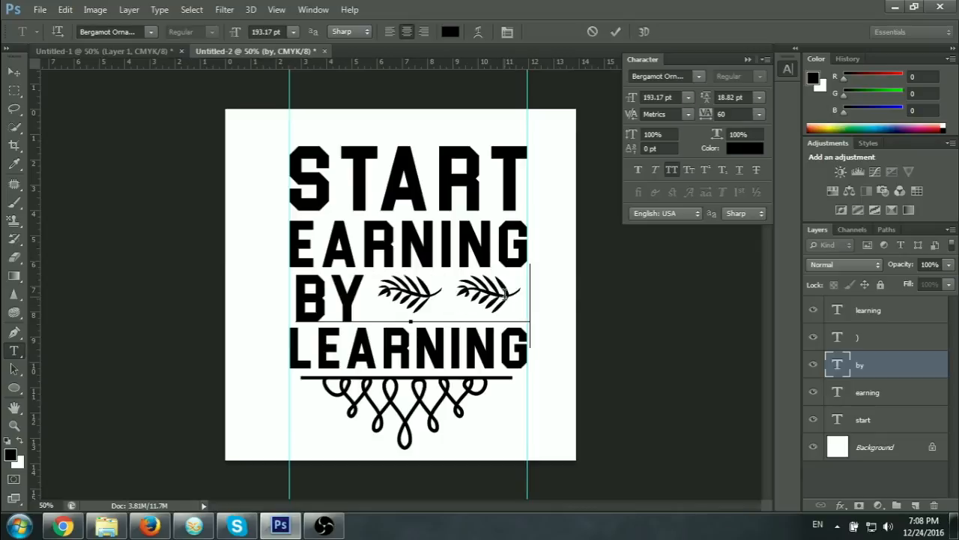
key("BackSpace")
key("BackSpace")
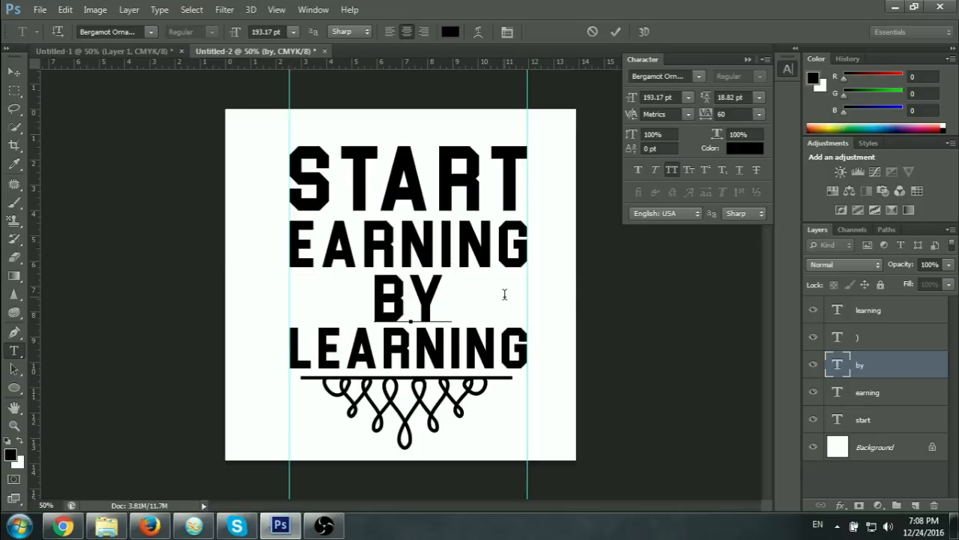
- Insert the leafy branch ornament, character "s", after BY, cut it from the text, and commit the BY layer
type("/")
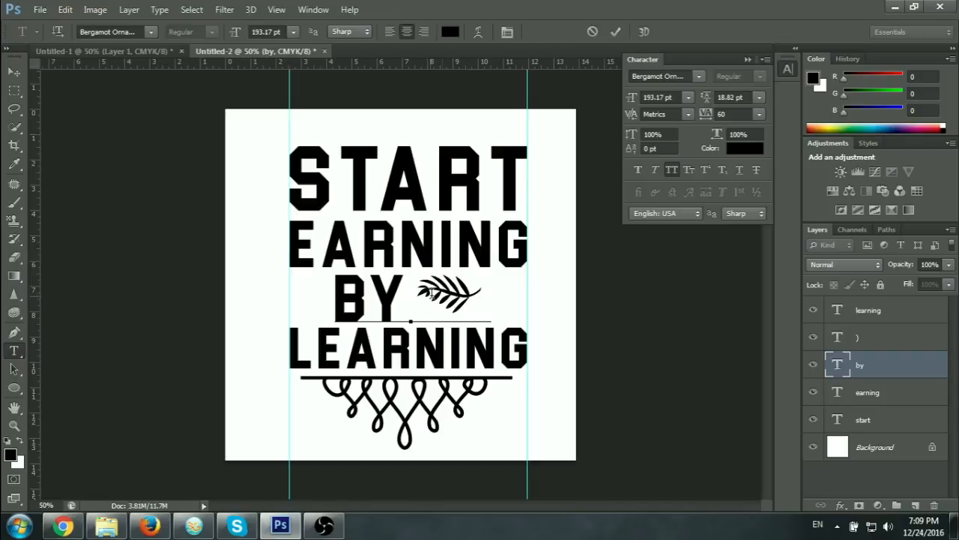
left_click(336, 284)
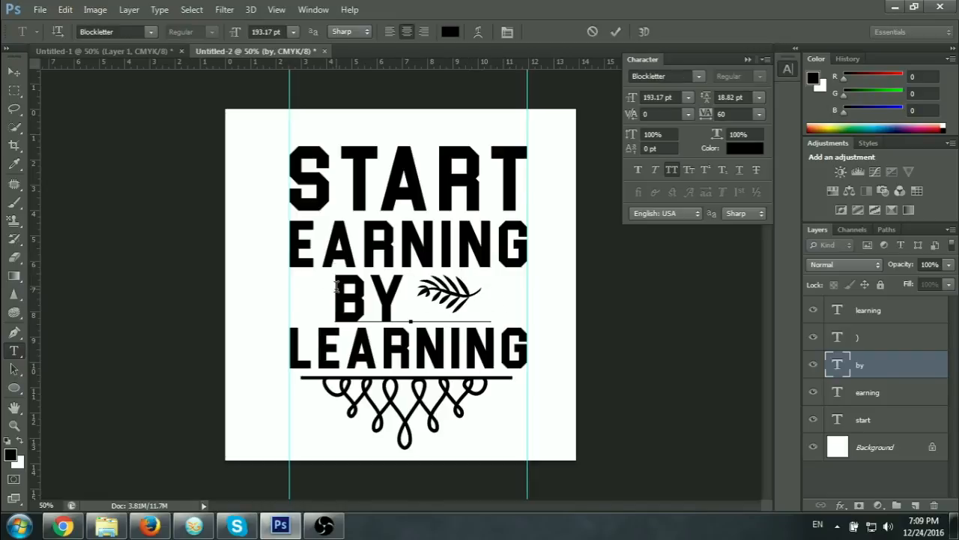
left_click_drag(481, 295, 432, 296)
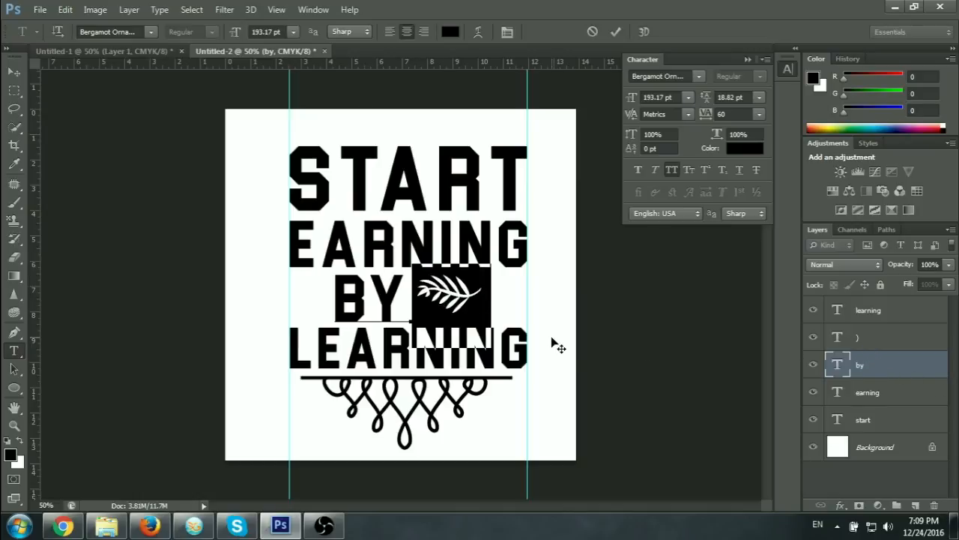
key("ctrl")
key("BackSpace")
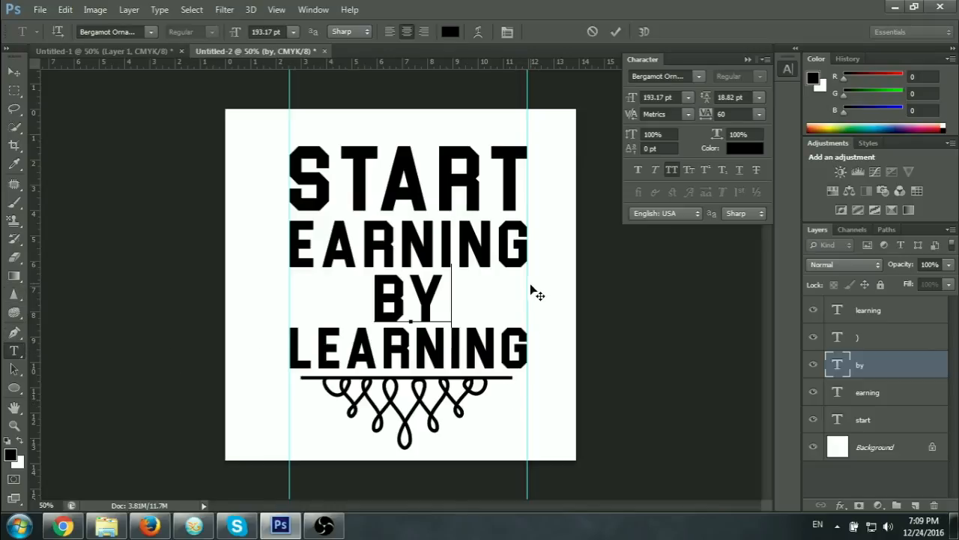
left_click(615, 31)
key("v")
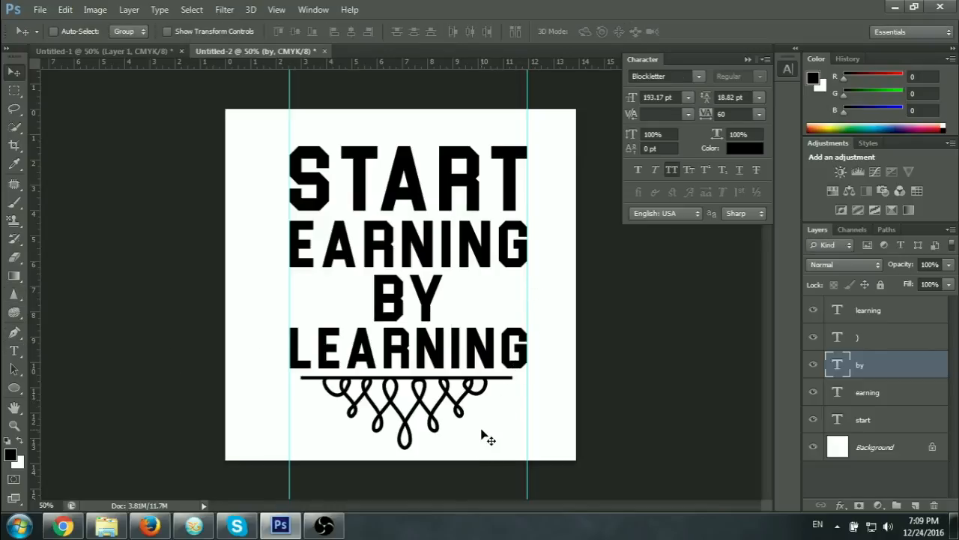
- Paste the cut branch ornament into a new 72 pt text layer above START
left_click(14, 350)
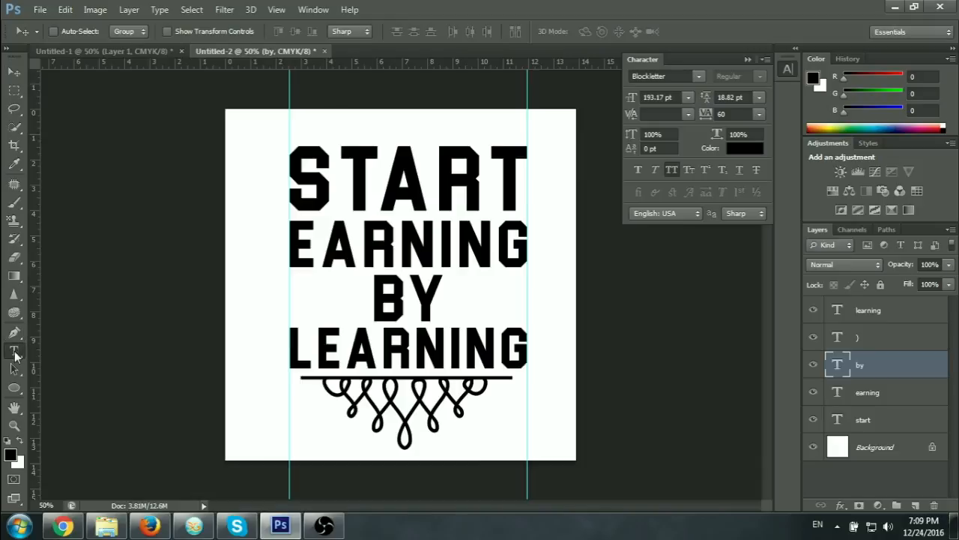
left_click(316, 131)
key("ctrl+v")
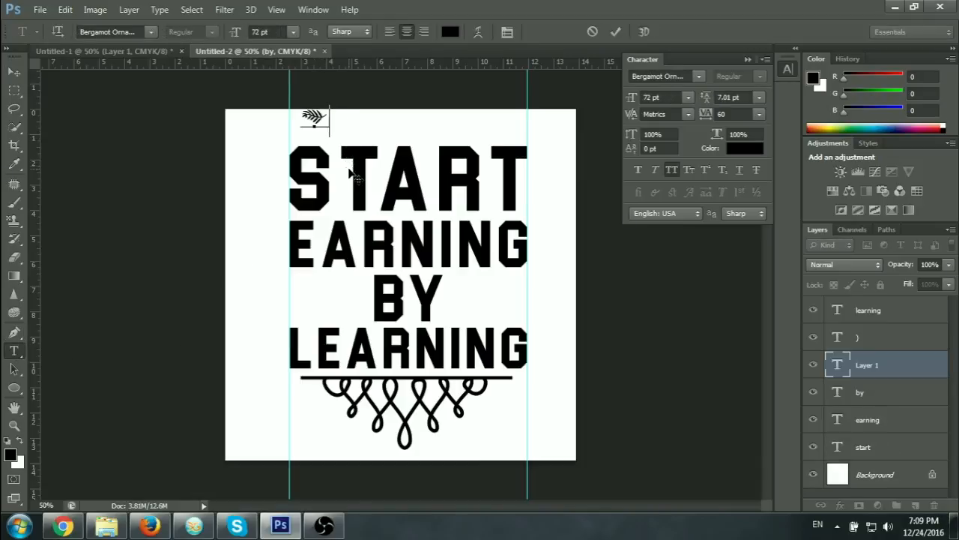
left_click(617, 31)
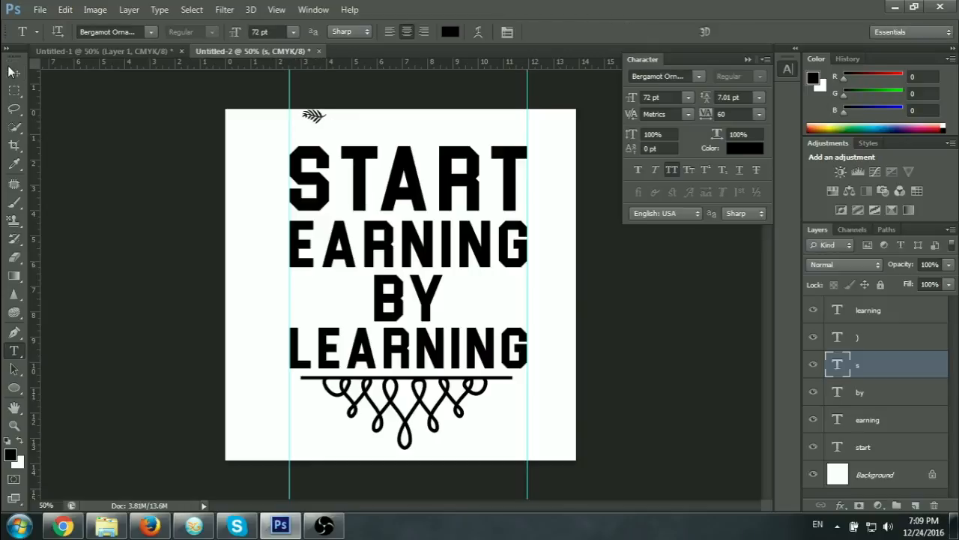
- Move the branch ornament into the space before BY and enlarge it to about 226 pt, starting at the left guide
left_click(12, 70)
left_click_drag(329, 119, 380, 358)
key("ctrl+t")
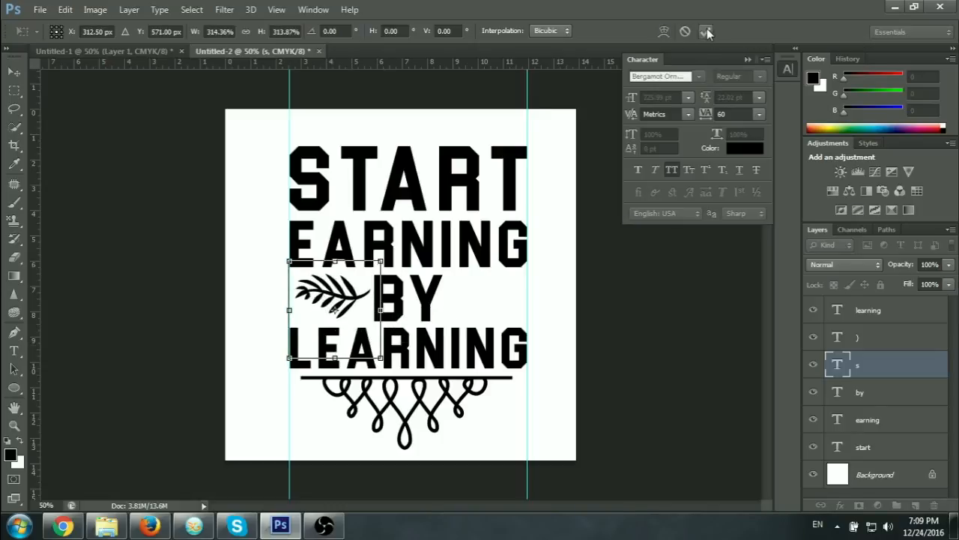
left_click(707, 31)
left_click_drag(335, 308, 350, 318)
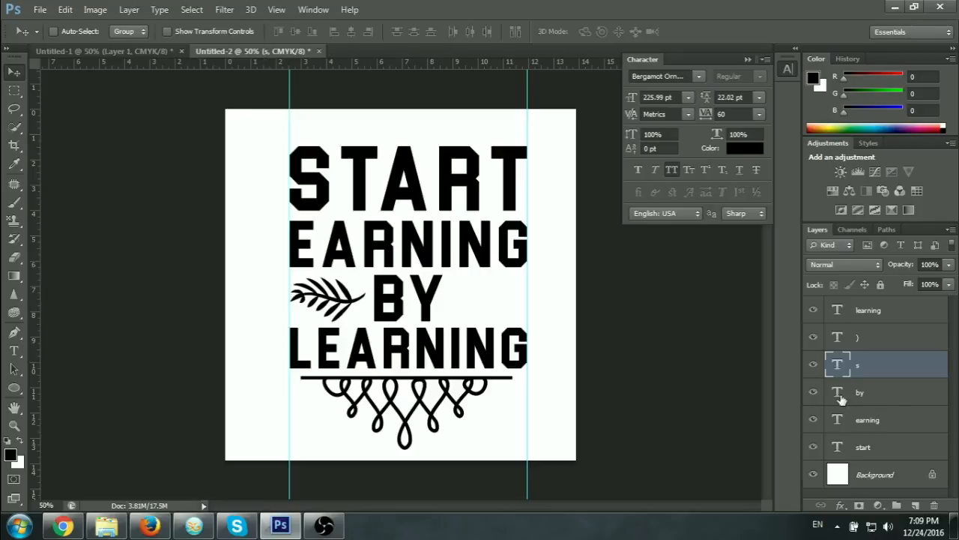
- Try flipping the branch ornament horizontally, and undo the flip
key("ctrl+t")
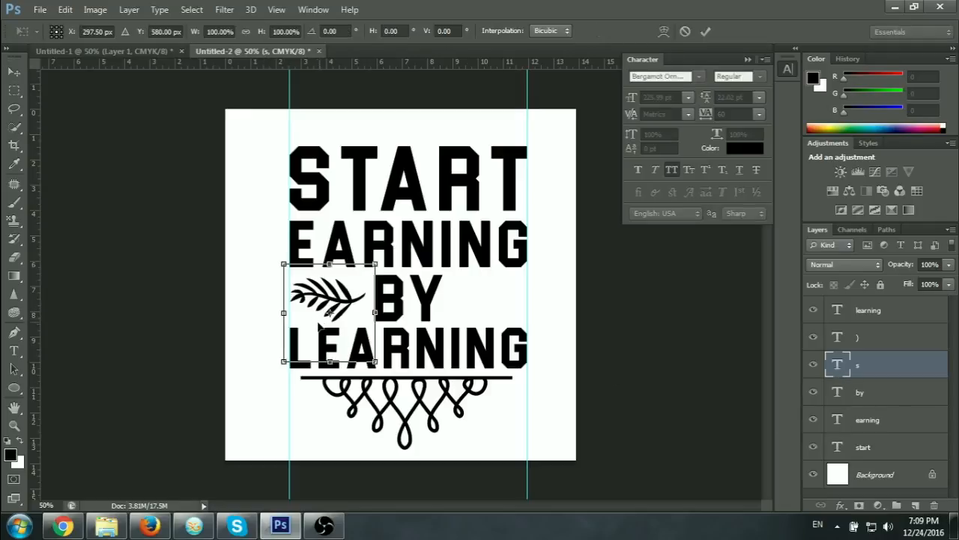
right_click(333, 304)
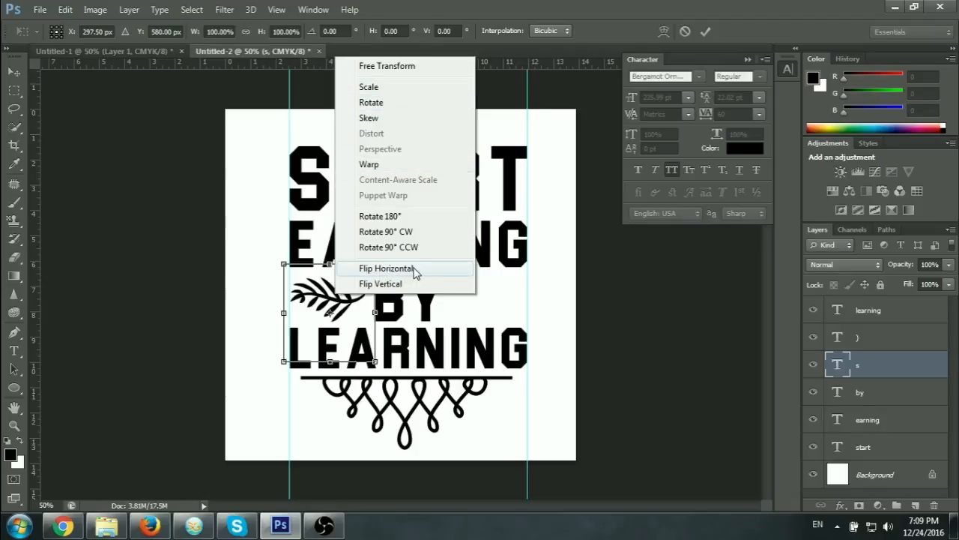
left_click(386, 269)
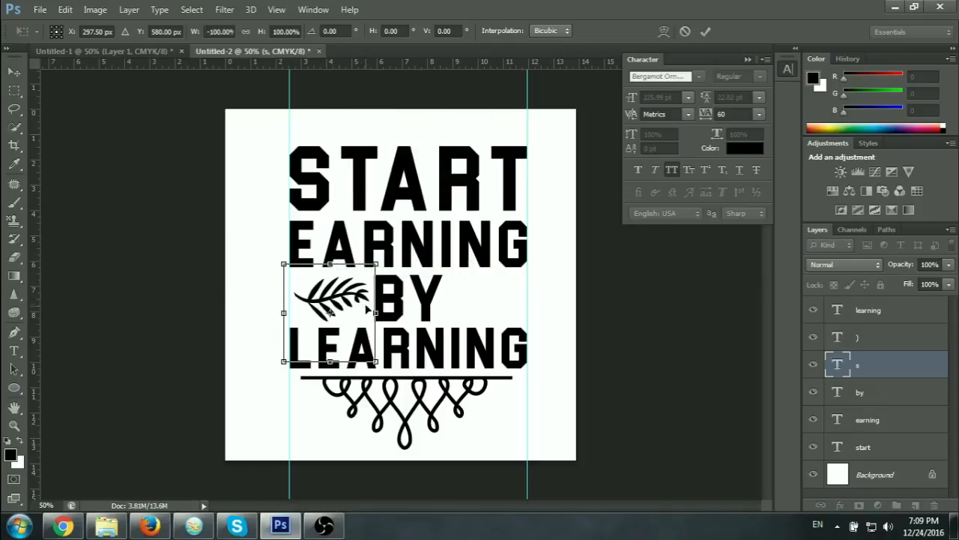
left_click(710, 32)
key("ctrl+z")
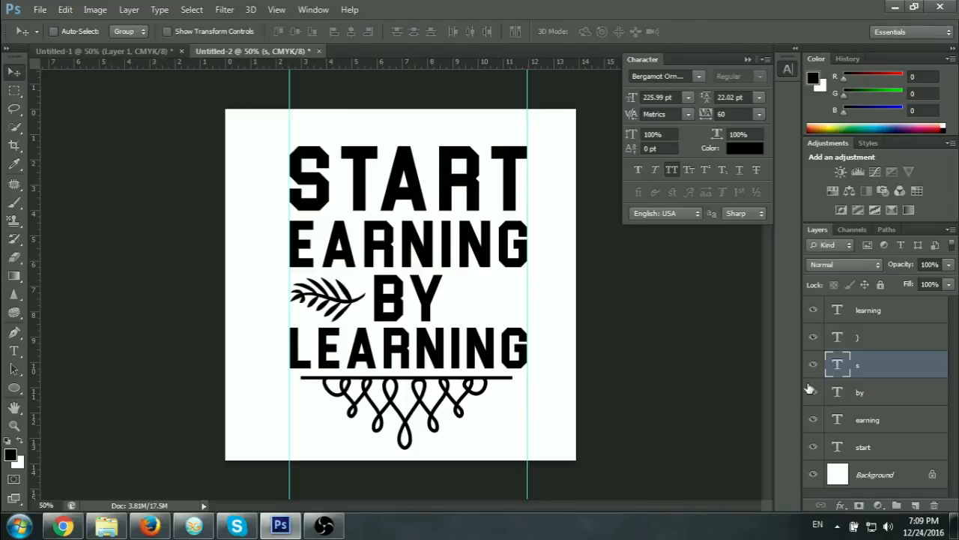
- Duplicate the branch ornament, flip the copy horizontally, and place it after BY so its outer edge meets the second vertical guide
key("ctrl+j")
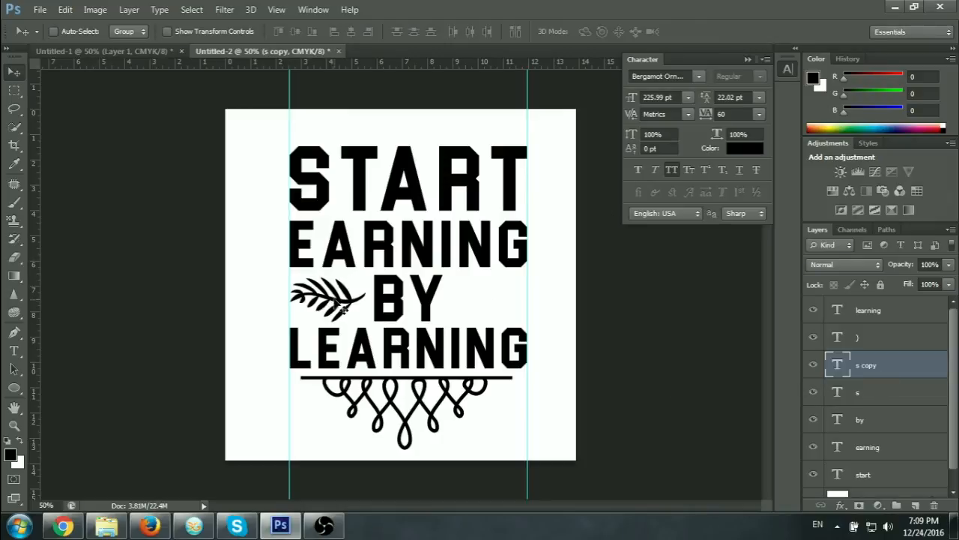
key("ctrl+t")
right_click(346, 294)
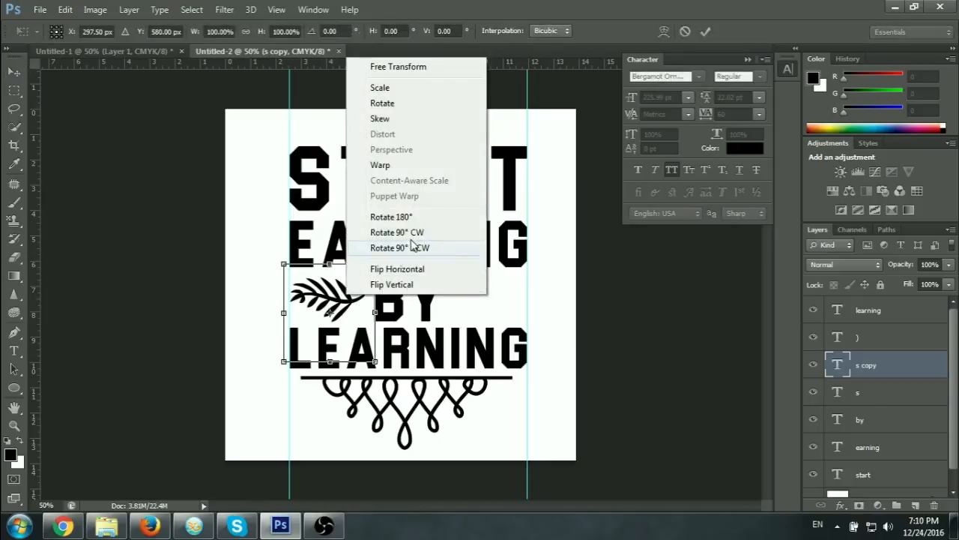
left_click(397, 268)
left_click_drag(330, 311, 466, 296)
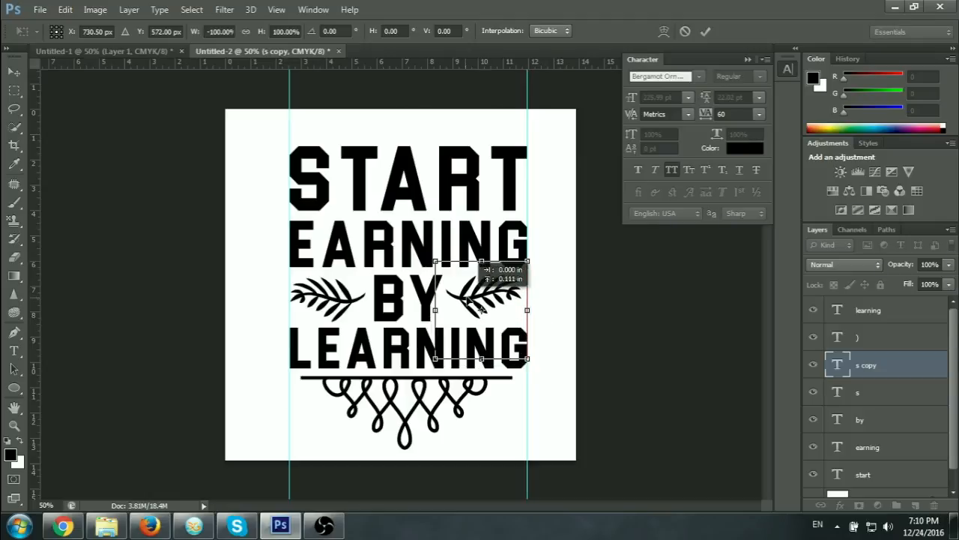
left_click(704, 31)
key("Right")
key("Right")
key("Right")
key("Right")
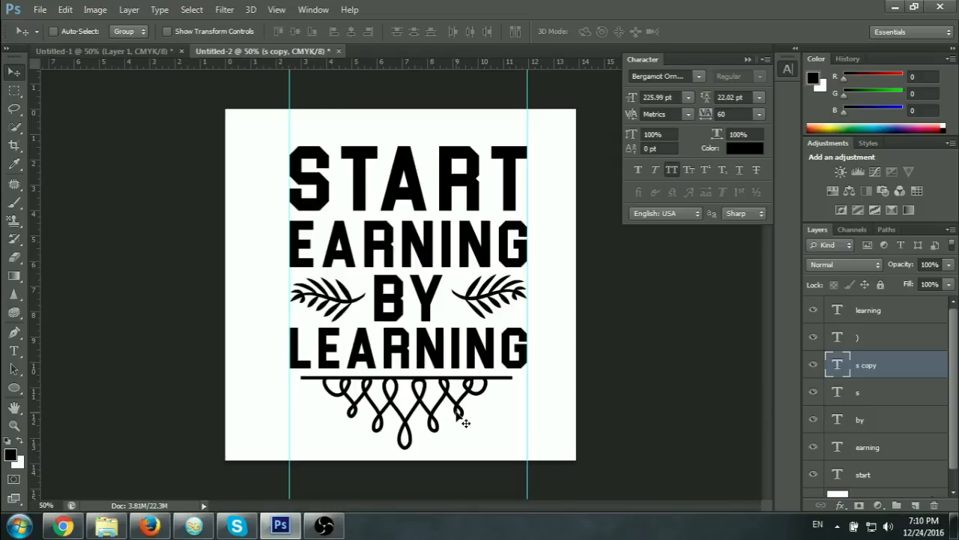
- Duplicate the looped ornament below LEARNING and flip the copy vertically
key("alt+bracketright")
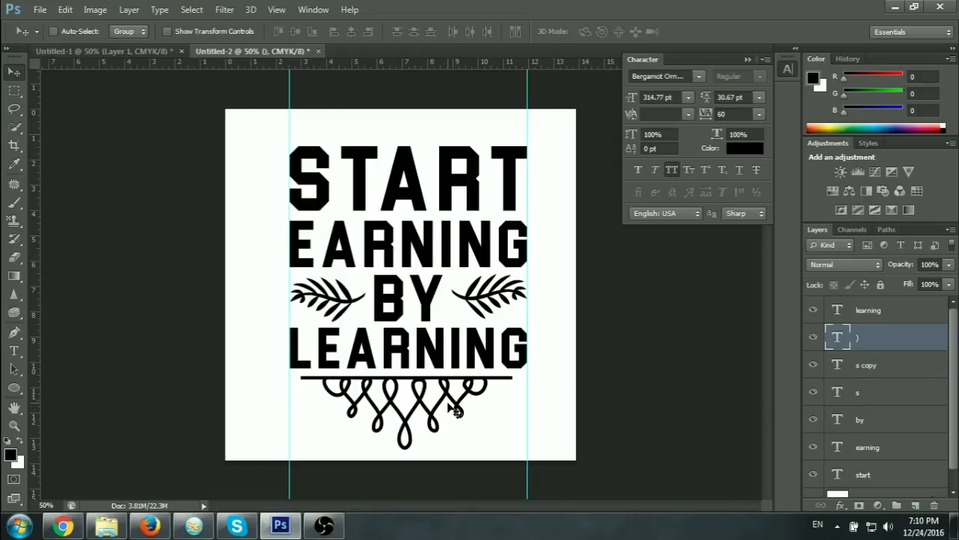
left_click(813, 338)
left_click(812, 338)
key("ctrl+j")
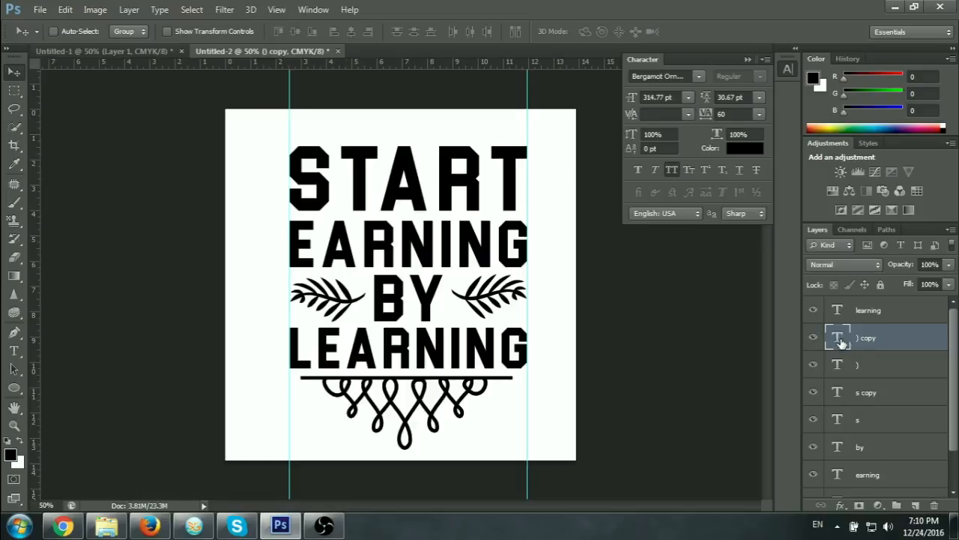
right_click(443, 387)
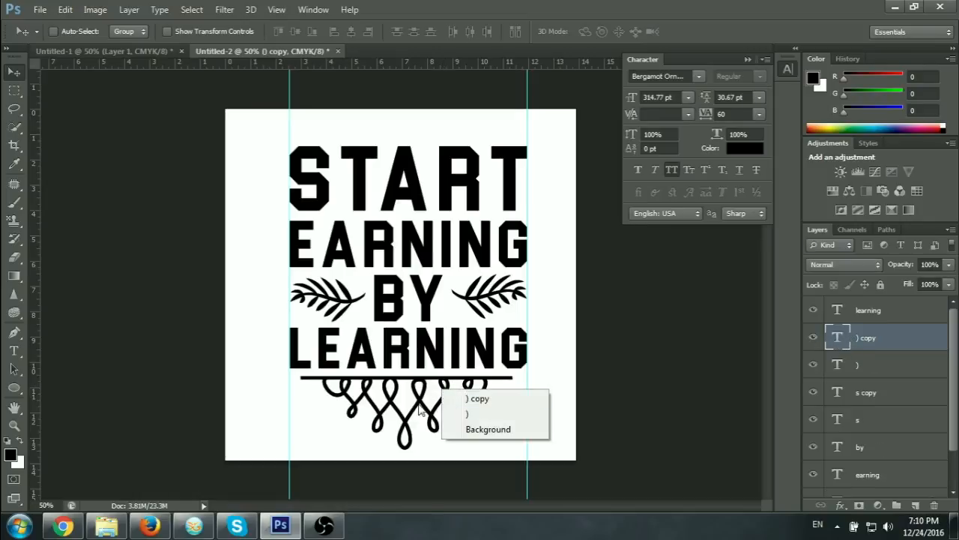
left_click(396, 405)
key("ctrl+t")
right_click(406, 408)
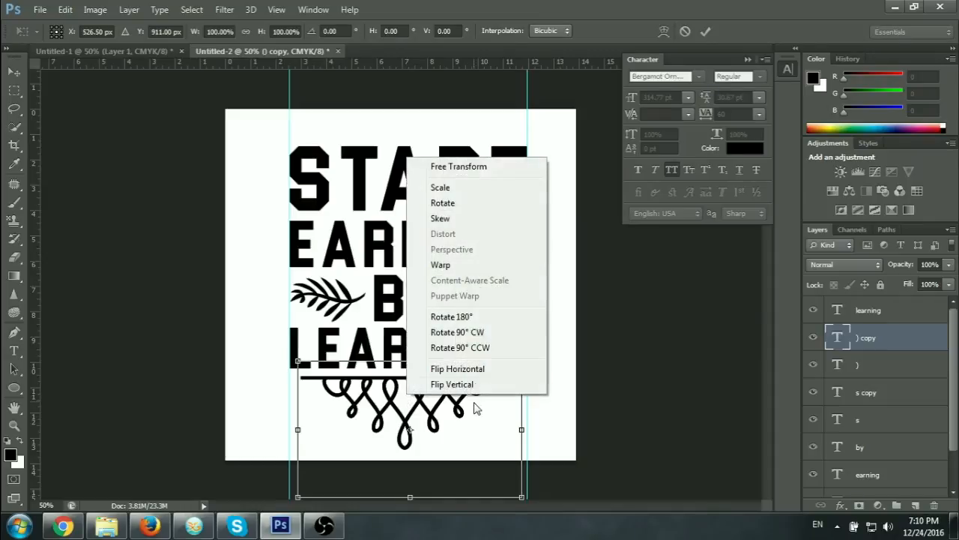
left_click(454, 384)
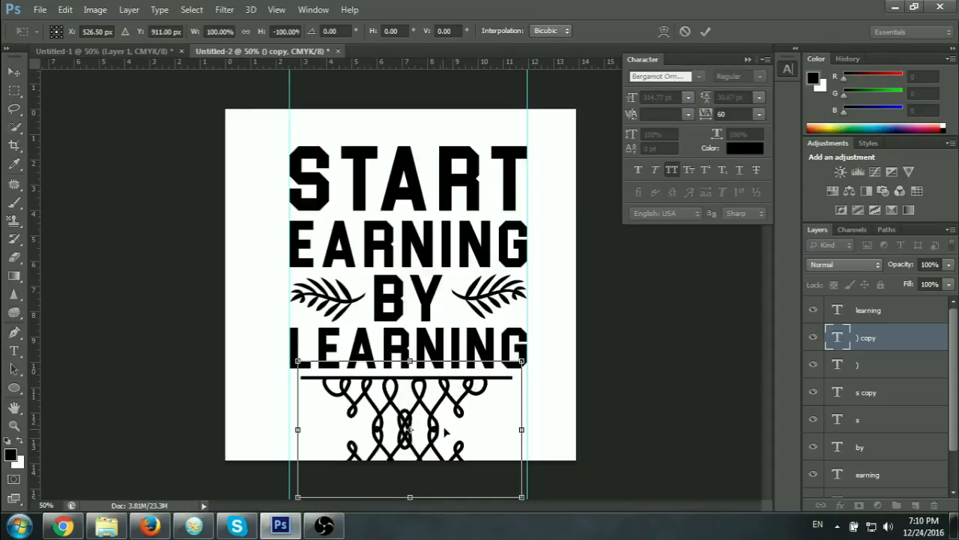
- Move the flipped looped ornament straight up to just above START and commit the transform
left_click_drag(431, 449, 416, 96)
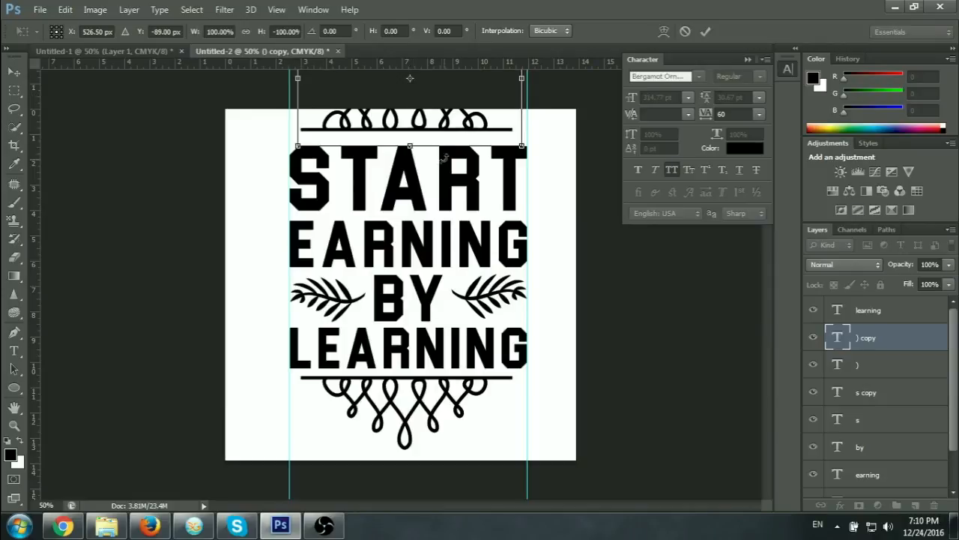
key("Down")
key("Down")
key("Down")
key("Down")
key("Down")
key("Down")
key("Down")
key("Down")
key("Down")
key("Down")
key("Down")
key("Down")
key("Down")
key("Down")
key("Down")
key("Down")
key("Down")
key("Down")
key("Down")
key("Down")
key("Down")
key("Down")
key("Down")
key("Down")
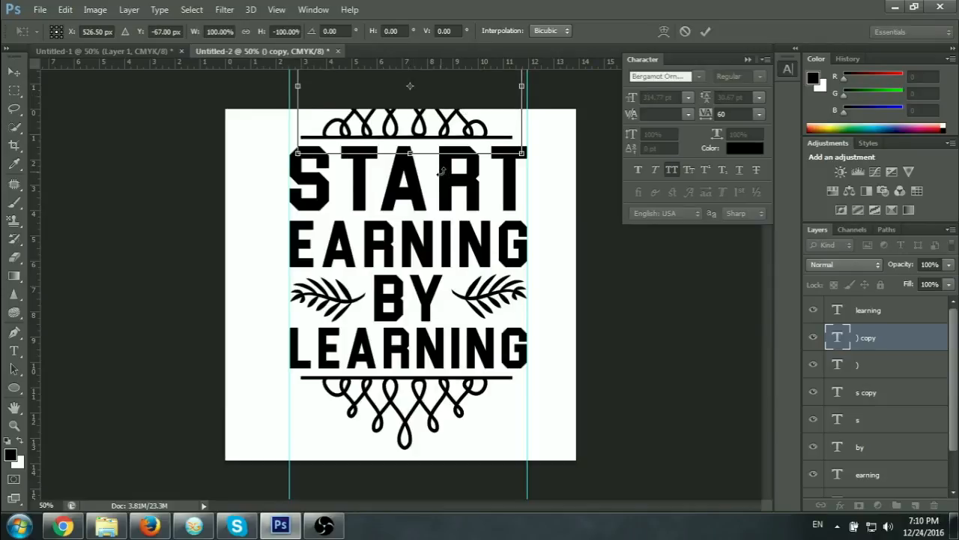
left_click(709, 31)
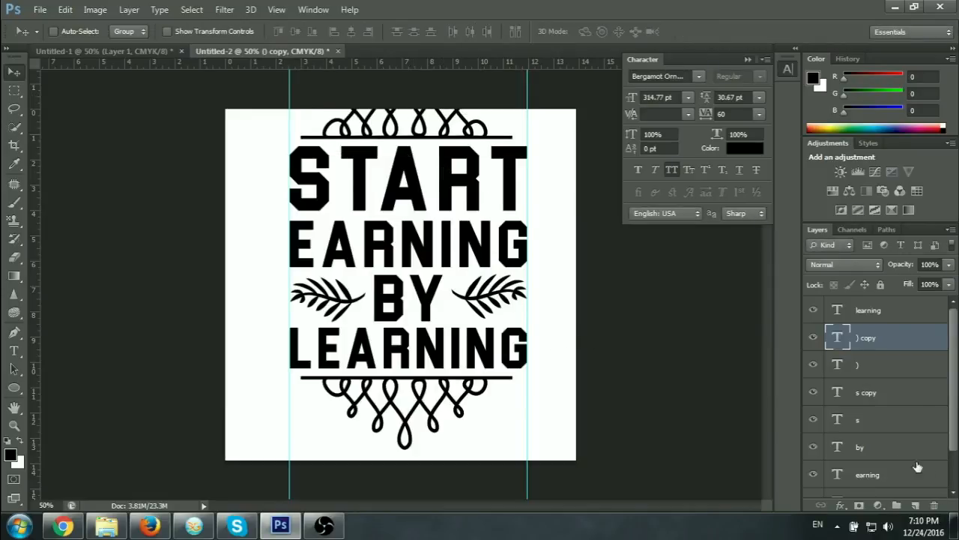
- Scale all text and ornament layers together to about 74.5% and move them down to the middle of the canvas
left_click(875, 315)
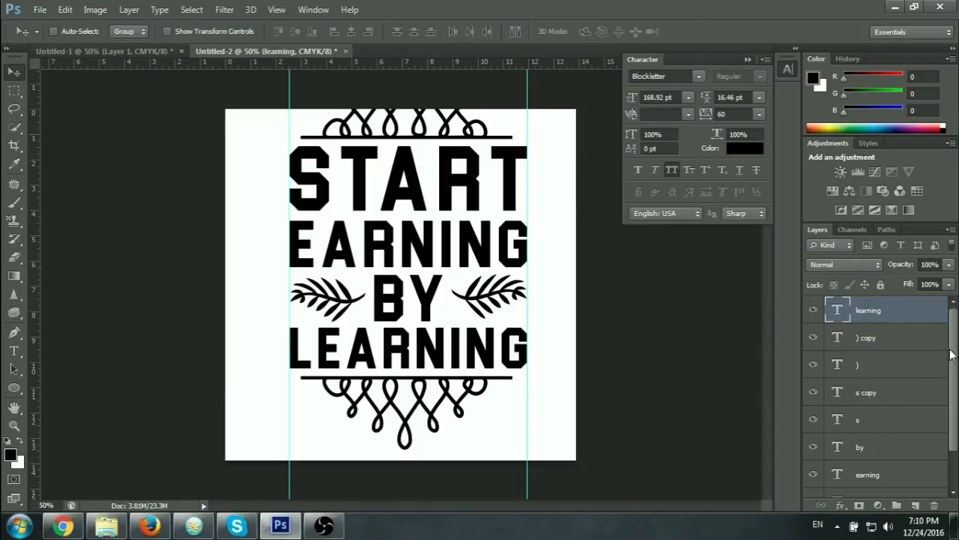
scroll(877, 397, "down", 2)
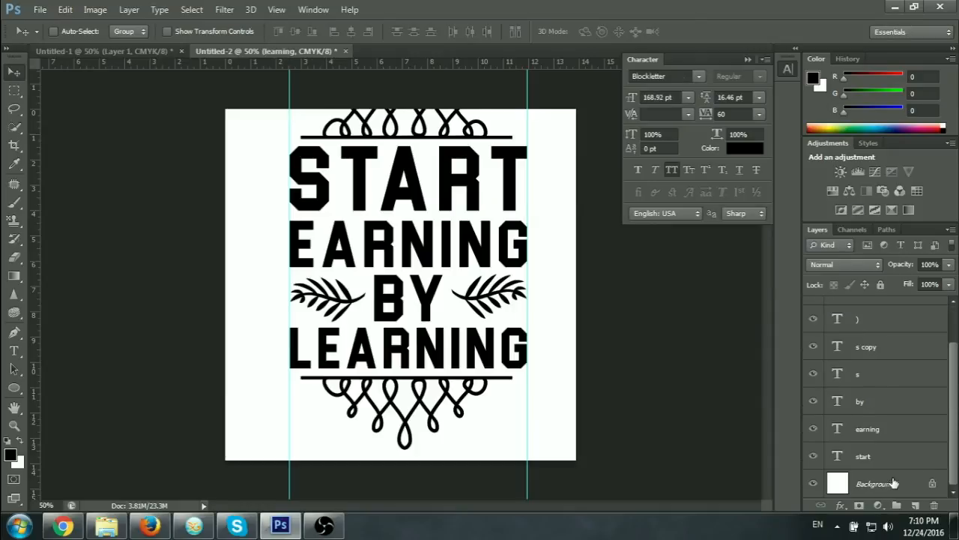
left_click(880, 458, "shift")
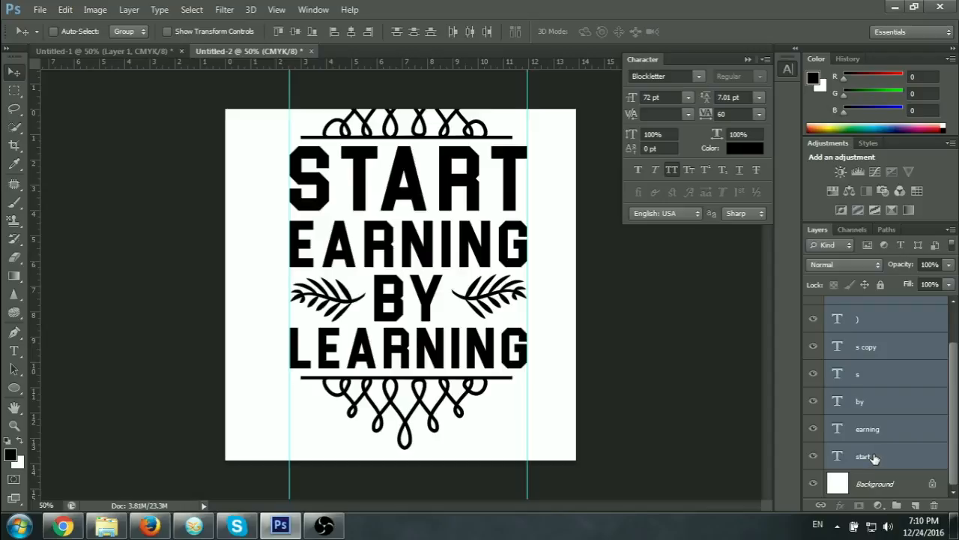
key("ctrl+t")
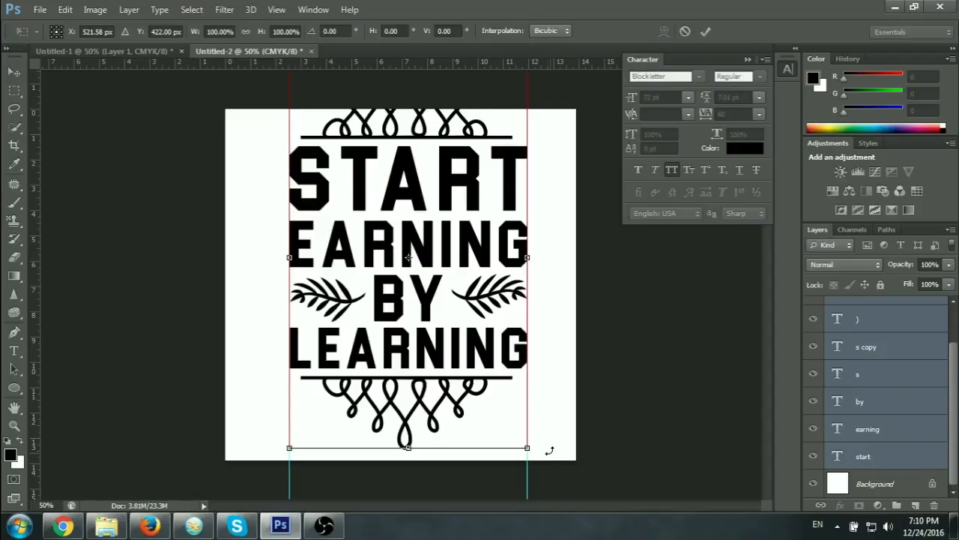
left_click_drag(524, 450, 494, 403)
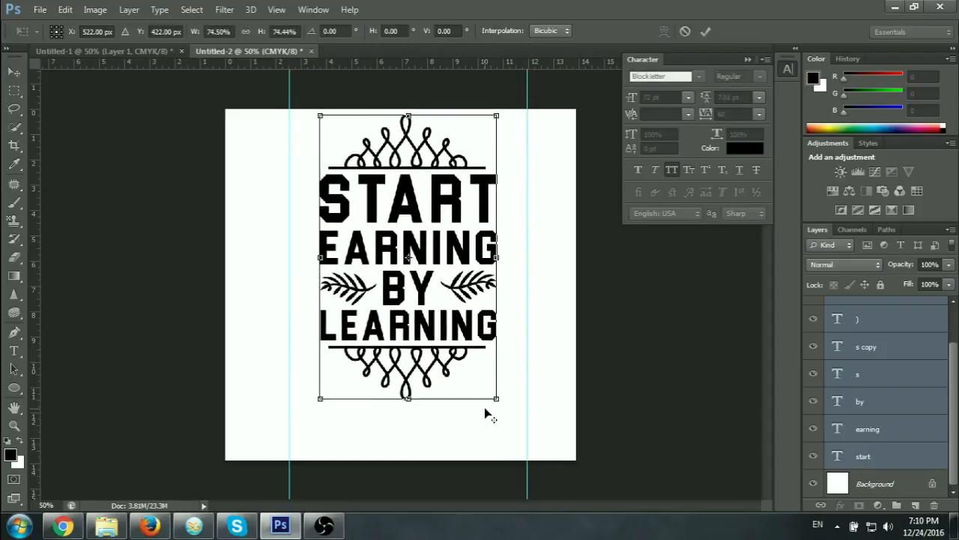
left_click(706, 31)
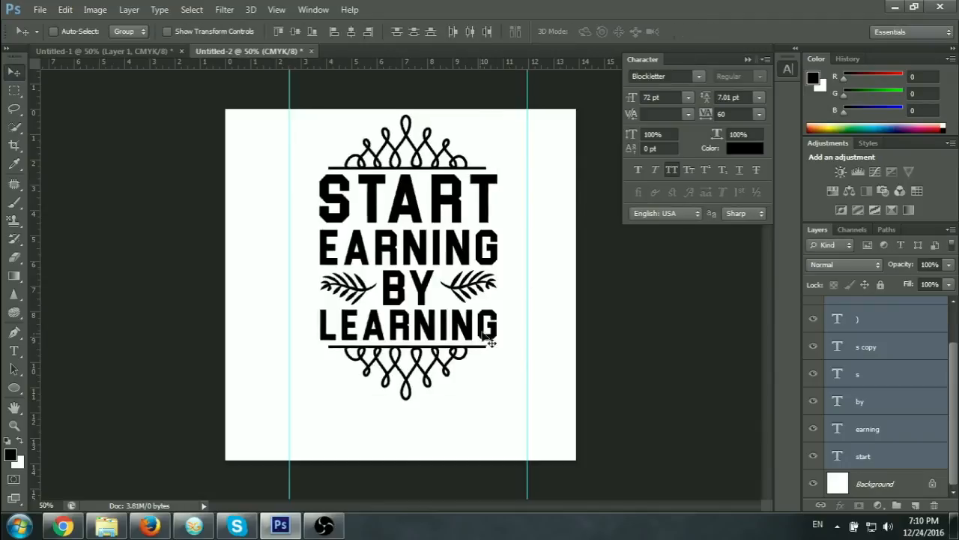
left_click_drag(427, 223, 427, 243)
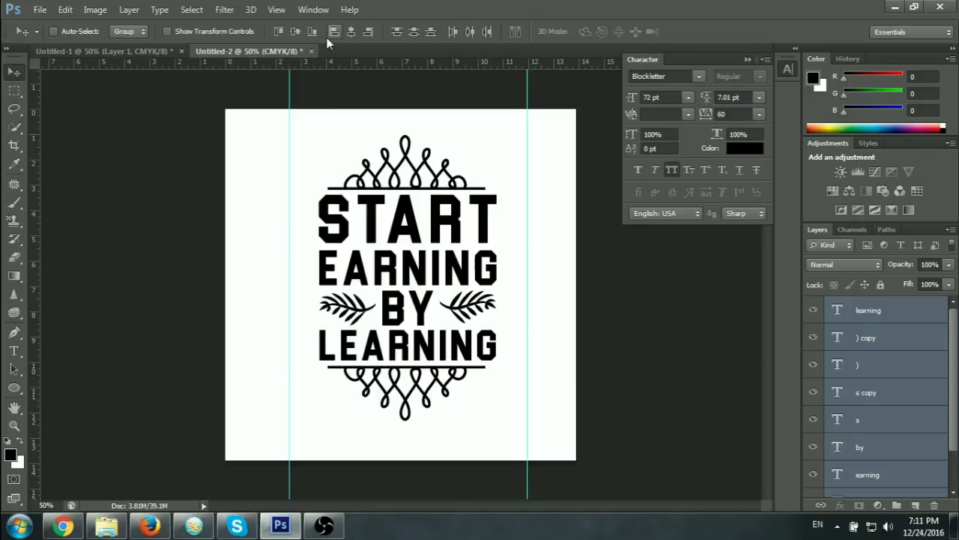
- Try aligning the horizontal centres of all text and ornament layers, and undo the alignment
left_click(350, 32)
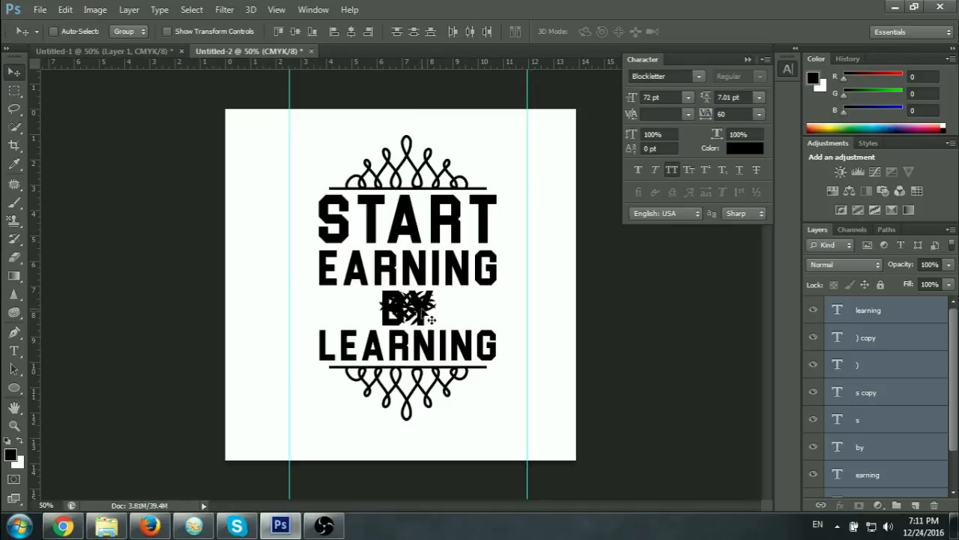
left_click(841, 309)
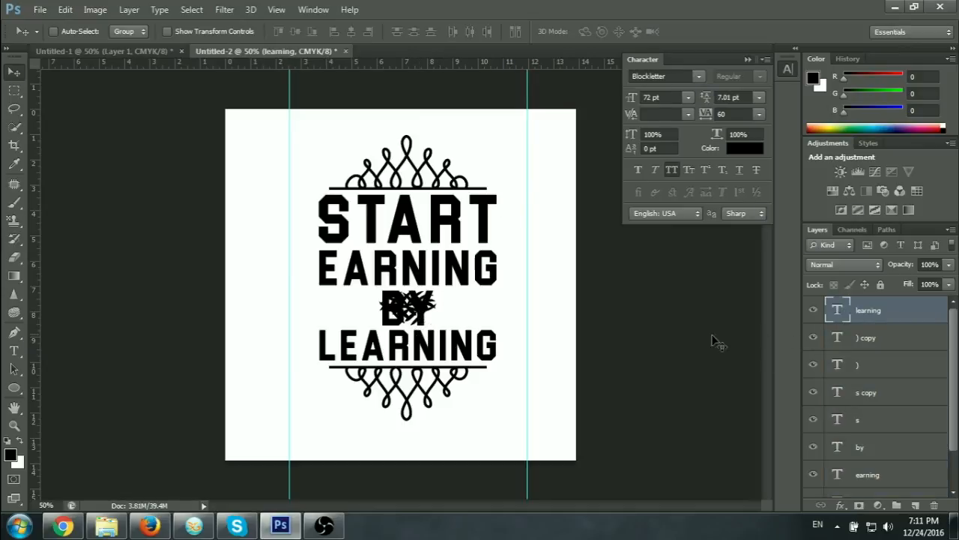
key("ctrl+alt+a")
key("ctrl+alt+z")
key("ctrl+alt+z")
key("ctrl+alt+z")
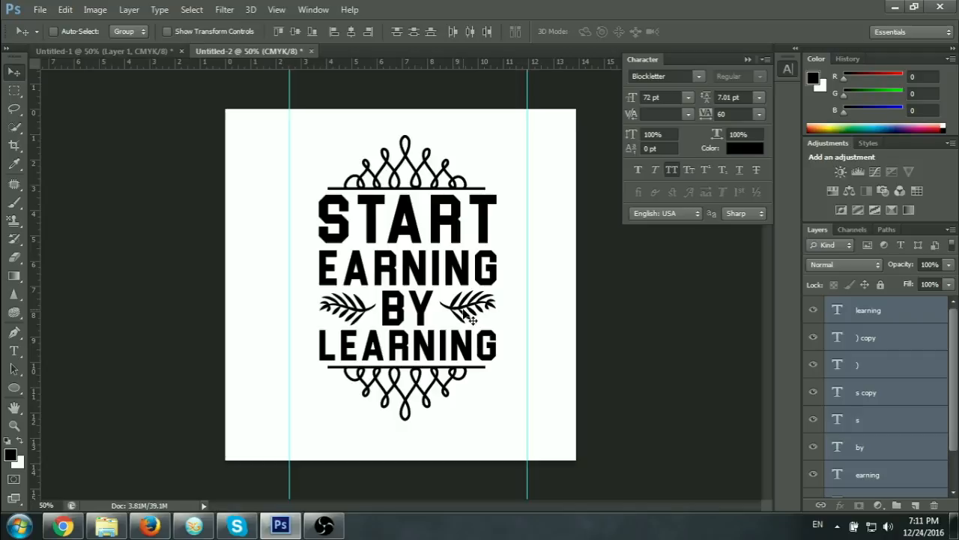
- Group BY with its two branch ornaments, and align the group and all other text and ornament layers on their horizontal centres
left_click(870, 367)
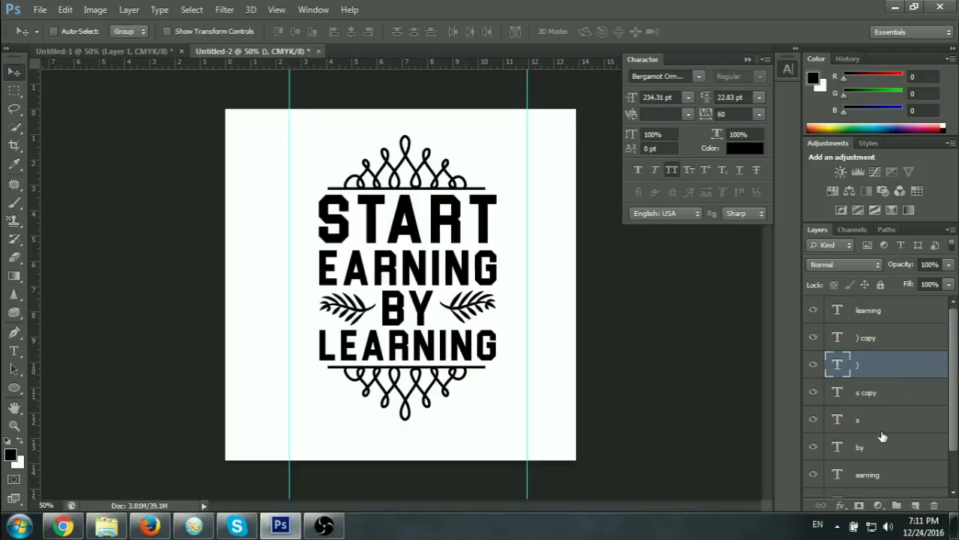
left_click(874, 449)
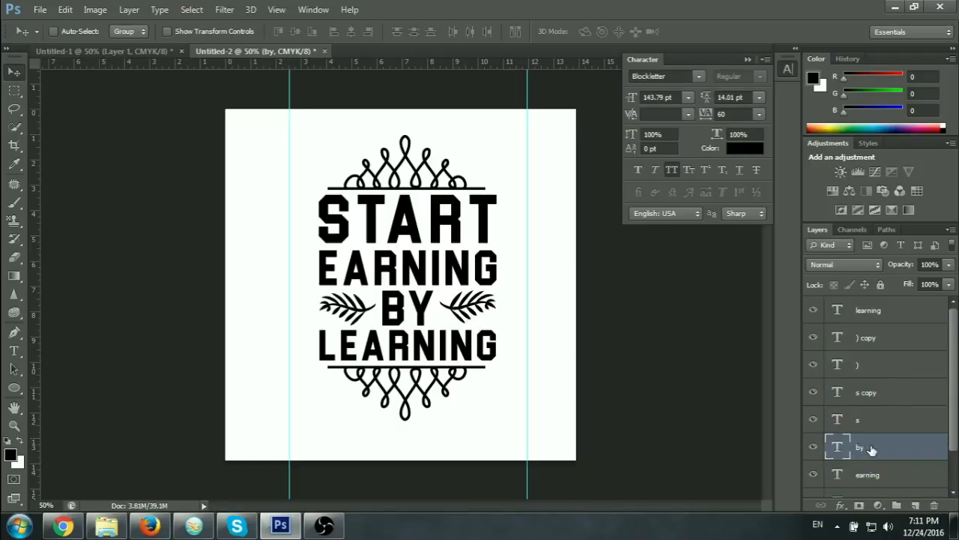
left_click(477, 313, "ctrl+shift")
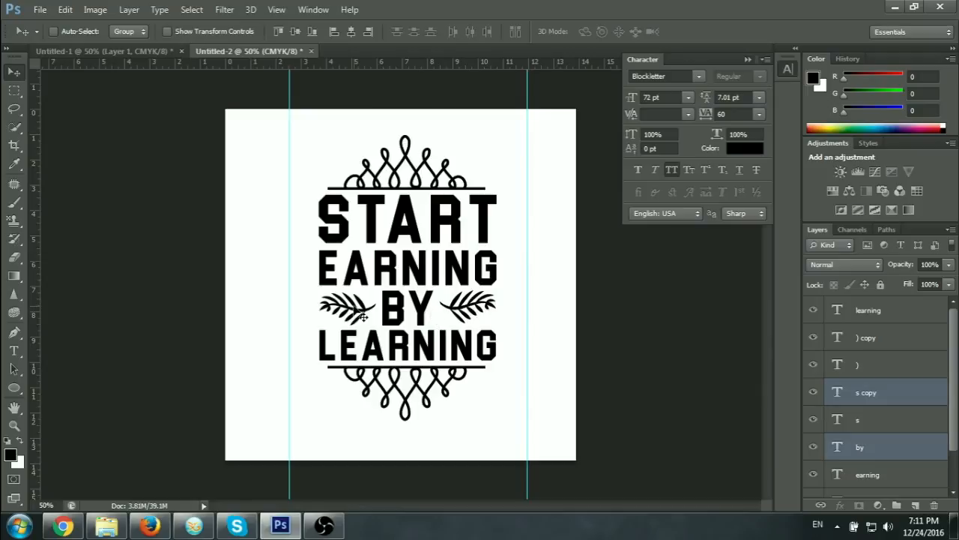
left_click(358, 319, "ctrl+shift")
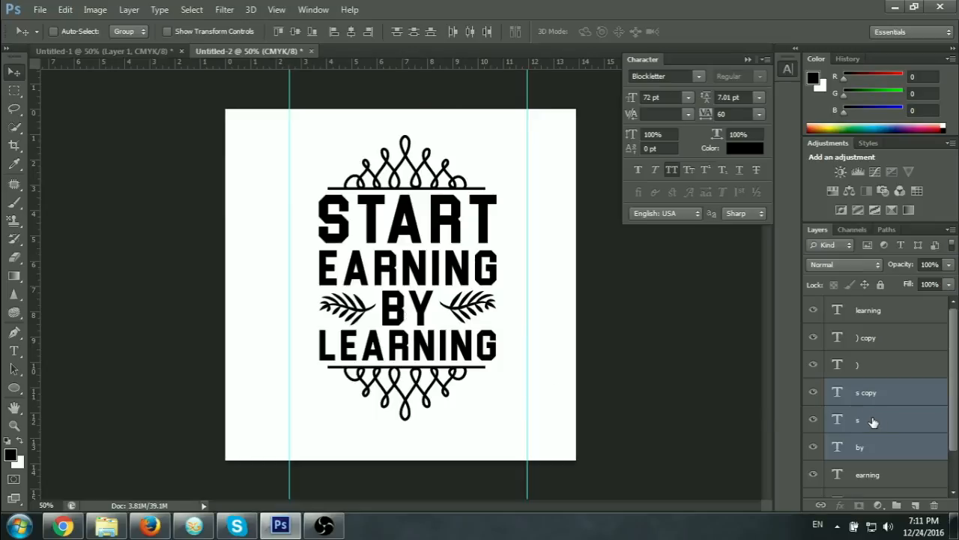
key("ctrl+g")
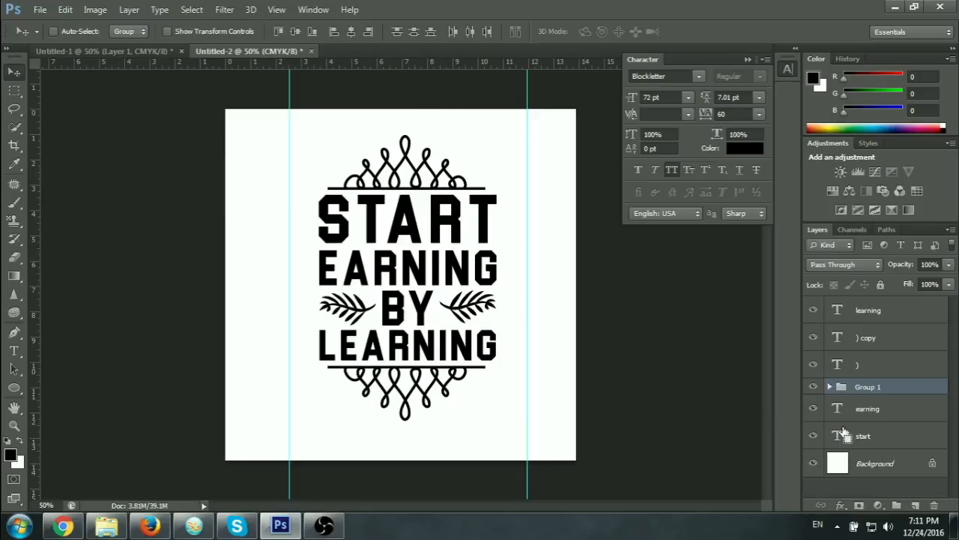
left_click(813, 386)
left_click(813, 386)
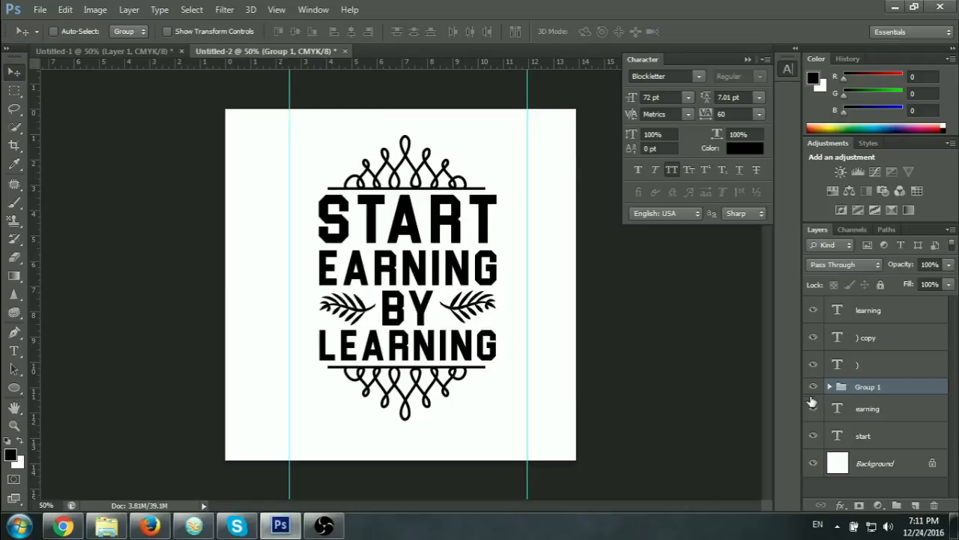
left_click(866, 436)
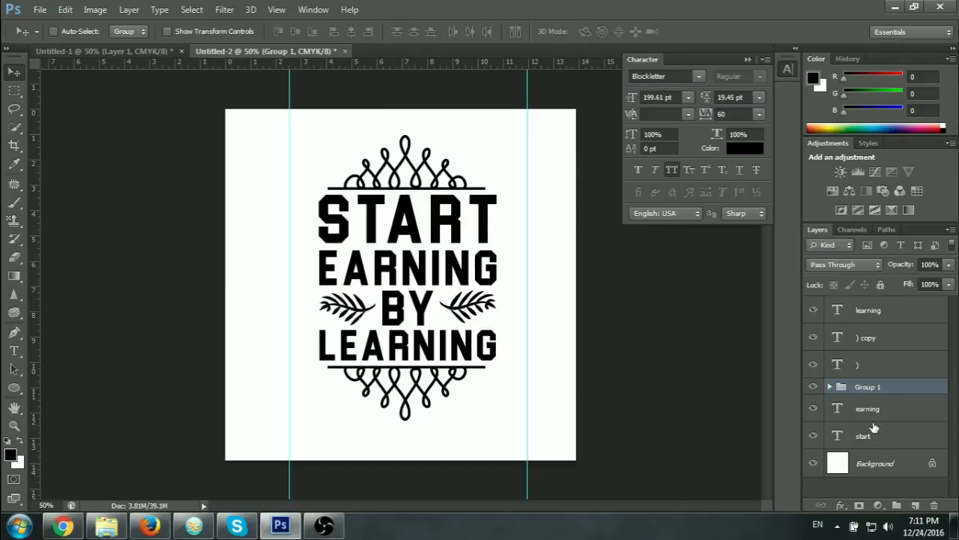
left_click(873, 313, "shift")
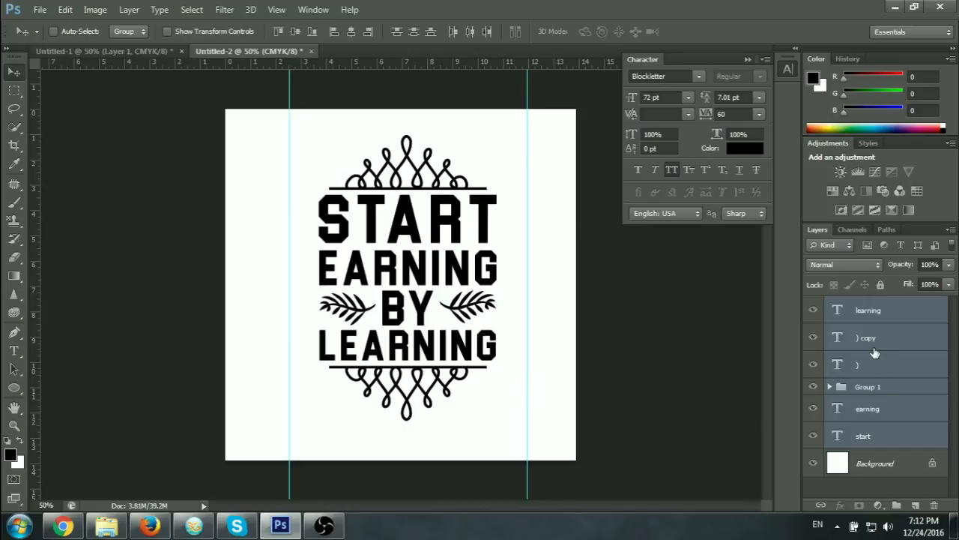
- Recolour the LEARNING text to pure red, ff0000, after trying magenta shades
left_click(874, 315)
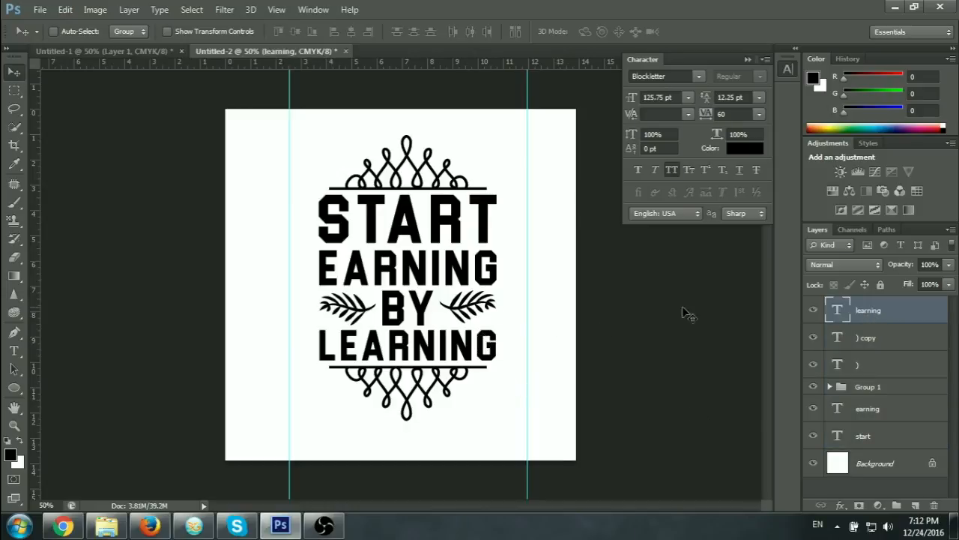
double_click(838, 313)
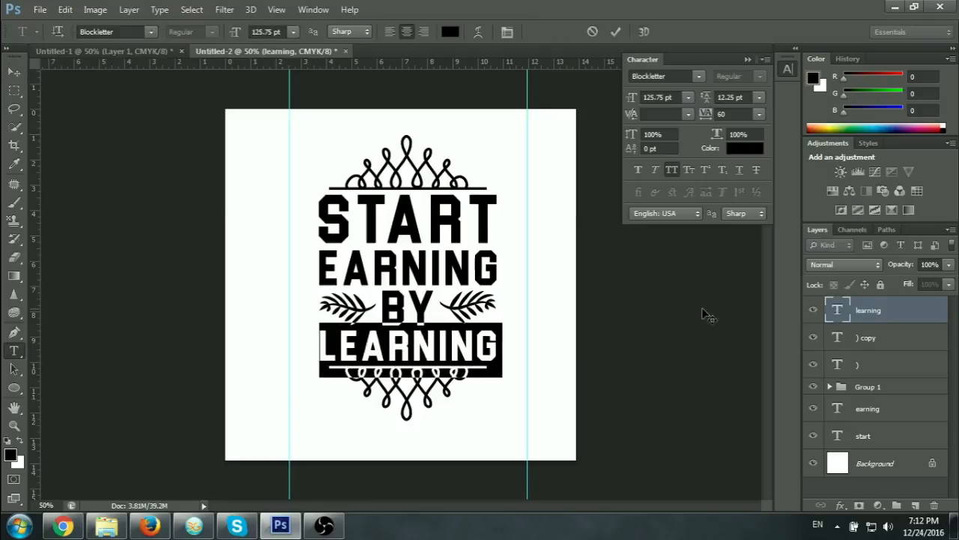
left_click(740, 150)
left_click_drag(576, 208, 684, 200)
left_click(756, 268)
left_click_drag(757, 267, 756, 259)
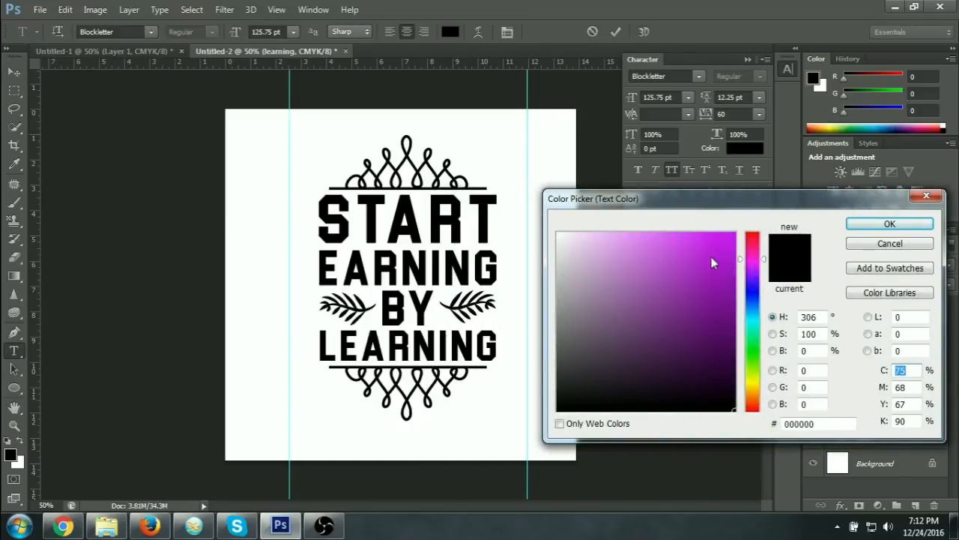
left_click(708, 249)
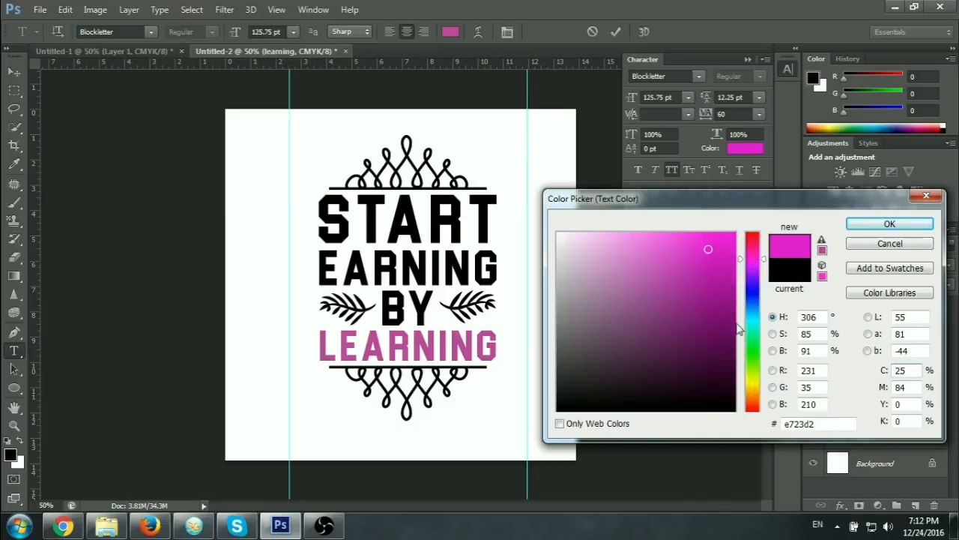
mouse_move(714, 285)
left_mouse_down()
mouse_move(713, 265)
mouse_move(736, 234)
left_mouse_up()
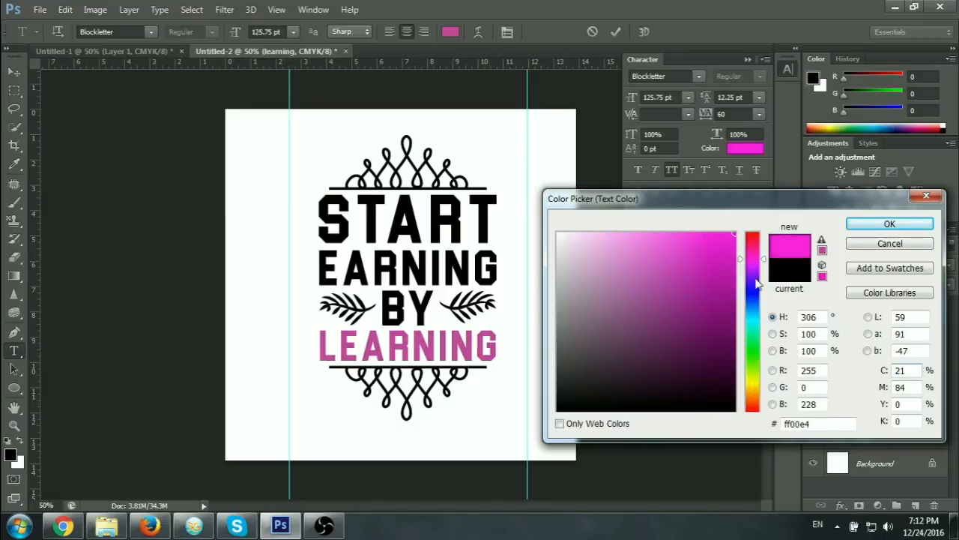
left_click_drag(754, 285, 758, 225)
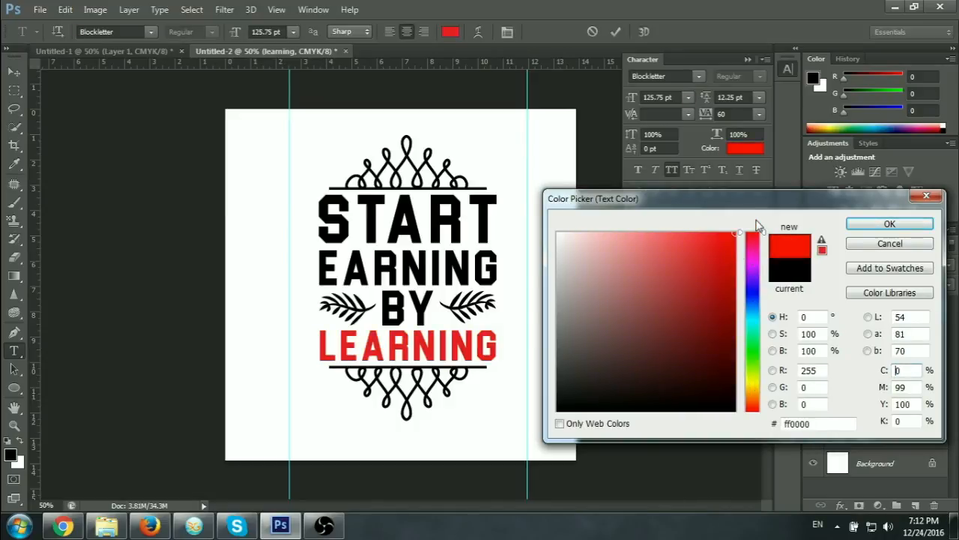
left_click(869, 224)
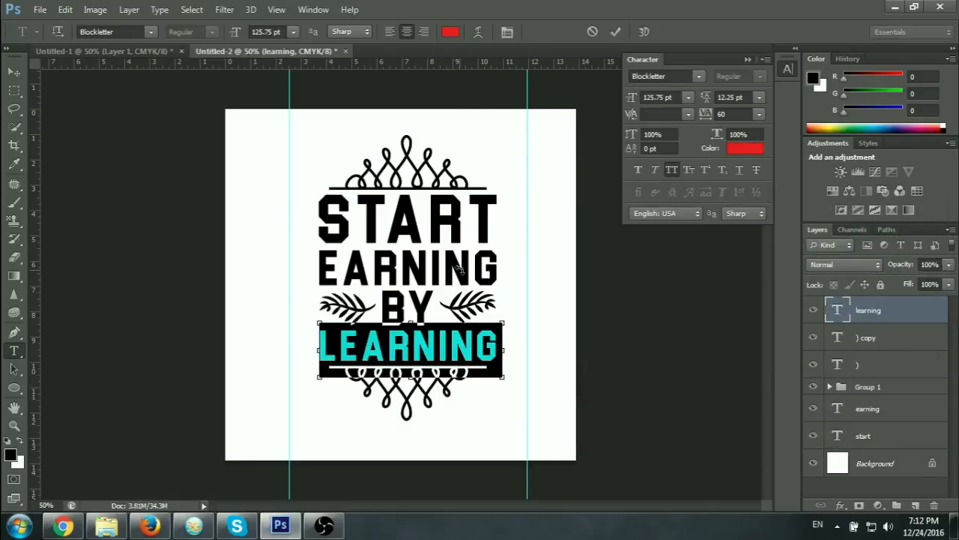
- Recolour the looped ornament above START to a fully saturated dark teal and commit the text edit
left_click(843, 339)
key("v")
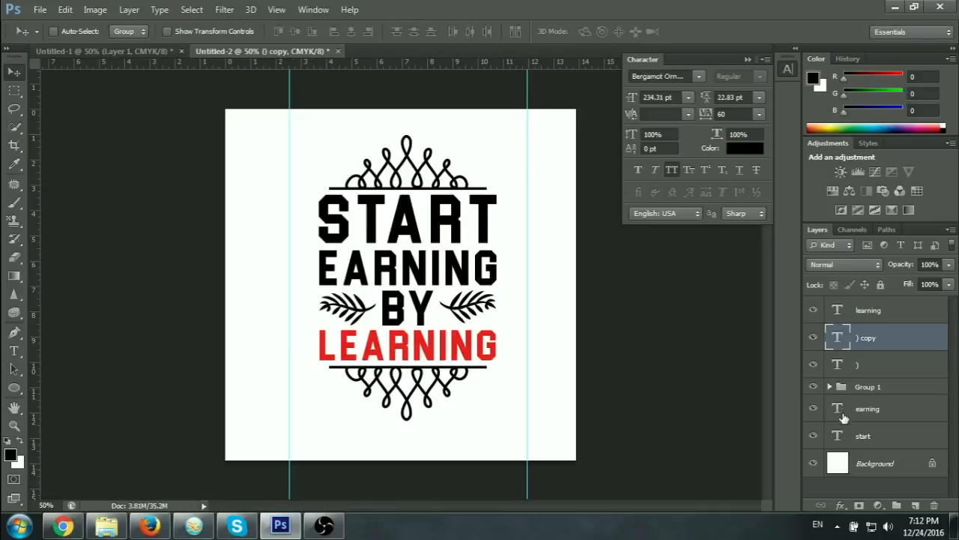
left_click(815, 337)
left_click(815, 337)
double_click(834, 338)
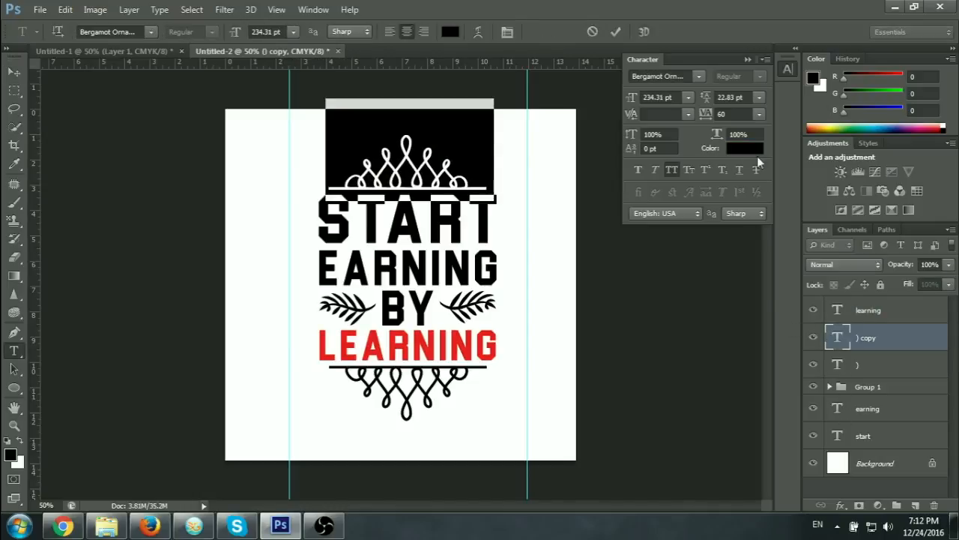
left_click(745, 149)
left_click(712, 251)
left_click(709, 286)
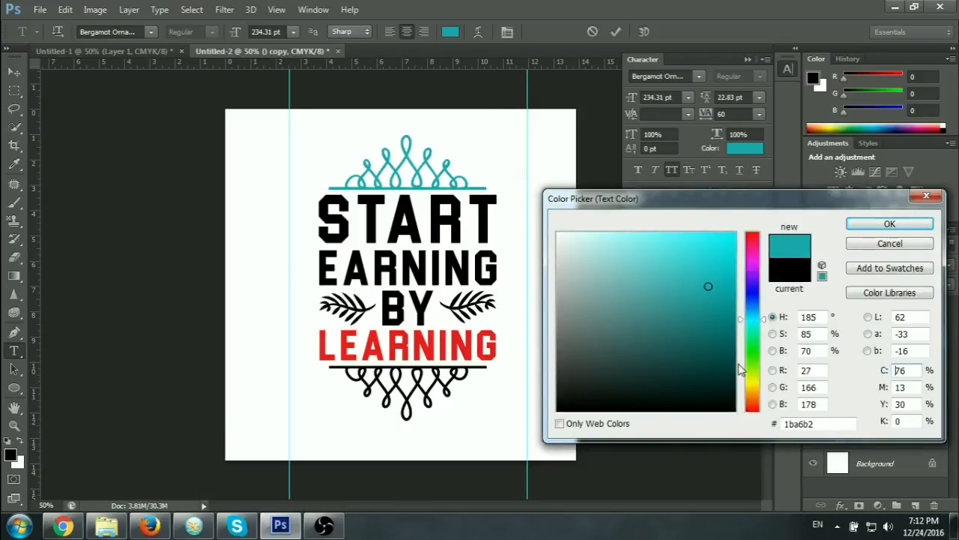
left_click(734, 234)
left_click_drag(725, 297, 742, 303)
left_click(734, 290)
left_click(916, 224)
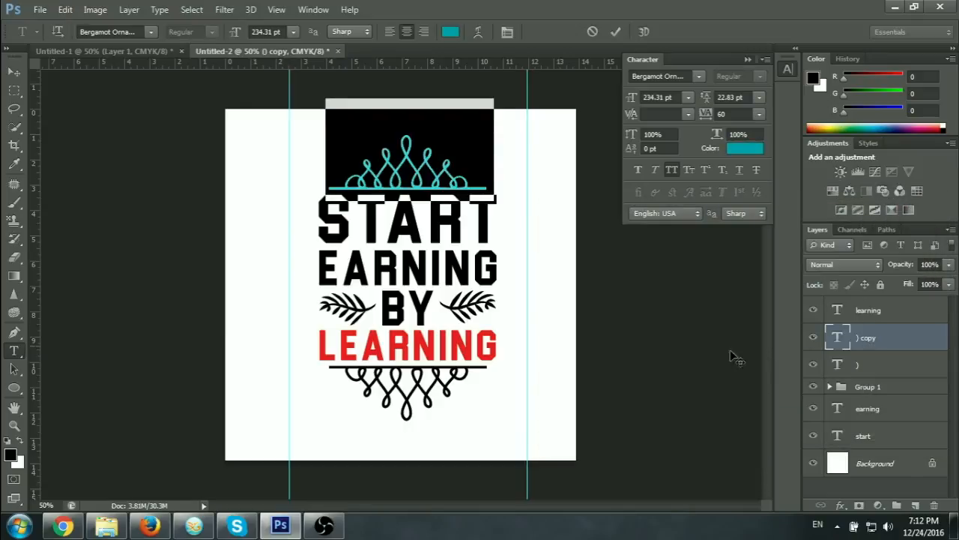
left_click(615, 32)
key("v")
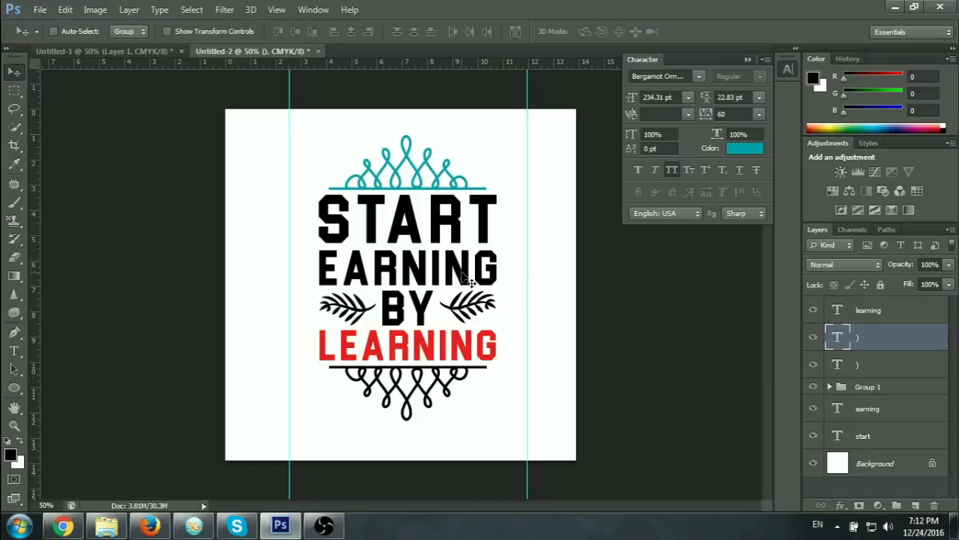
- Recolour the EARNING text with the red sampled from LEARNING and commit the text edit
left_click(862, 409)
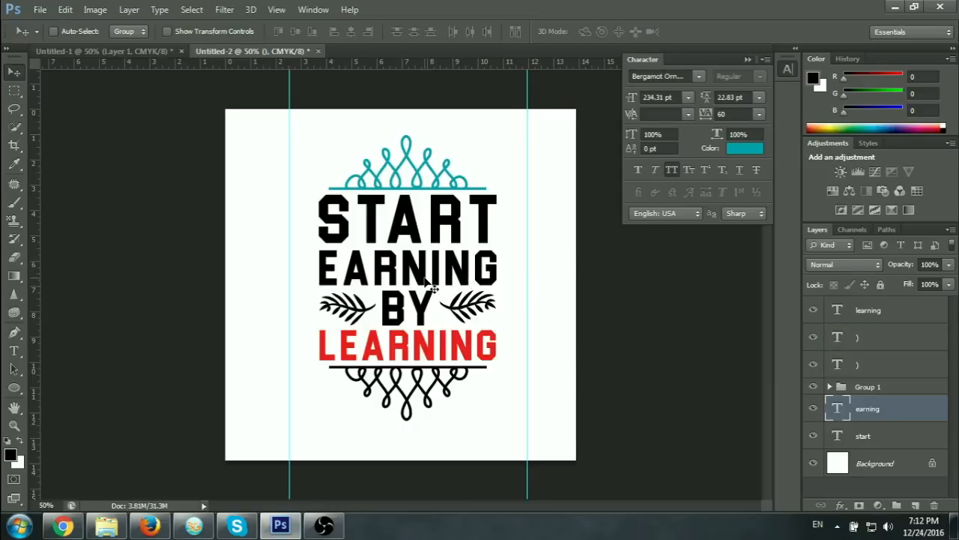
double_click(839, 409)
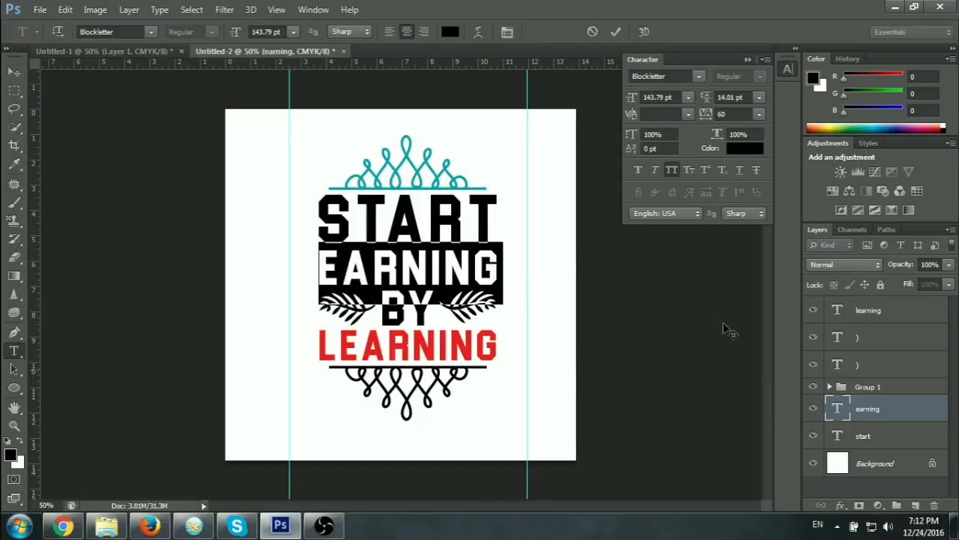
left_click(744, 149)
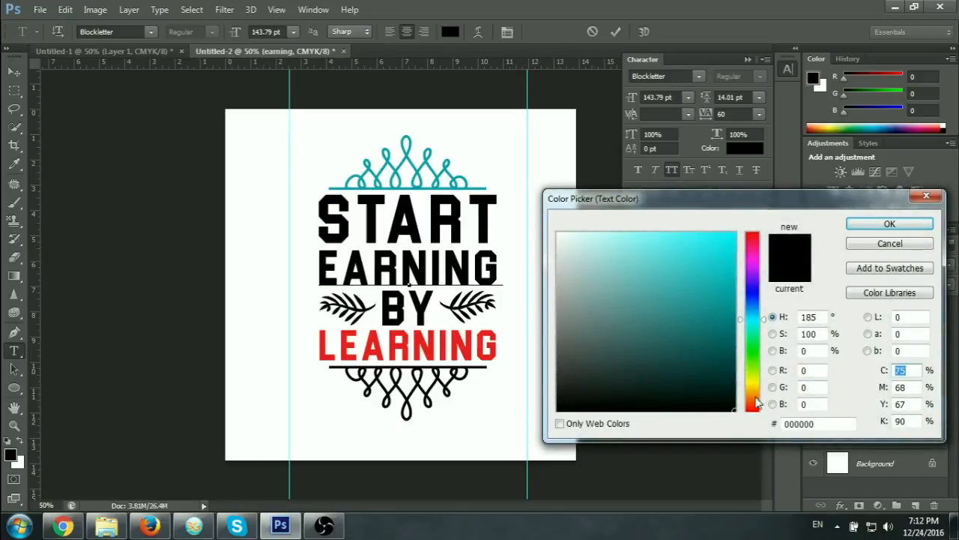
left_click(466, 338)
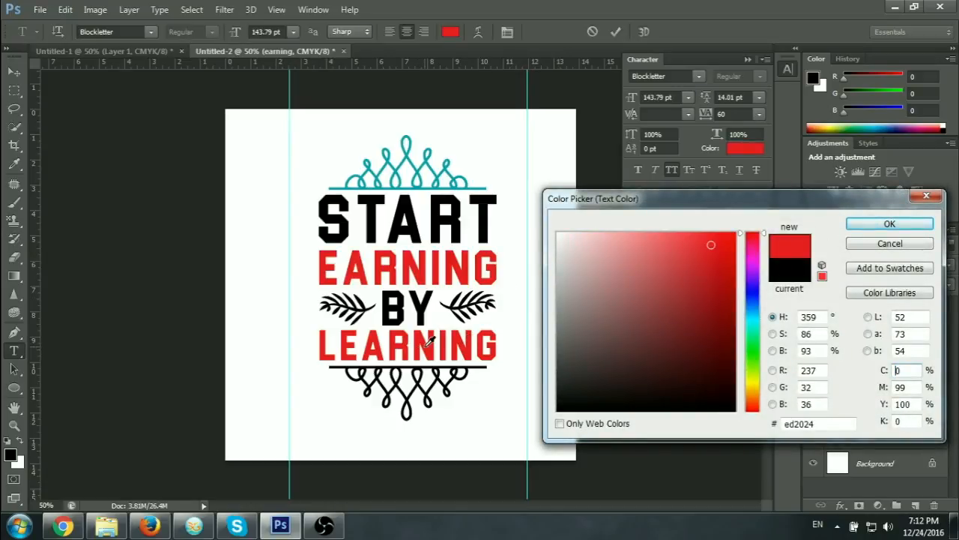
left_click(890, 224)
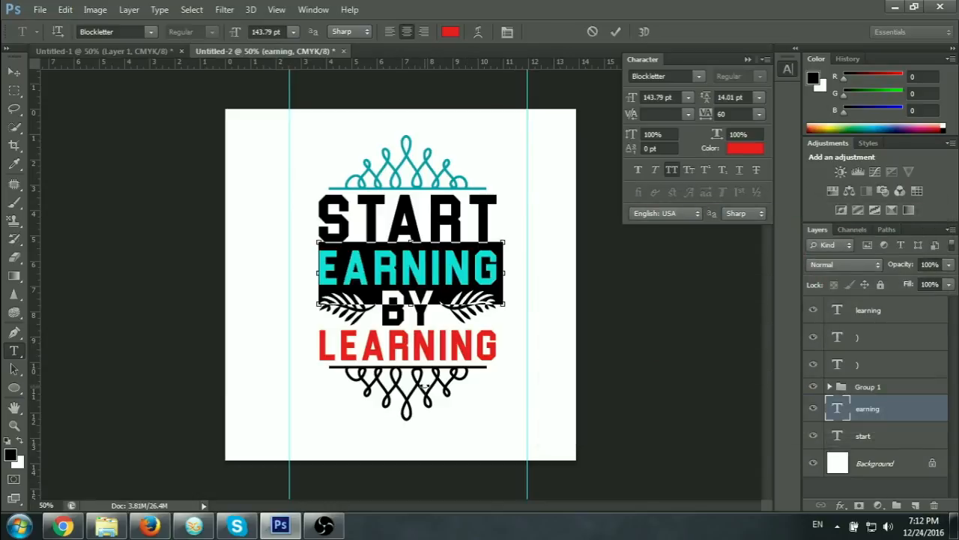
left_click(616, 35)
key("v")
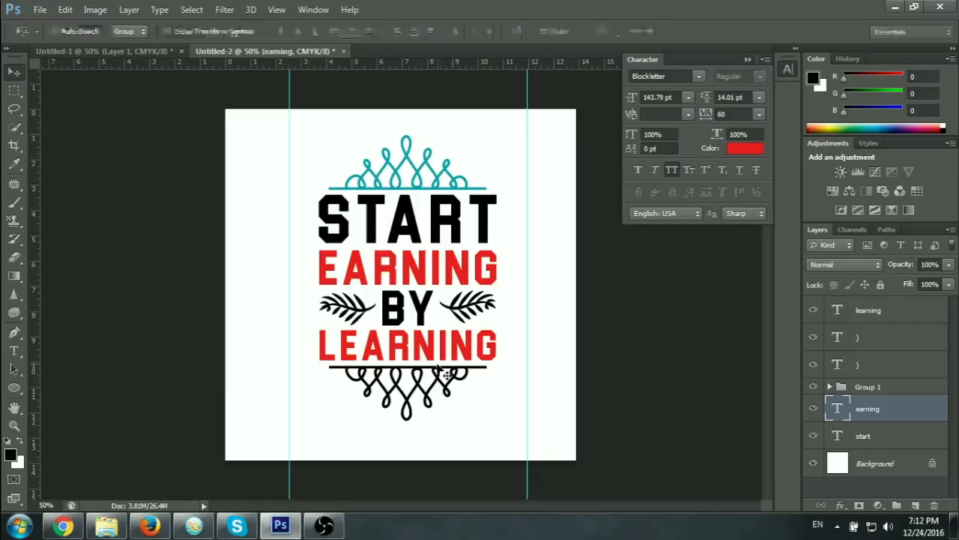
- Try yellow, blue and red on the looped ornament below LEARNING, and restore its original black
left_click(444, 380, "ctrl")
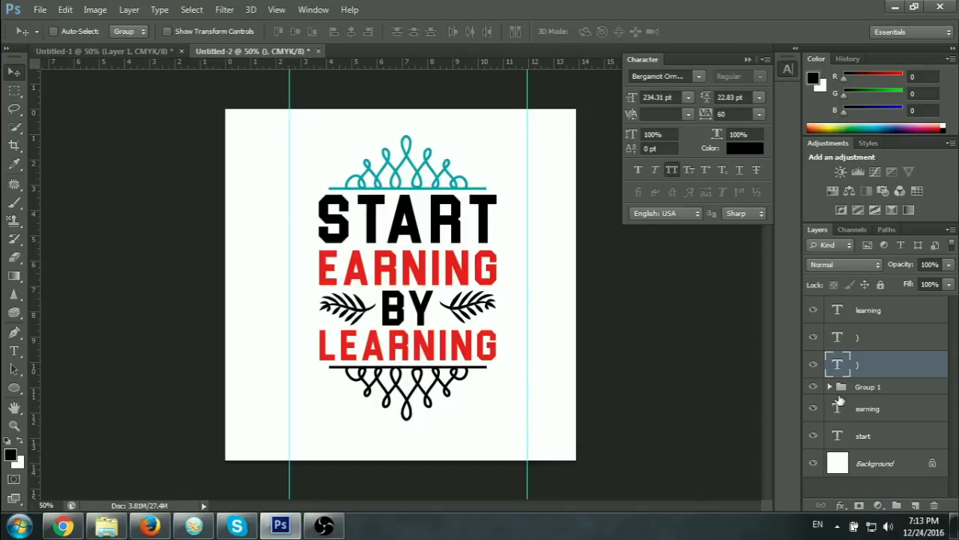
left_click(742, 149)
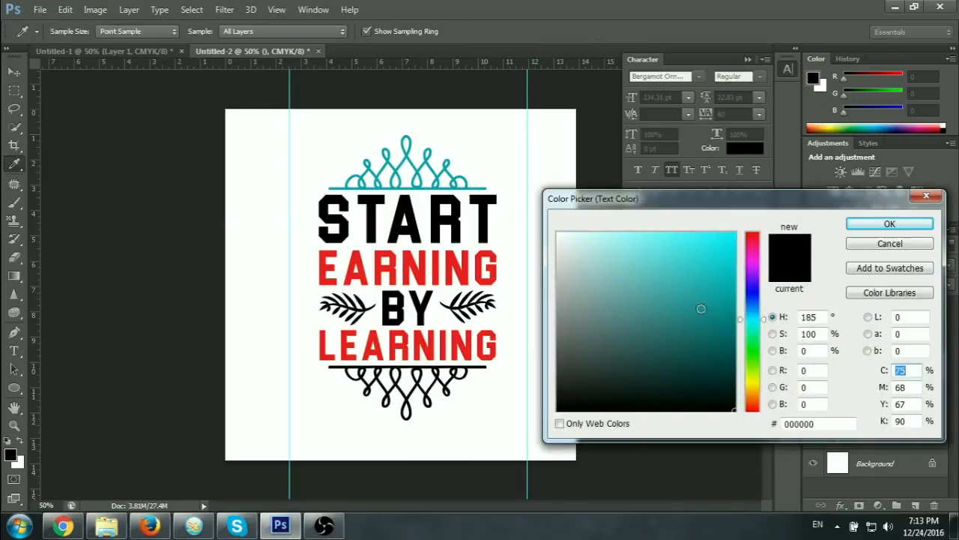
left_click_drag(752, 262, 751, 221)
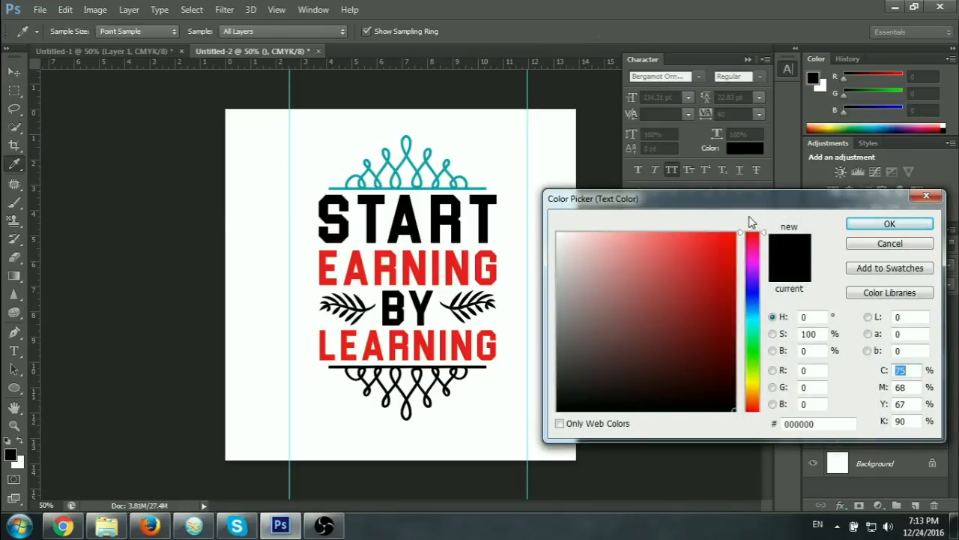
left_click(754, 384)
left_click_drag(705, 363, 759, 217)
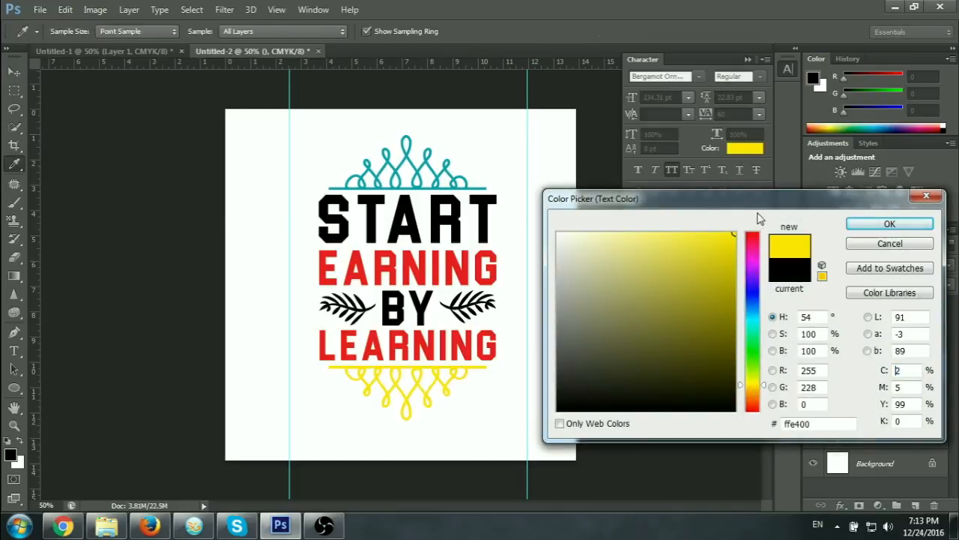
left_click(757, 401)
left_click(756, 292)
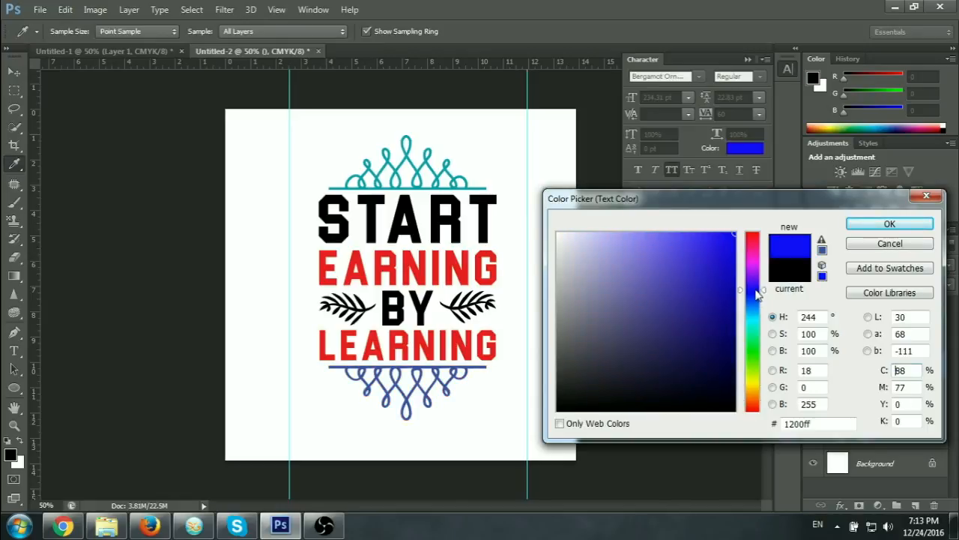
left_click_drag(750, 258, 755, 227)
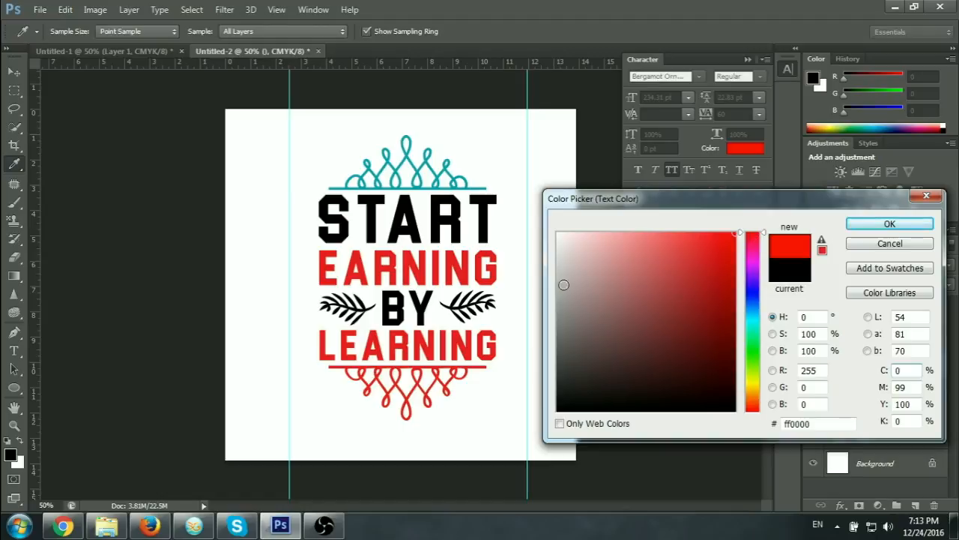
left_click(790, 278)
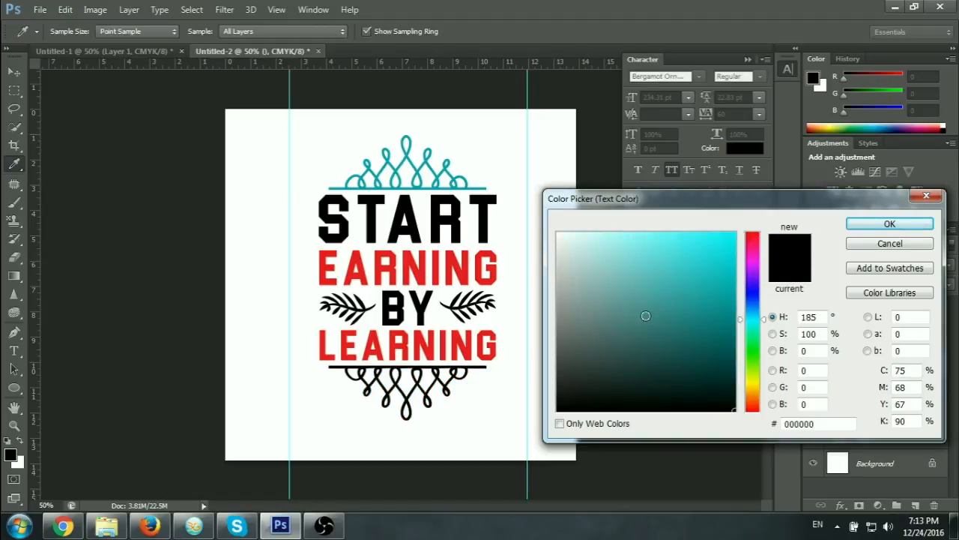
- Try teal and purple on the looped ornament below LEARNING, and apply magenta ff00f0
left_click(414, 148)
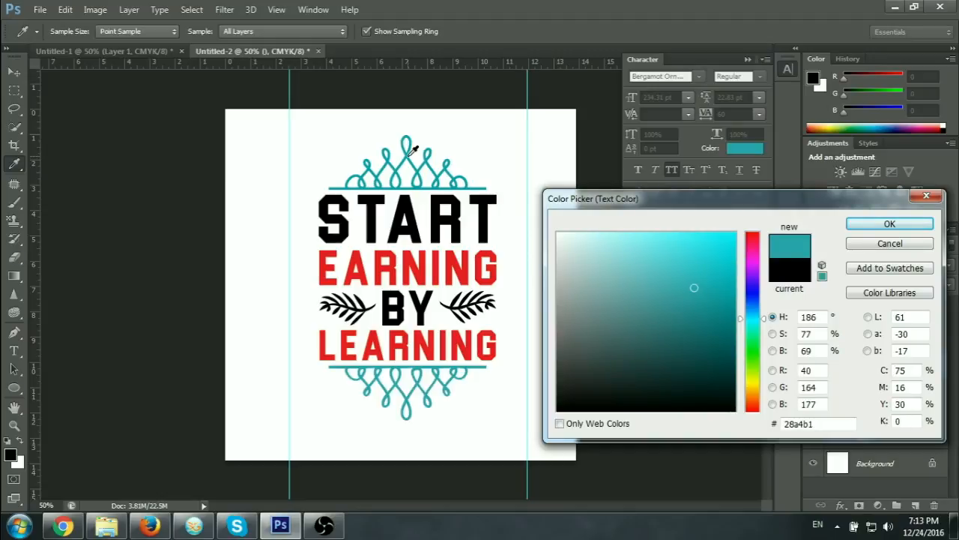
left_click(753, 268)
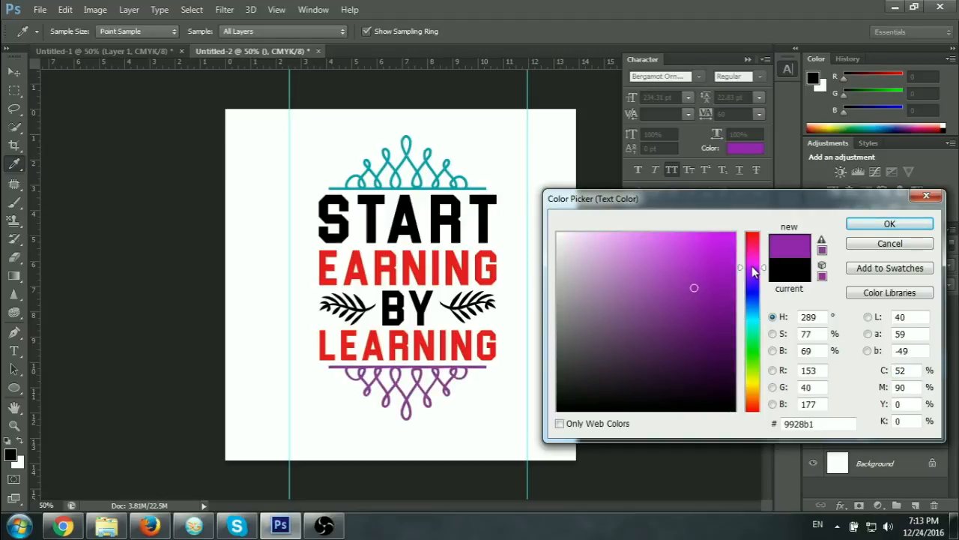
left_click(736, 233)
left_click_drag(727, 267, 754, 224)
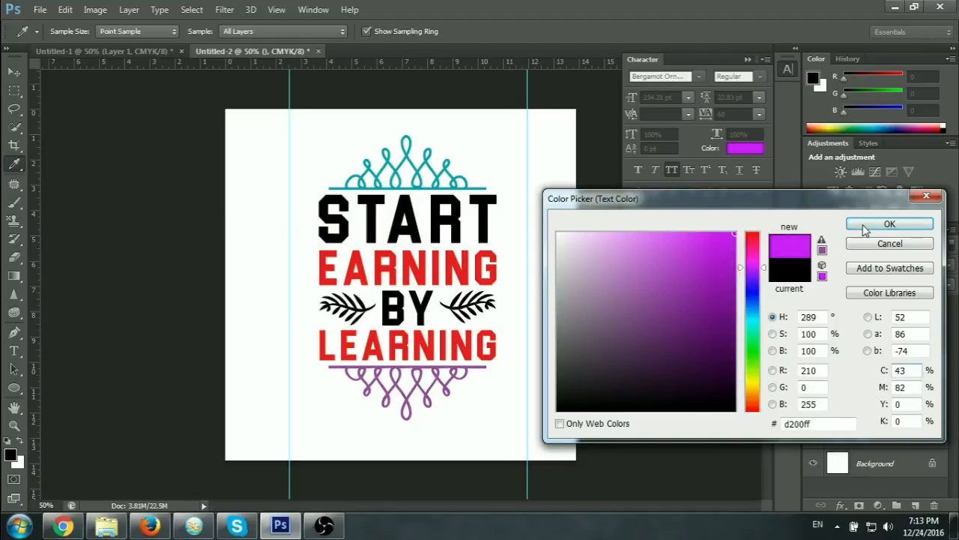
left_click_drag(766, 268, 763, 258)
left_click(761, 264)
left_click_drag(764, 267, 763, 260)
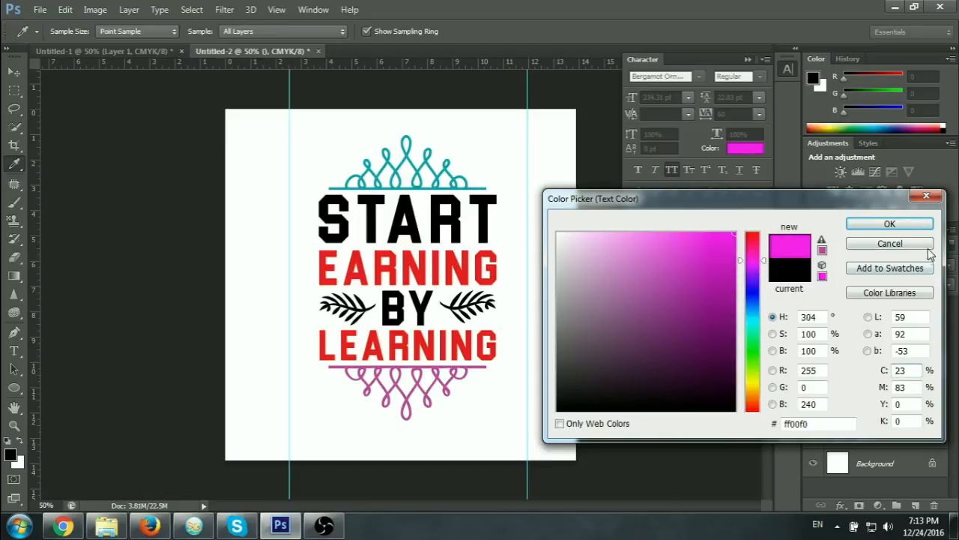
left_click(902, 228)
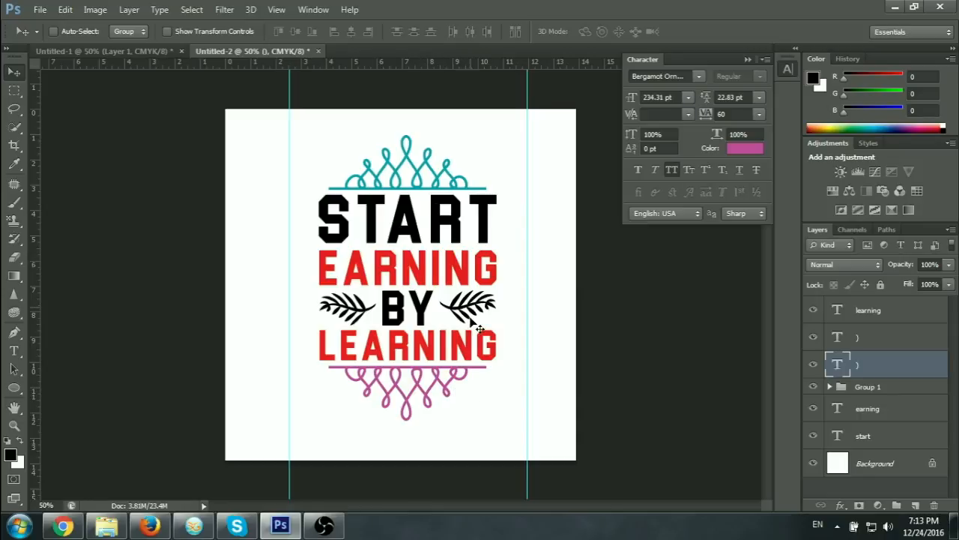
- Recolour the looped ornament below LEARNING with the teal sampled from the ornament above START
left_click(418, 172, "ctrl")
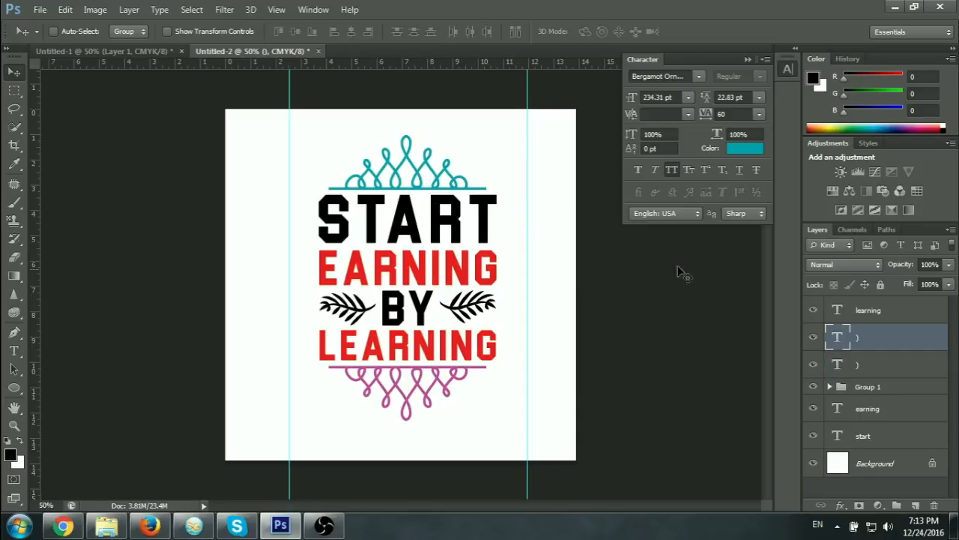
left_click(426, 401, "ctrl")
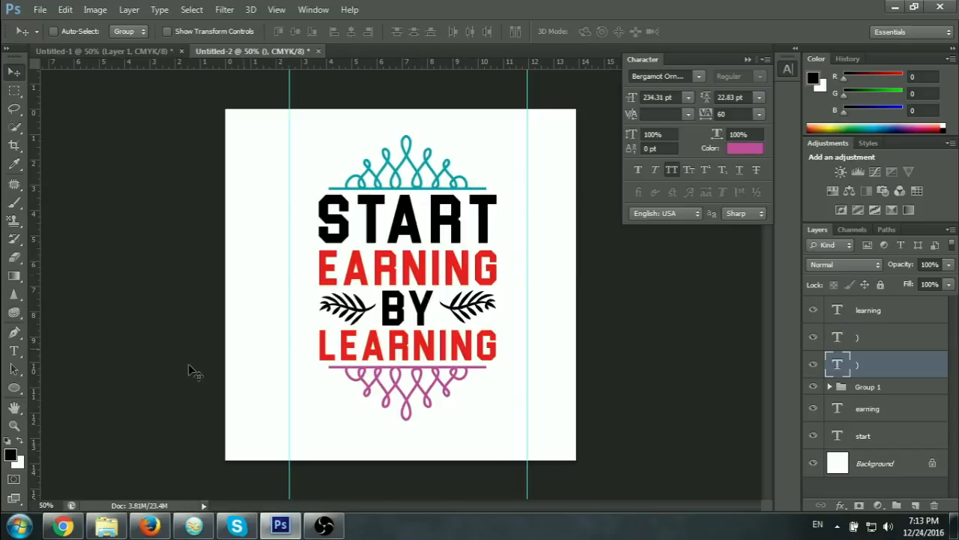
left_click(745, 148)
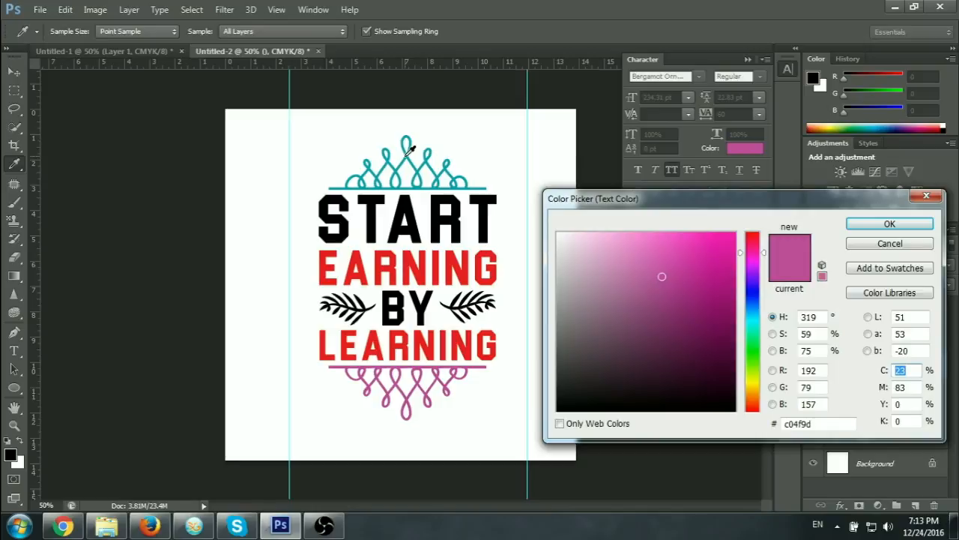
left_click(408, 152)
left_click(887, 225)
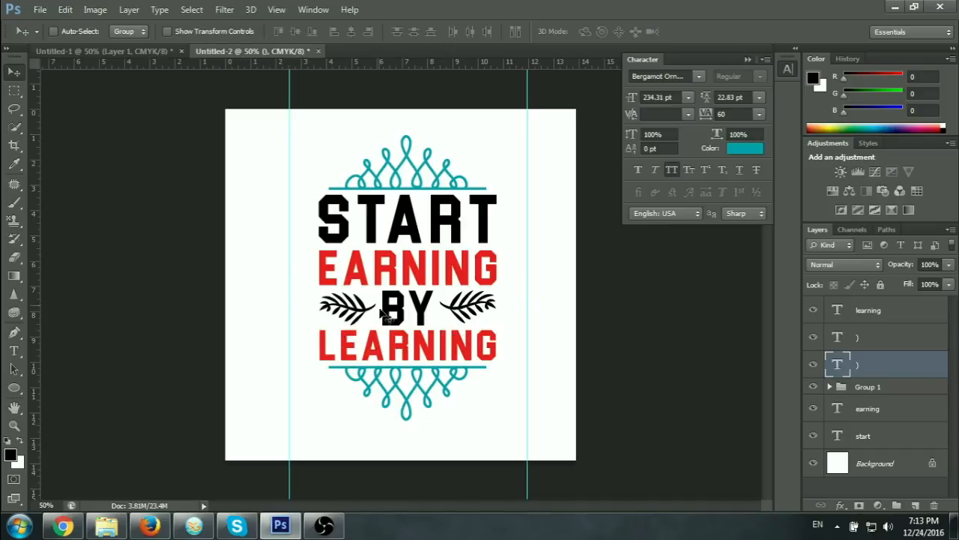
- Group all the text and ornament layers of the design and duplicate the group
left_click(874, 437)
left_click(869, 317, "shift")
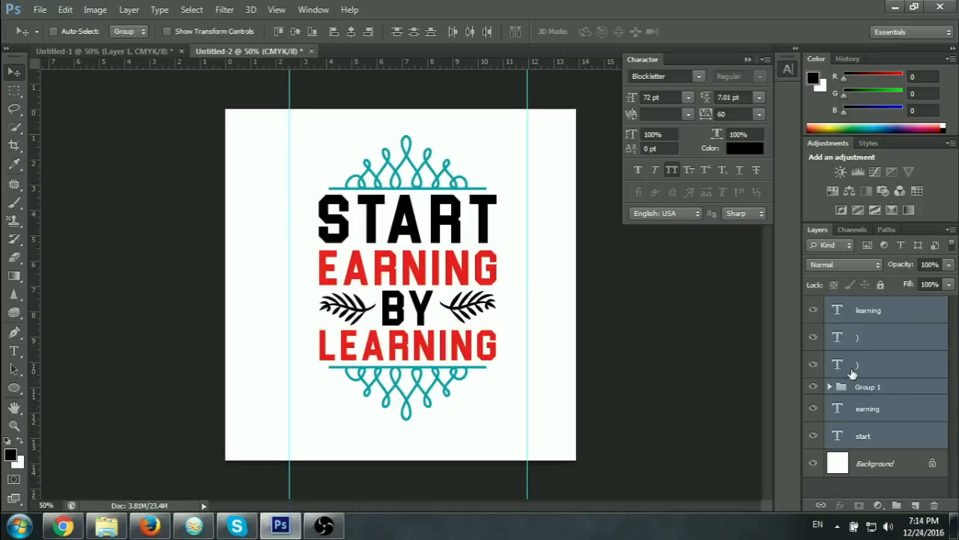
key("ctrl+g")
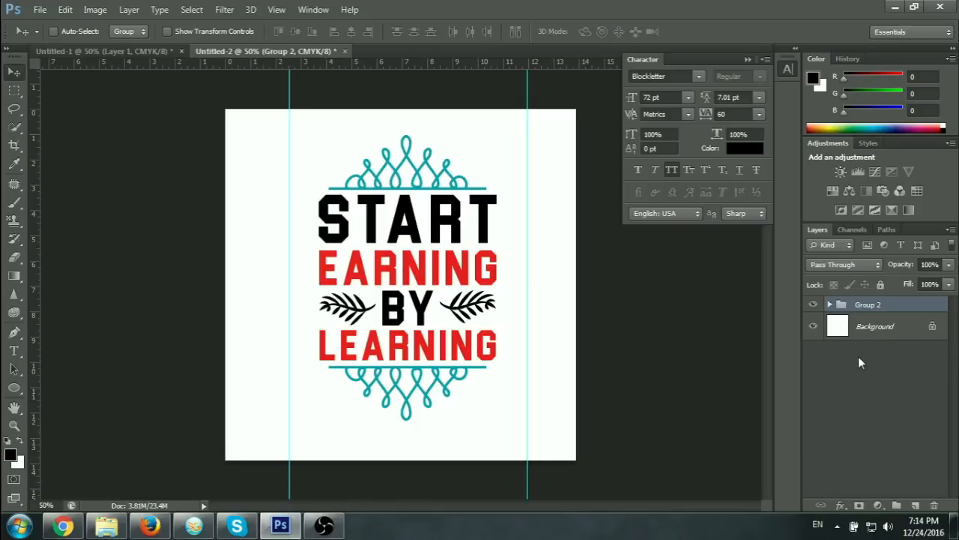
key("ctrl+j")
- Move the original Group 2 design into the left half of the canvas and scale it to about 70%
left_click(814, 320)
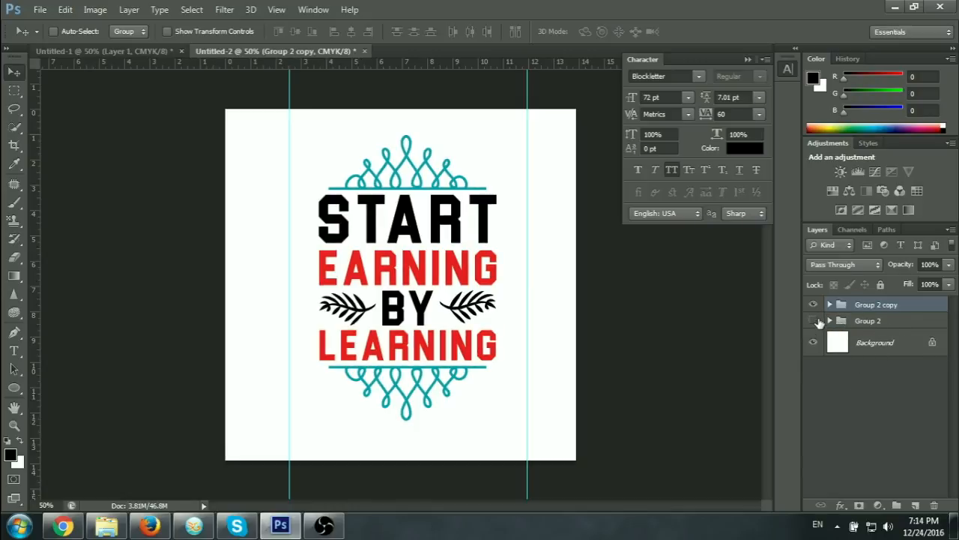
left_click(863, 321)
left_click(814, 321)
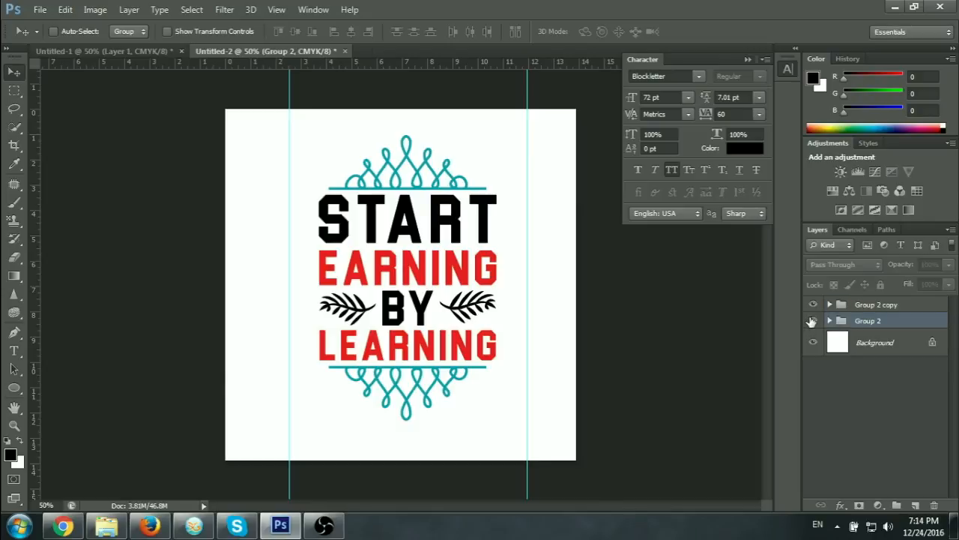
left_click_drag(373, 272, 280, 268)
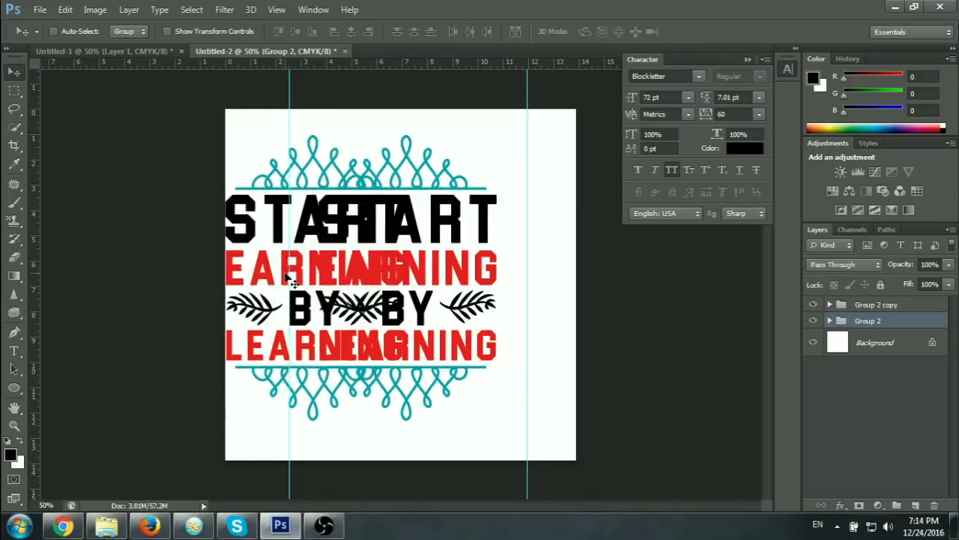
key("ctrl+t")
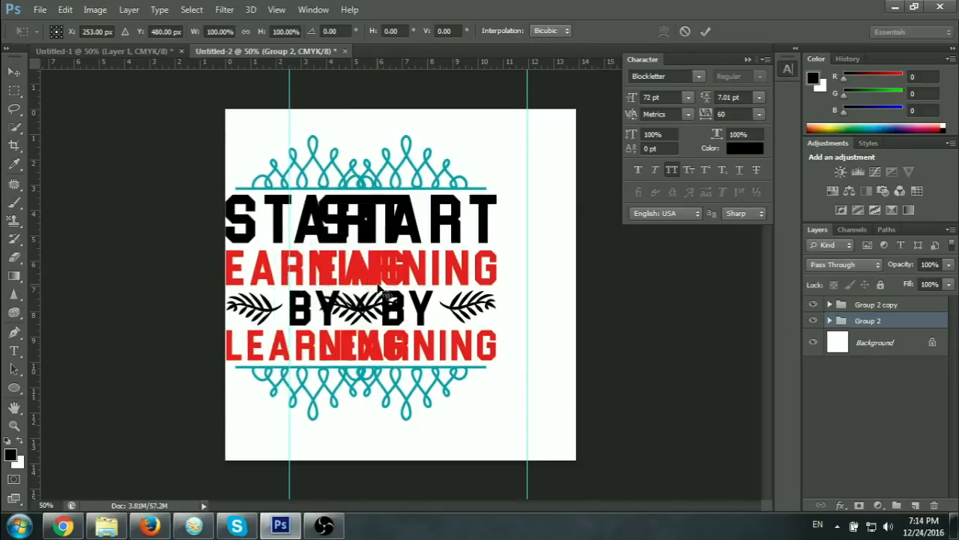
left_click_drag(403, 419, 376, 377)
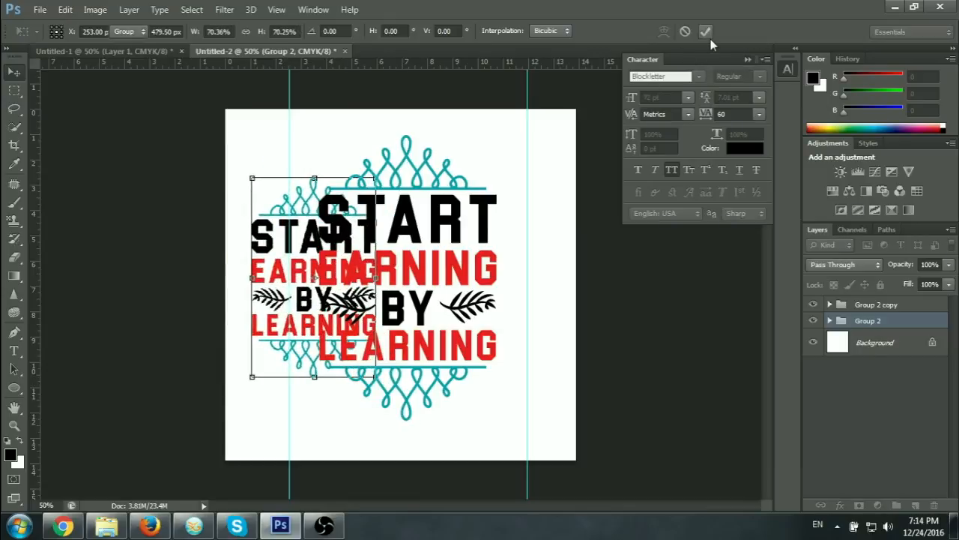
left_click(707, 33)
- Scale the Group 2 copy design to about 70% and place it beside the original in the right half of the canvas
left_click(874, 305)
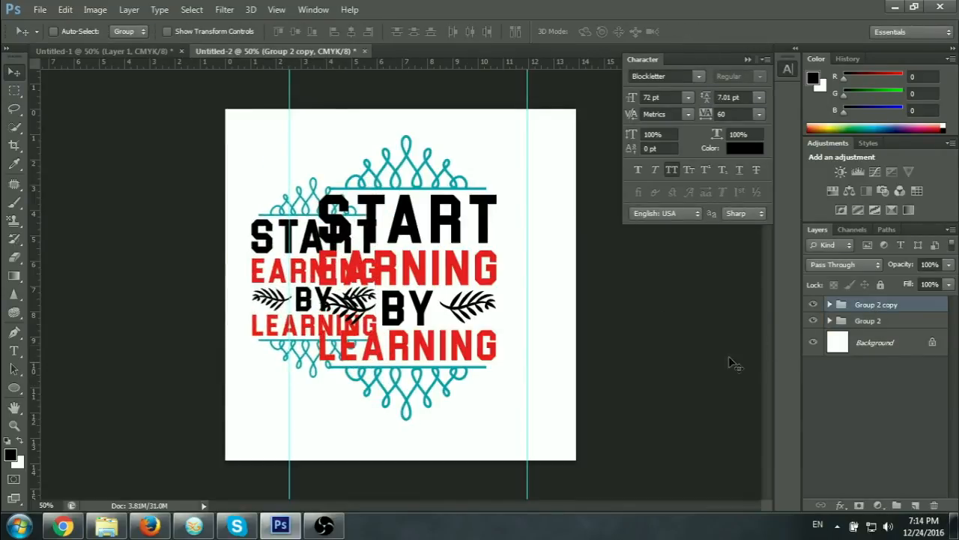
key("ctrl+t")
left_click_drag(495, 423, 475, 383)
left_click_drag(404, 279, 513, 225)
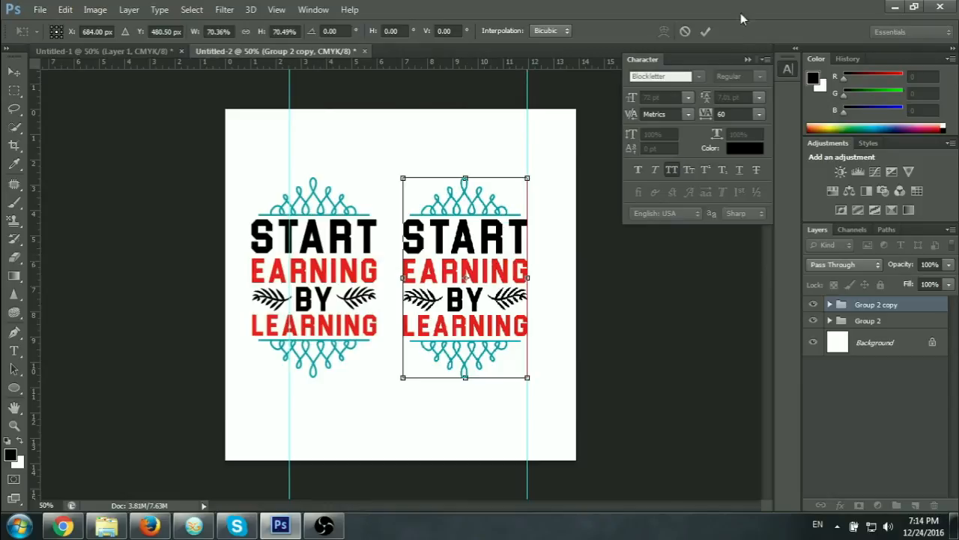
left_click(706, 32)
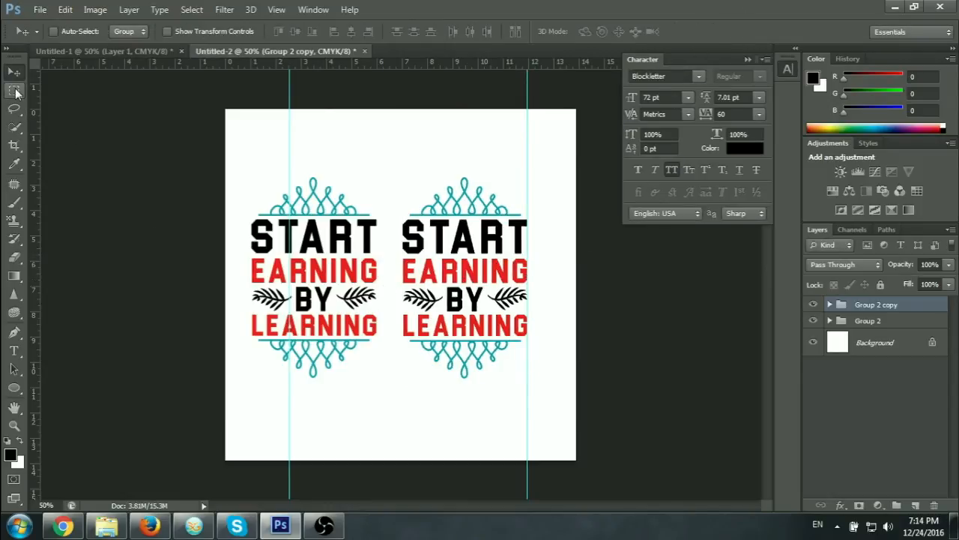
- Select a full-height rectangular area around the duplicate design, from between the two designs to the canvas's right edge
left_click(14, 90)
left_click_drag(387, 109, 584, 461)
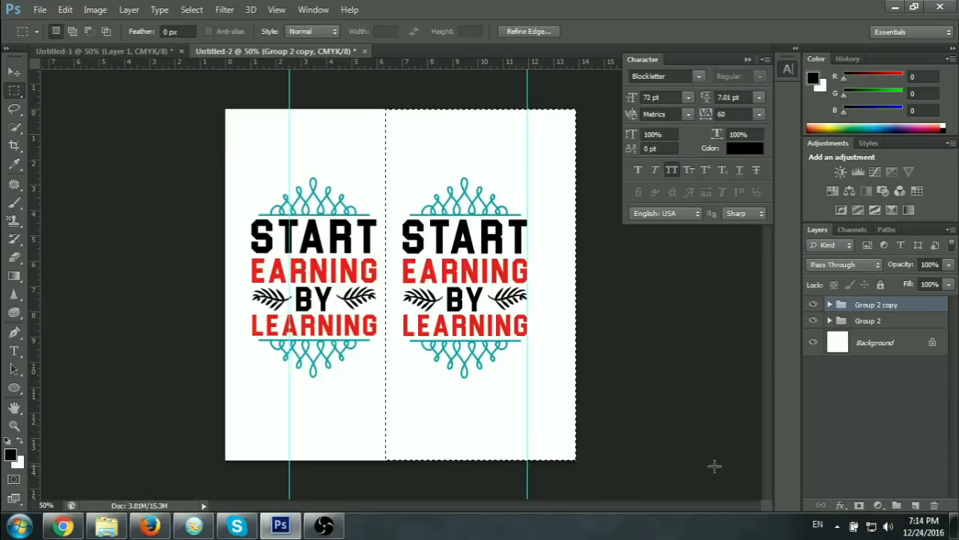
- Try to fill the selected area with the black foreground colour while Group 2 is the active layer
left_click(915, 505)
left_click_drag(875, 315, 934, 505)
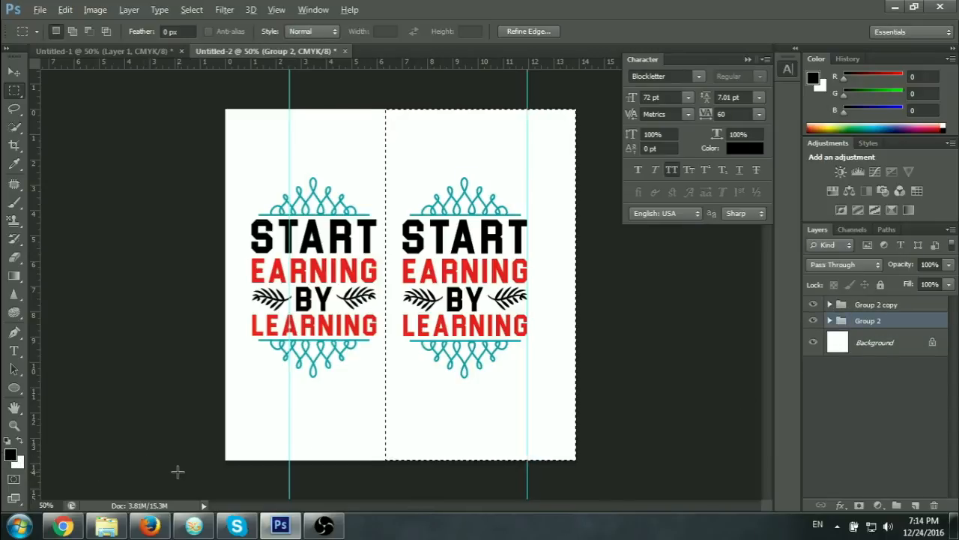
key("alt+BackSpace")
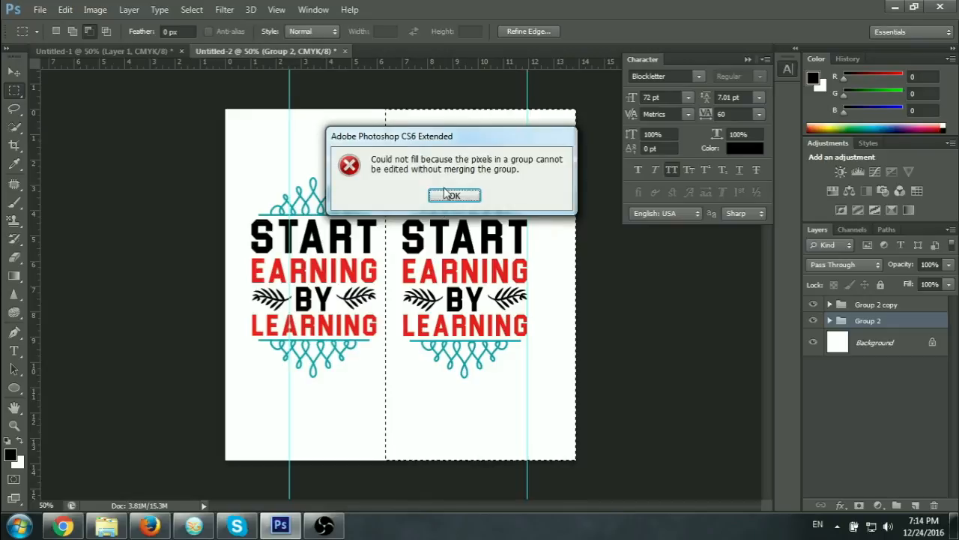
left_click(450, 195)
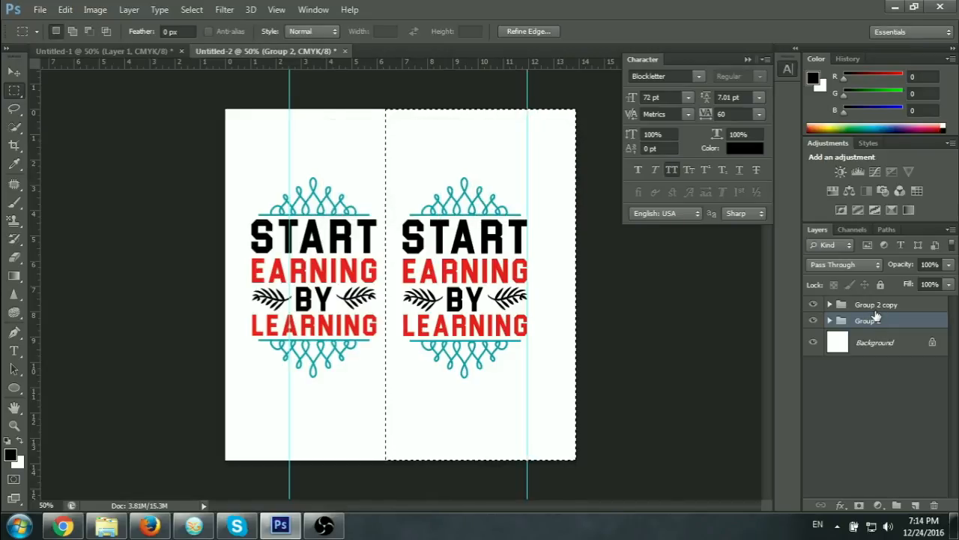
double_click(875, 309)
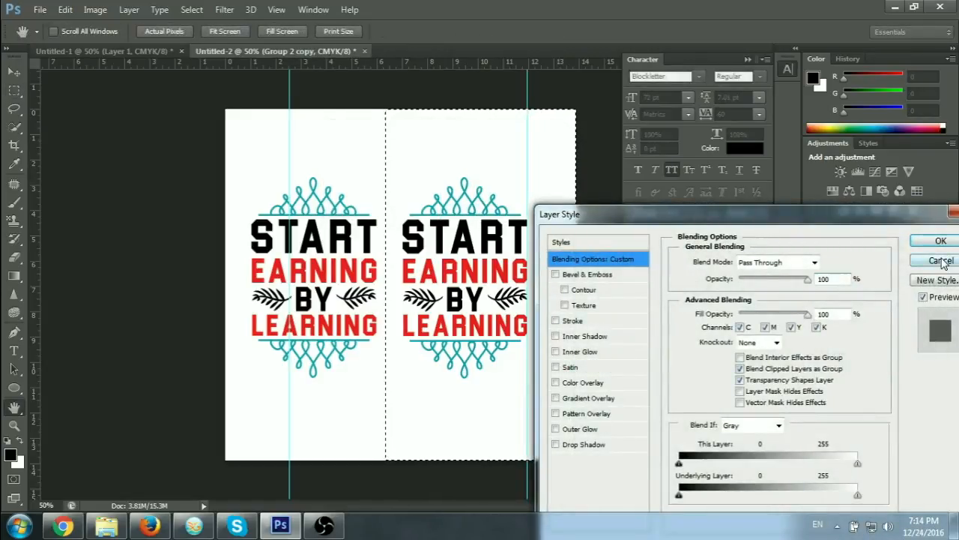
left_click(946, 261)
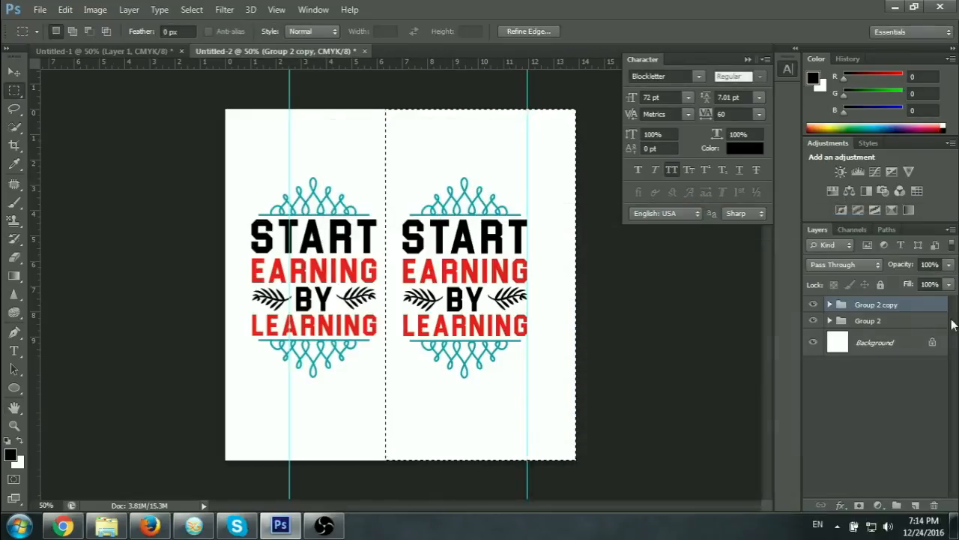
- Fill the selected area with black on a new layer and move Group 2 copy above that layer
left_click(916, 506)
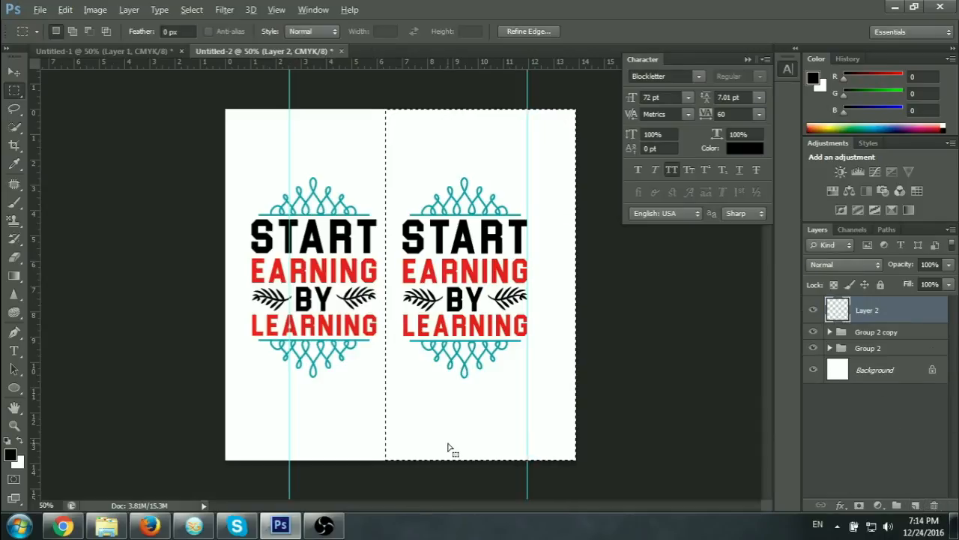
key("alt+BackSpace")
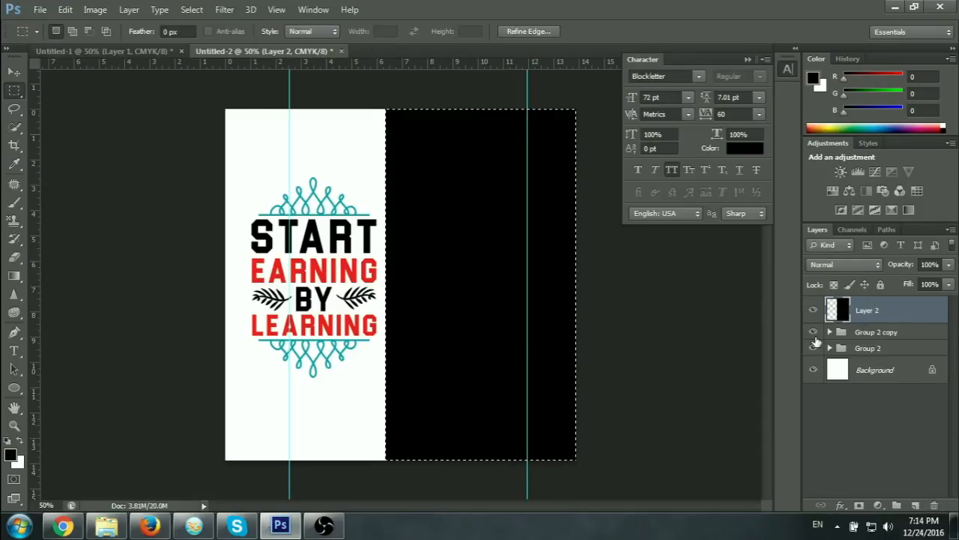
left_click(814, 348)
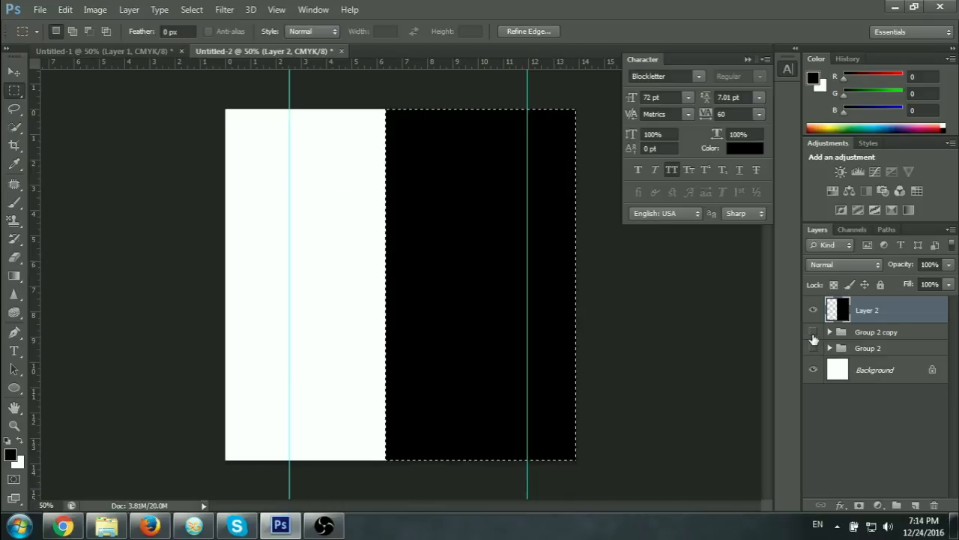
left_click(814, 350)
left_click(870, 334)
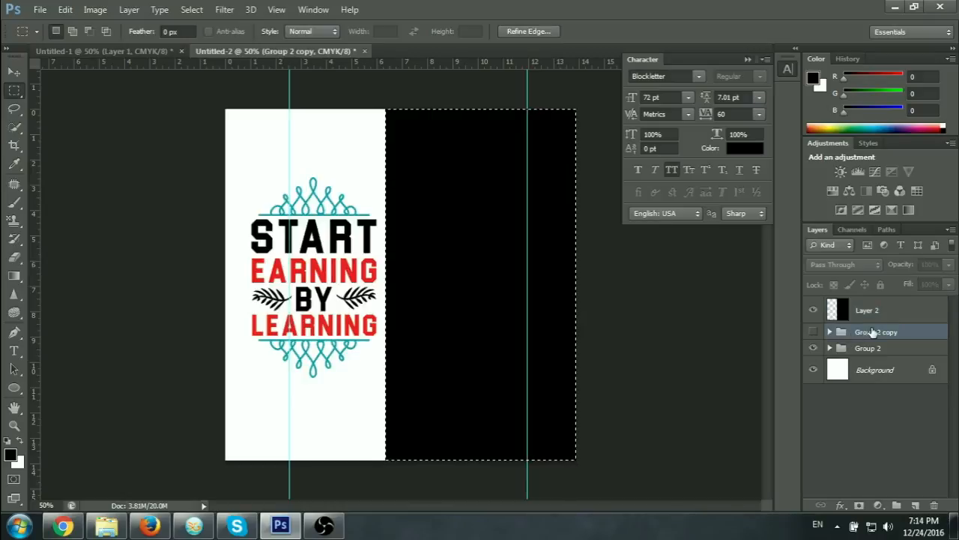
left_click(815, 333)
left_click_drag(866, 336, 860, 299)
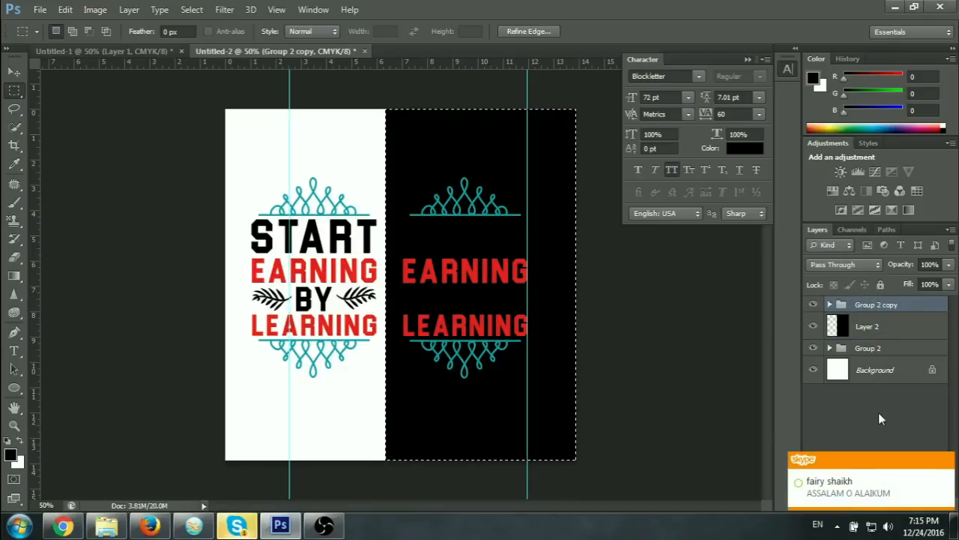
left_click(946, 460)
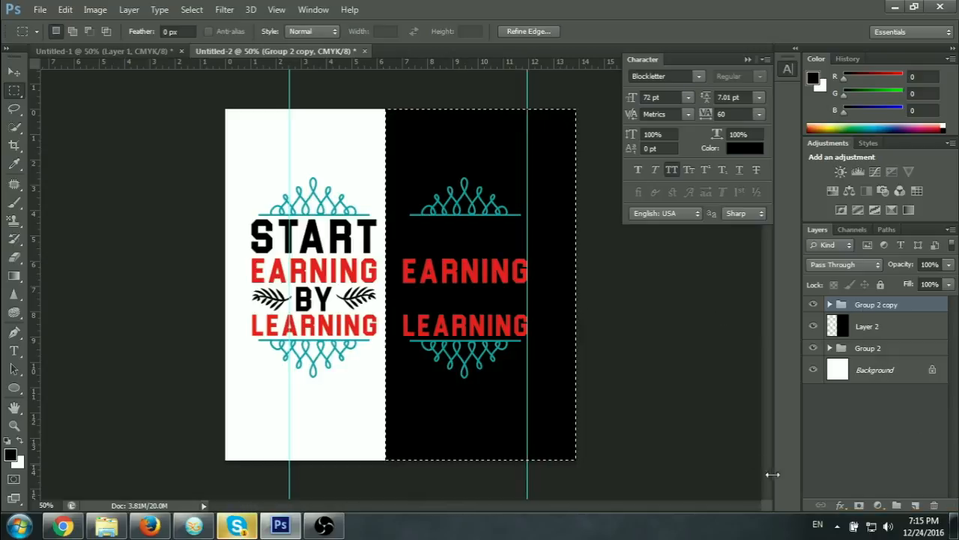
- Add a Gradient Overlay to Group 2 copy and insert a black colour stop at 23% in its gradient
left_click(840, 505)
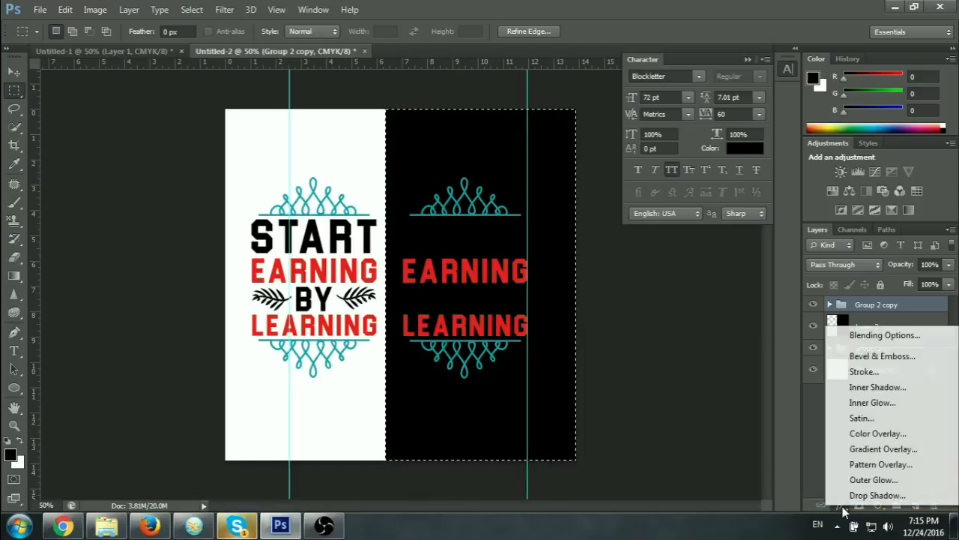
left_click(869, 448)
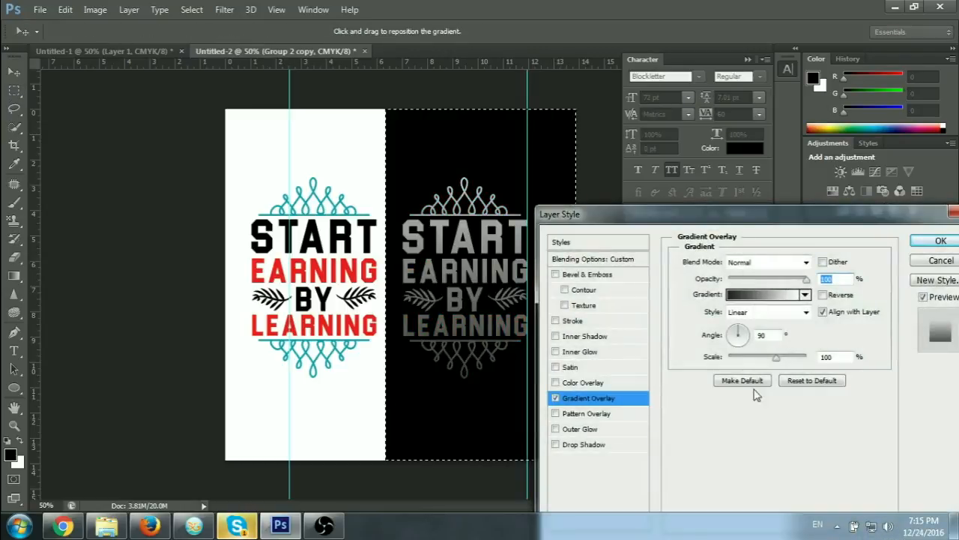
left_click_drag(671, 216, 739, 214)
left_click(830, 297)
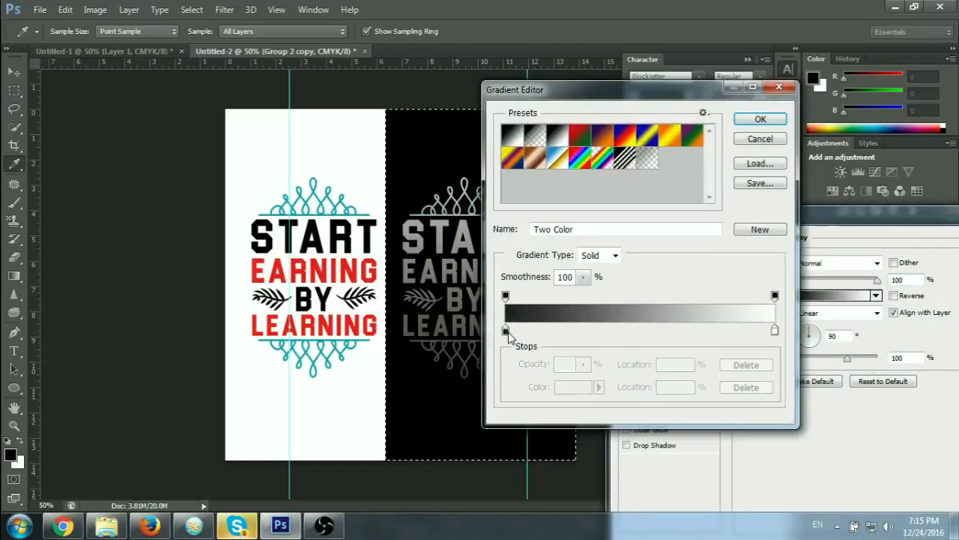
left_click(567, 331)
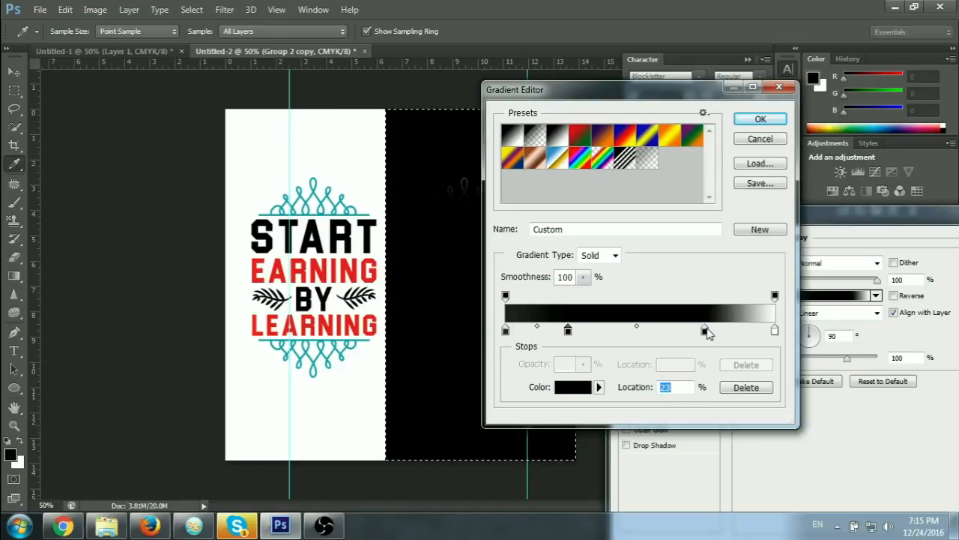
left_click_drag(704, 331, 707, 366)
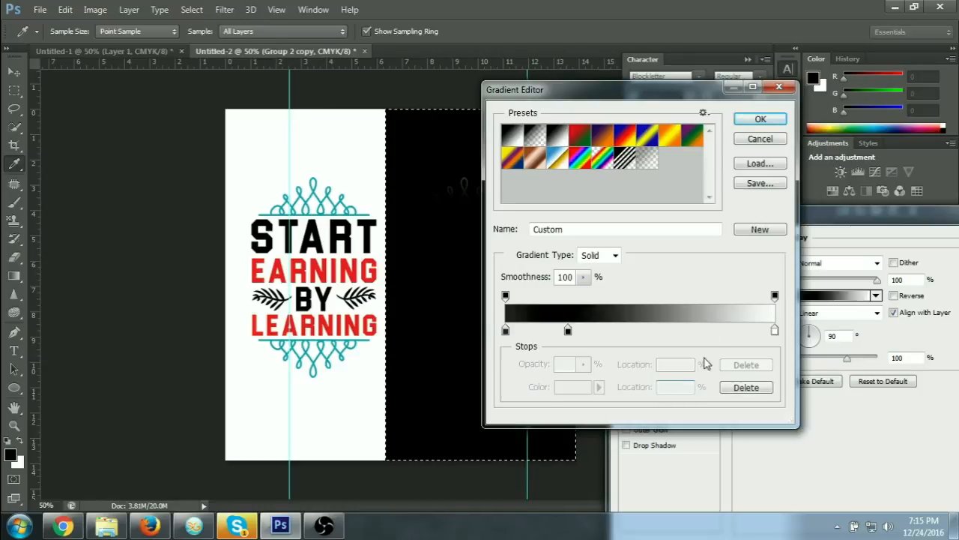
- Change the gradient's black colour stop to cyan 00ebff and accept the edited gradient
double_click(568, 331)
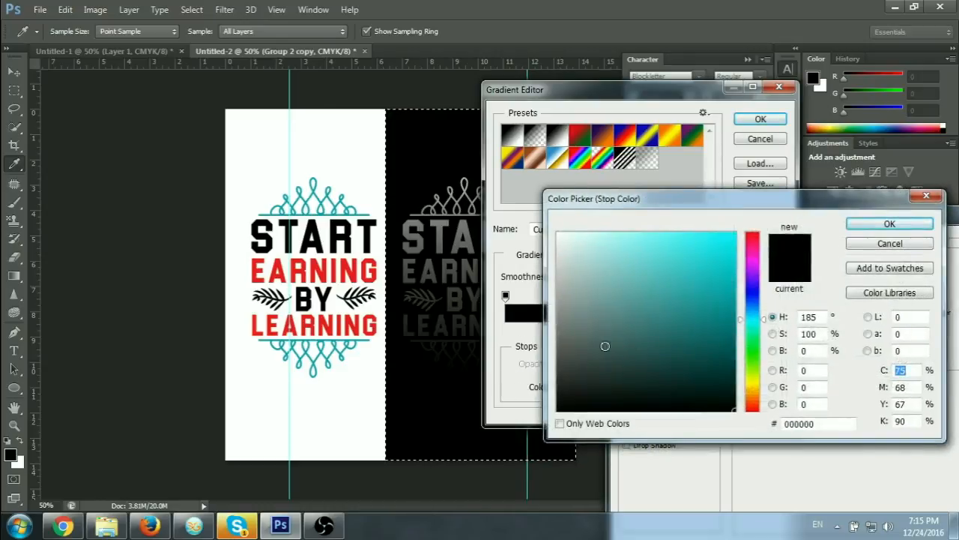
left_click_drag(606, 345, 501, 327)
mouse_move(575, 310)
left_mouse_down()
mouse_move(592, 323)
mouse_move(783, 300)
left_mouse_up()
left_click_drag(718, 321, 739, 262)
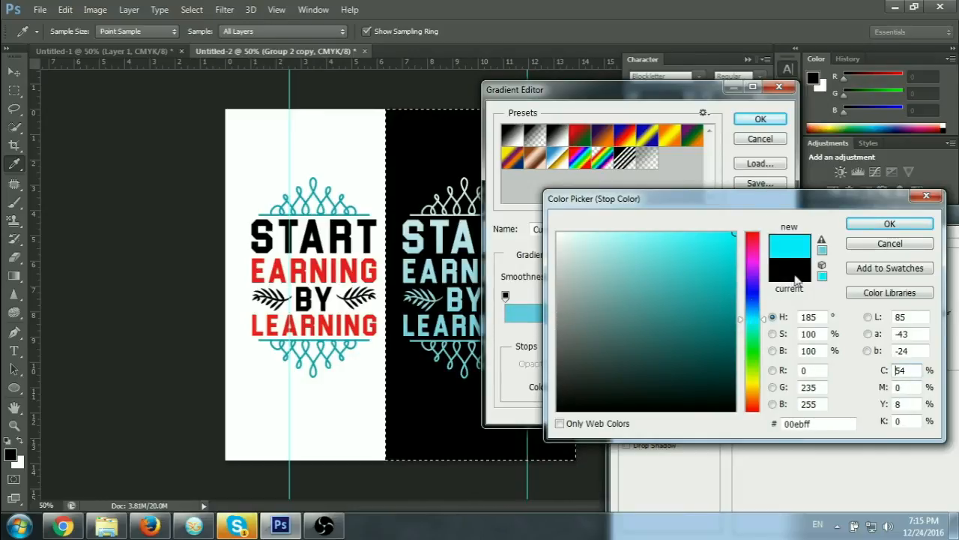
left_click(890, 223)
left_click(761, 118)
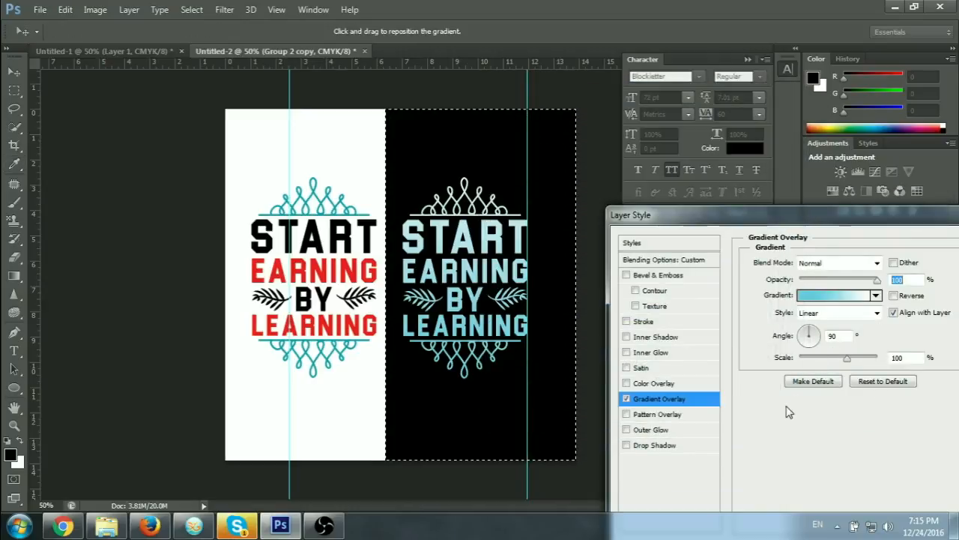
- Set the Gradient Overlay's scale to 150% and its style to Radial
left_click(877, 314)
left_click(878, 319)
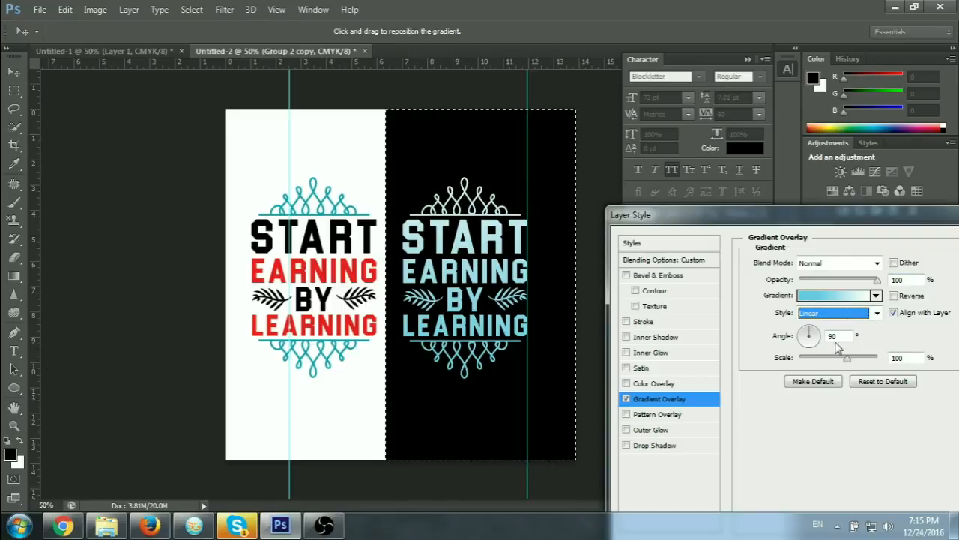
left_click_drag(850, 357, 916, 357)
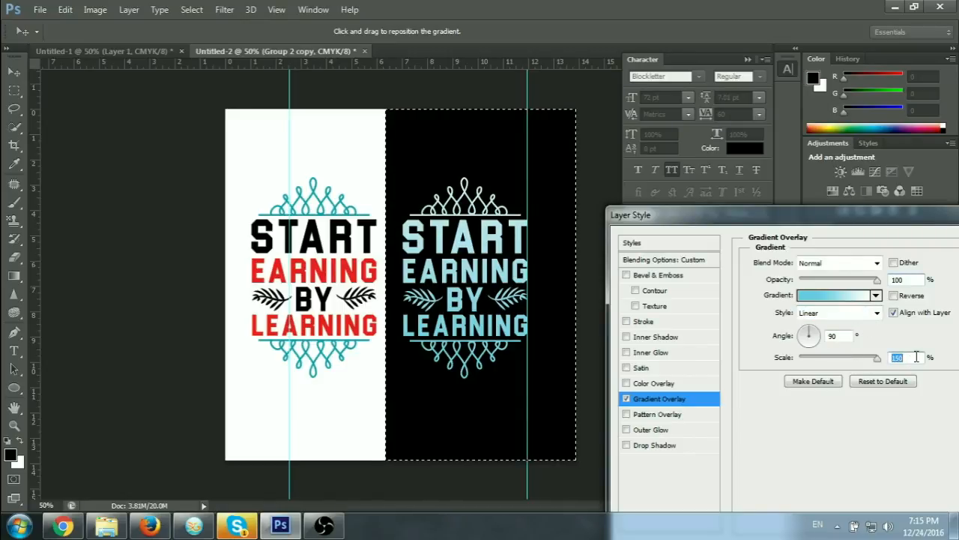
left_click(894, 296)
left_click(894, 296)
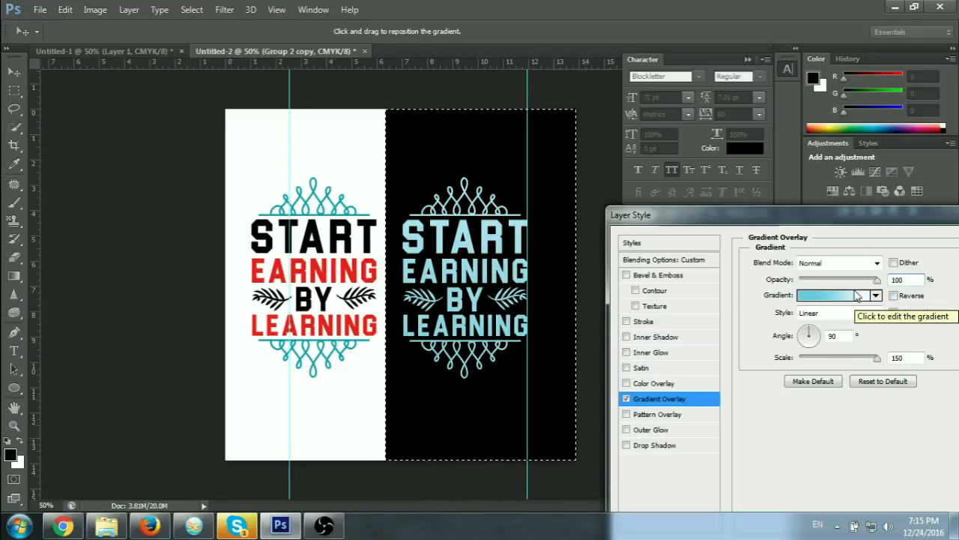
left_click(877, 313)
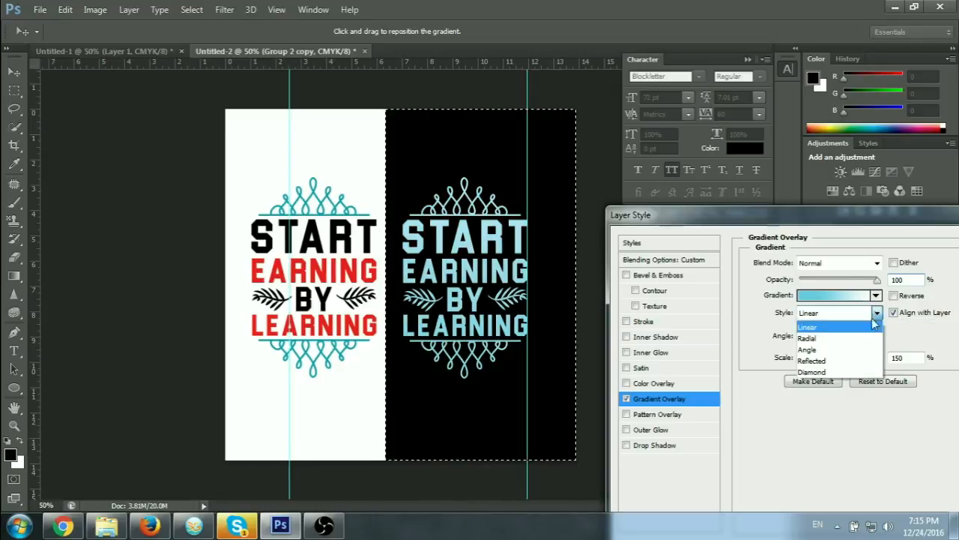
left_click(820, 340)
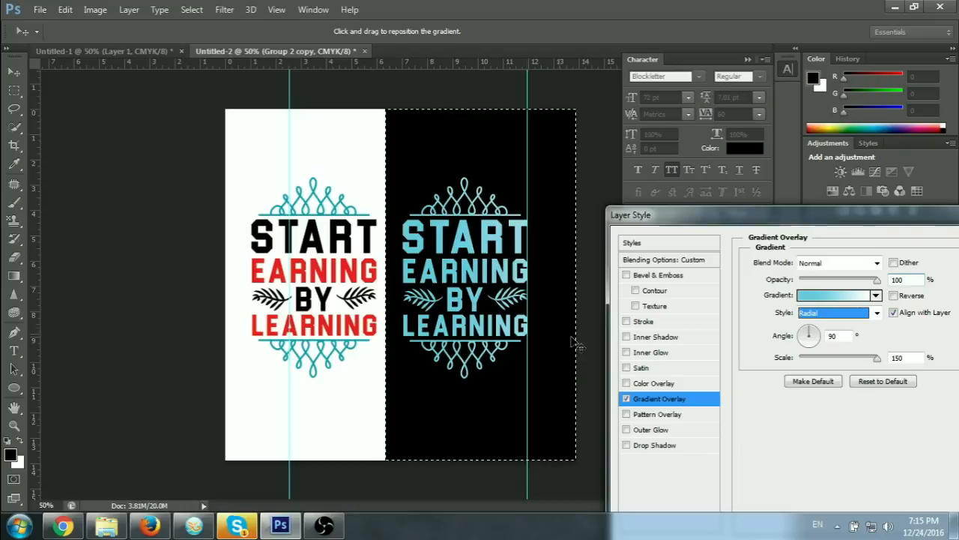
- Set the Gradient Overlay's scale to 85% and its opacity to 75%, and accept the layer style
left_click_drag(878, 361, 841, 363)
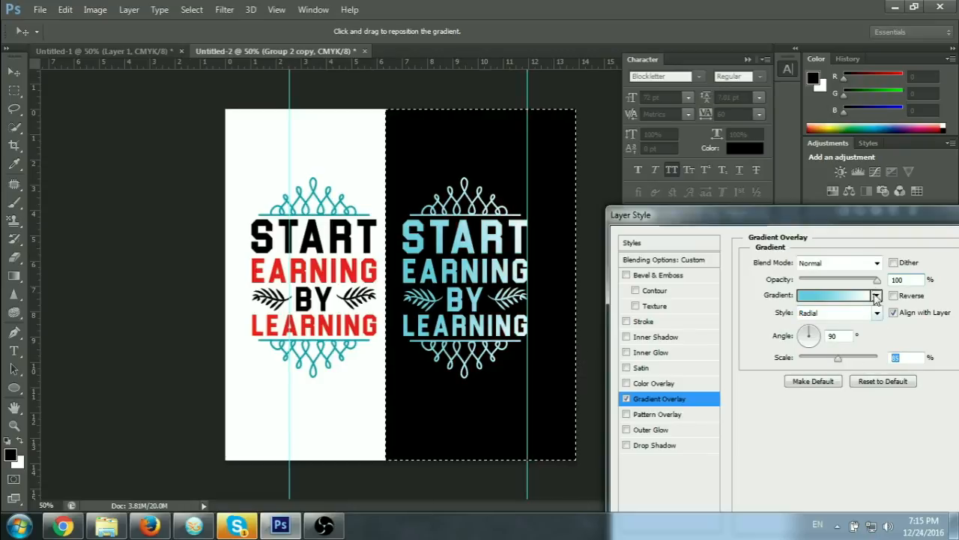
left_click_drag(877, 279, 862, 294)
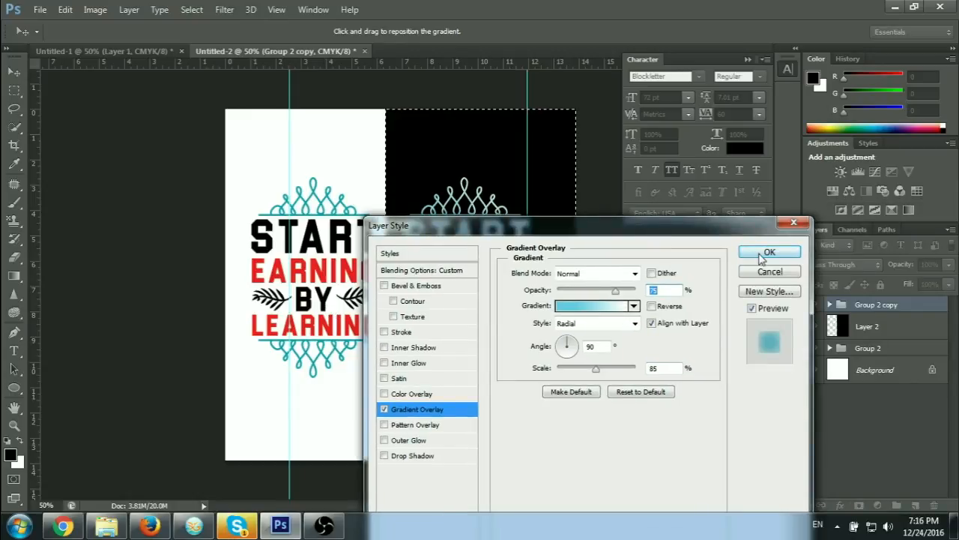
left_click(903, 251)
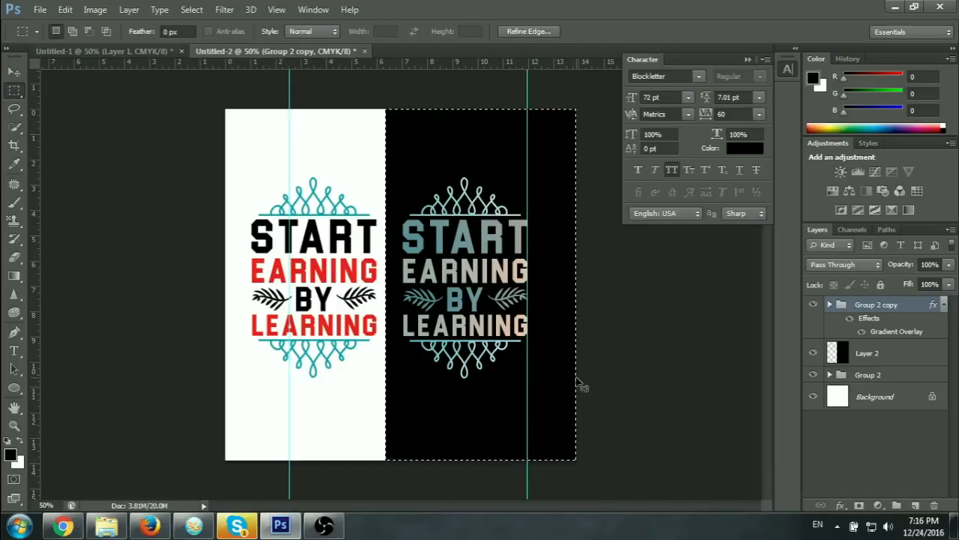
- Deselect the black area and hide the guides
left_click(540, 489)
key("ctrl+semicolon")
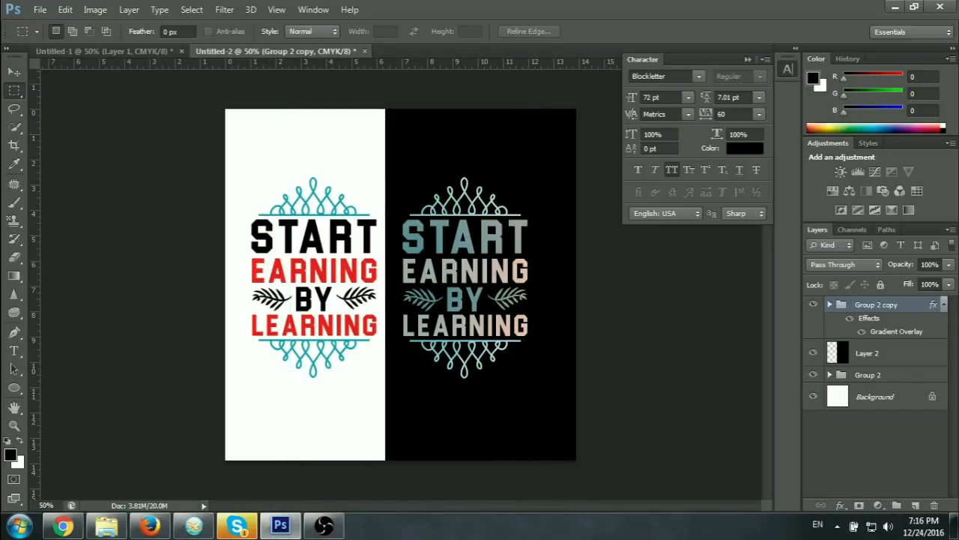
left_click(13, 71)
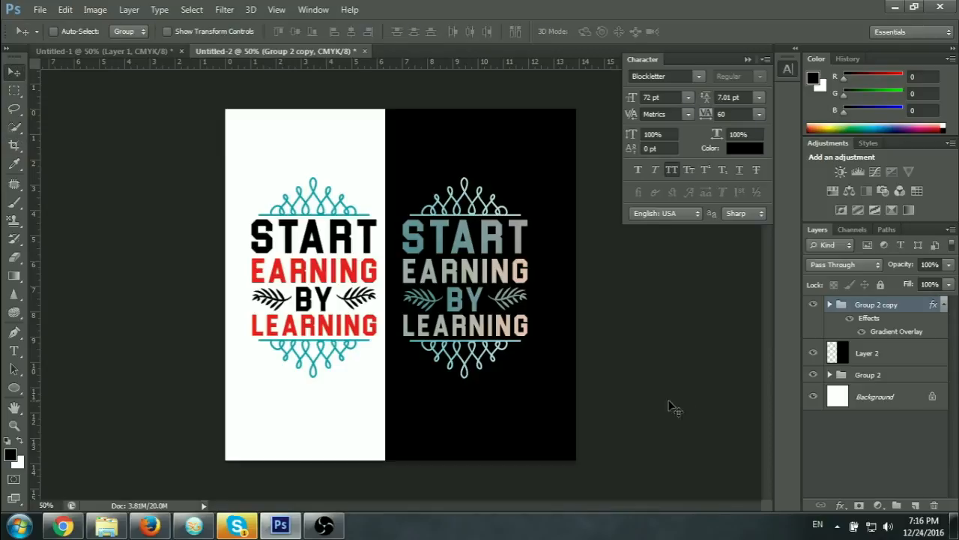
- Move Group 2 copy rightward to sit nearer the middle of the black half
left_click(868, 353)
left_click(876, 304)
left_click_drag(460, 299, 484, 298)
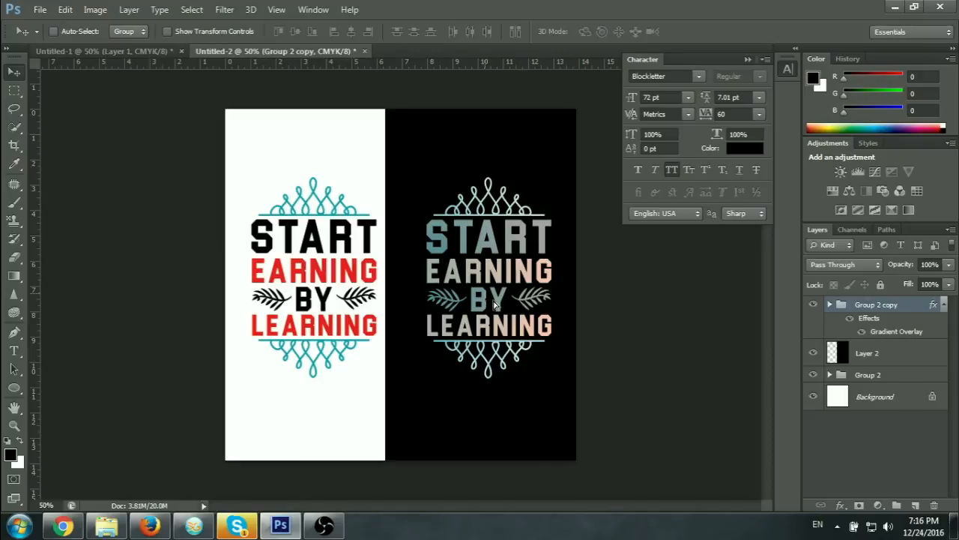
- Narrow Layer 2's black rectangle to 94.12% width by shifting its left edge inward, keeping its right edge in place
left_click(864, 363)
key("ctrl+t")
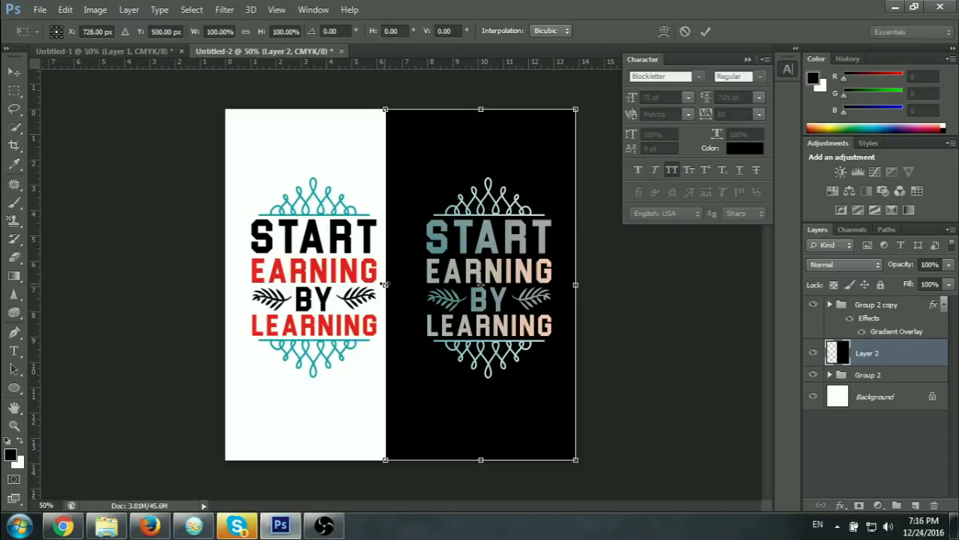
left_click_drag(389, 284, 396, 285)
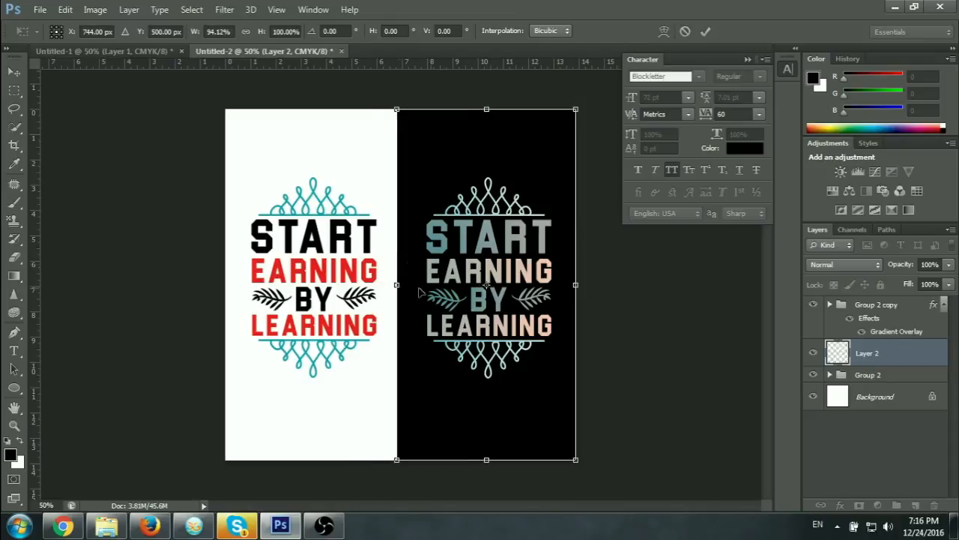
left_click(705, 31)
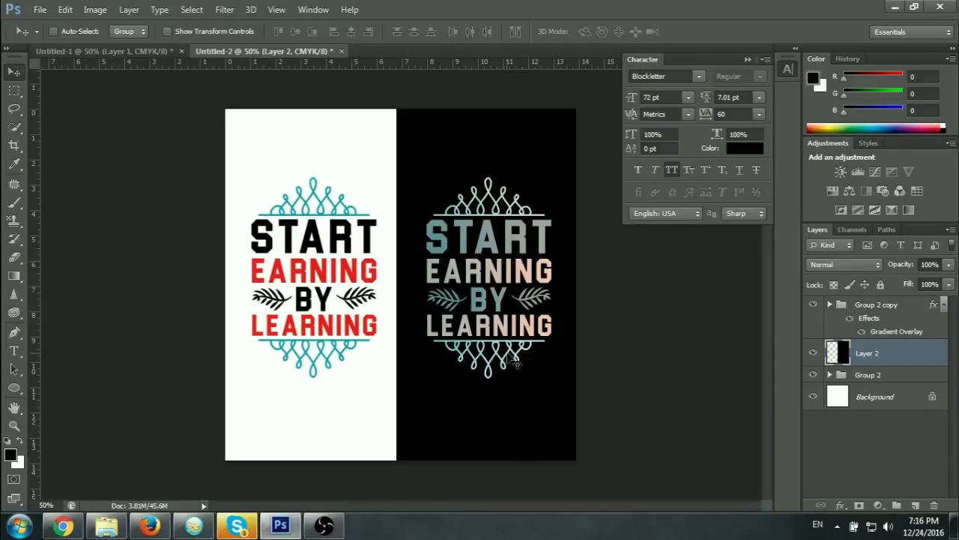
- Crop the empty space above and below the two designs, keeping the canvas's full width
left_click(14, 145)
left_click_drag(396, 110, 397, 131)
left_click_drag(401, 434, 401, 381)
left_click(706, 36)
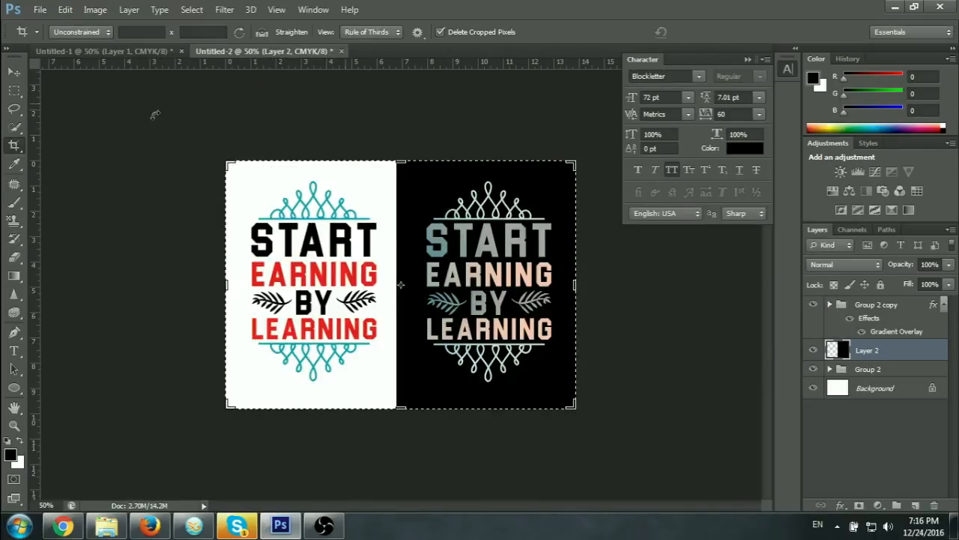
left_click(14, 72)
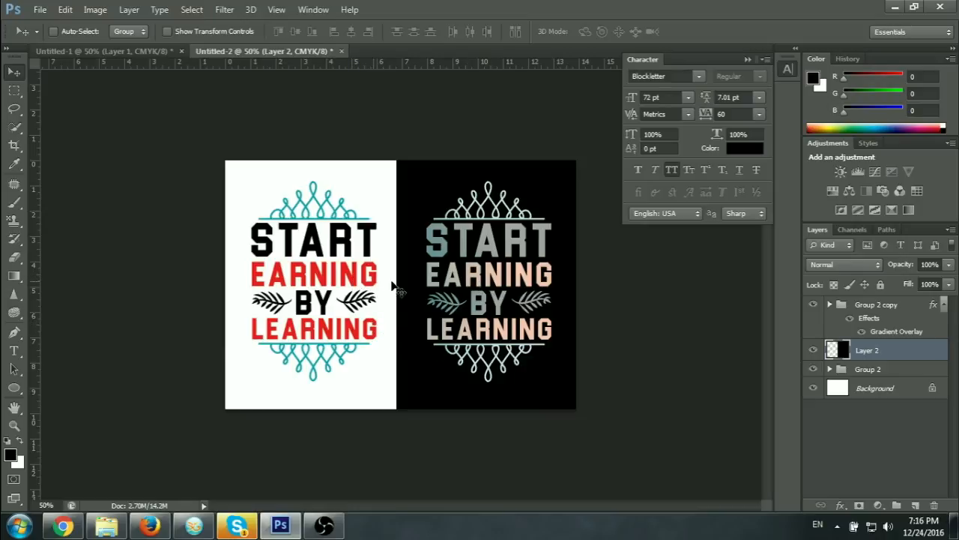
- Save a JPEG copy of the artwork to the Desktop as "design done" with the offered JPEG options
left_click(40, 9)
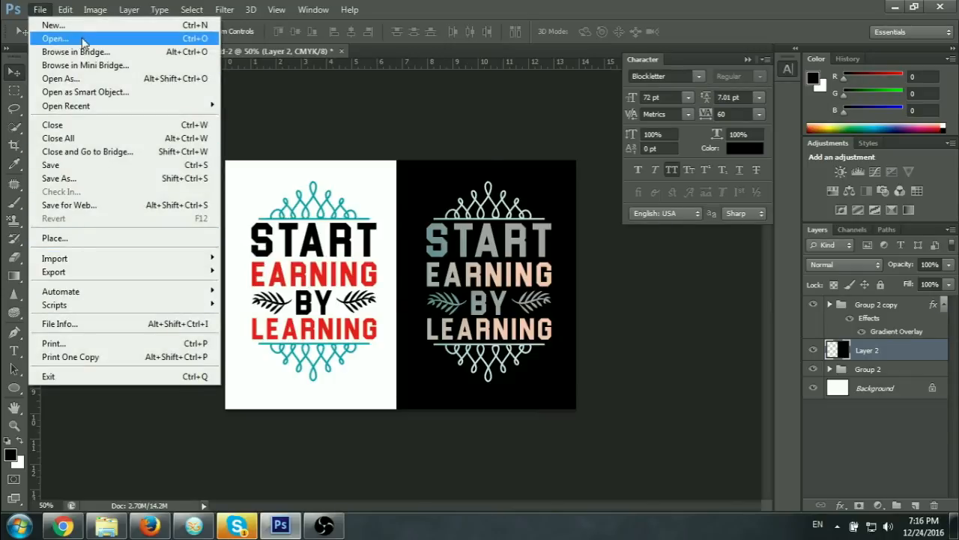
left_click(89, 178)
left_click(766, 339)
scroll(765, 341, "up", 2)
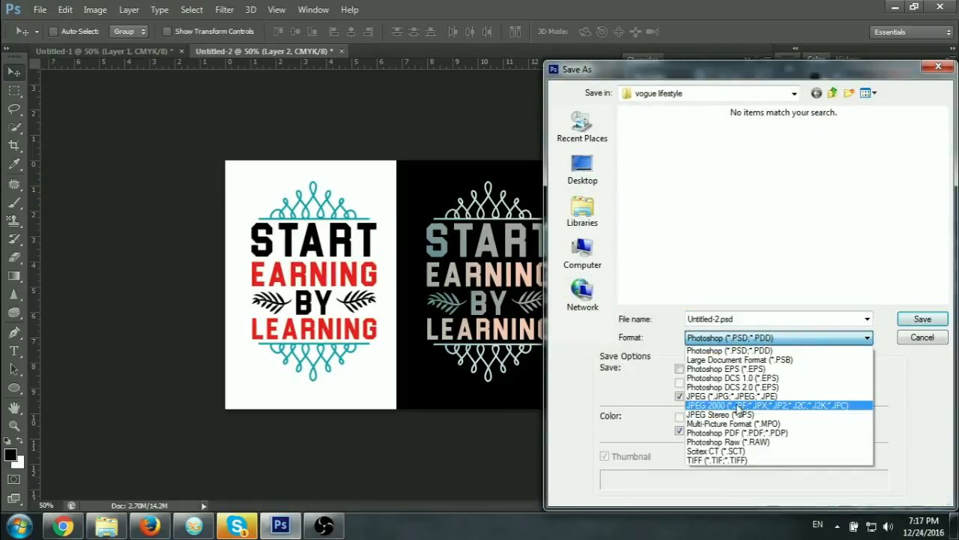
left_click(724, 395)
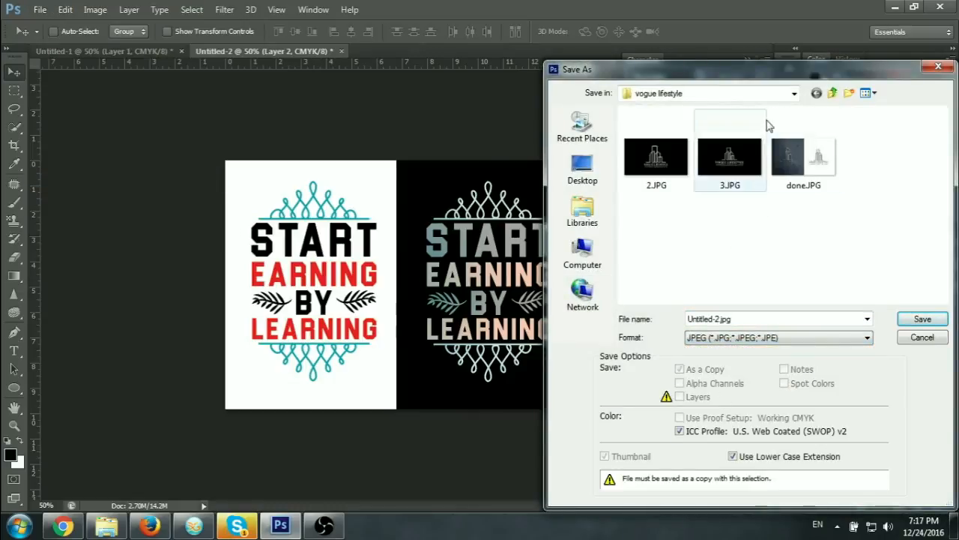
left_click(584, 188)
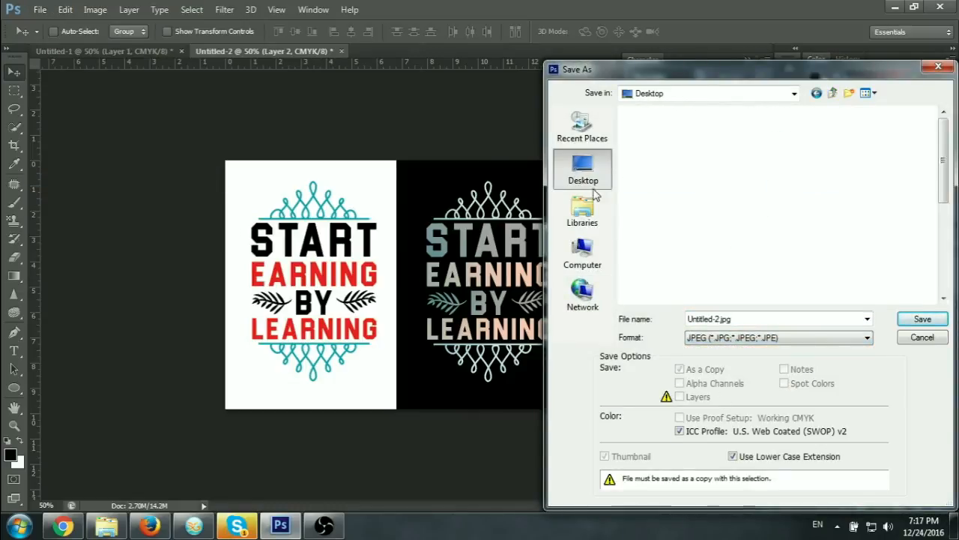
left_click(765, 318)
type("desogn")
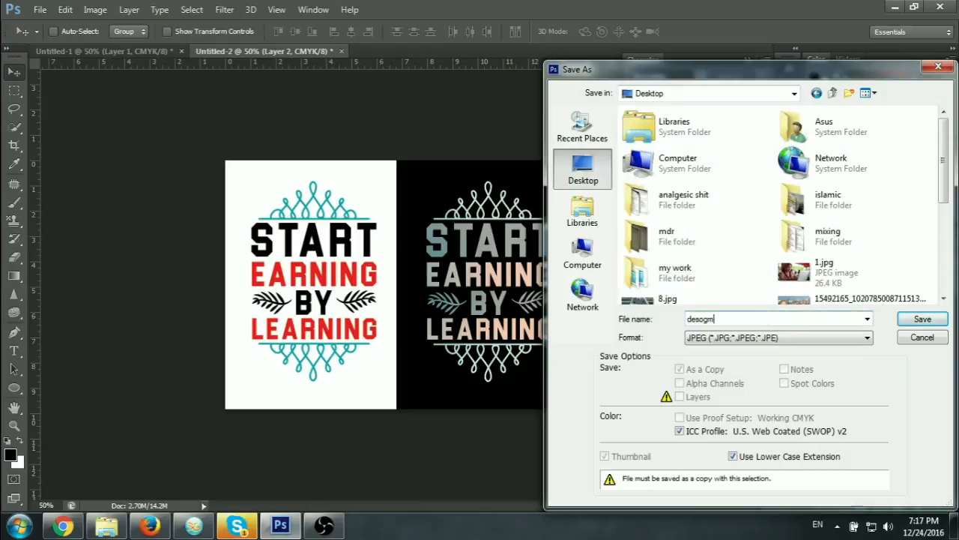
type(" done")
key("Return")
key("Return")
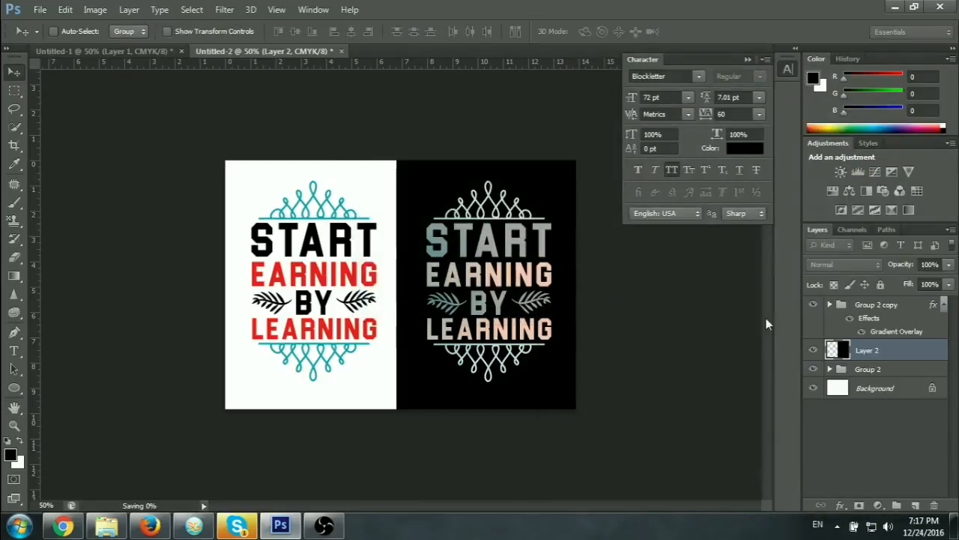
- Inspect the exported design done.jpg from the desktop in the photo viewer, close it and return to Photoshop
left_click(896, 7)
left_click(893, 7)
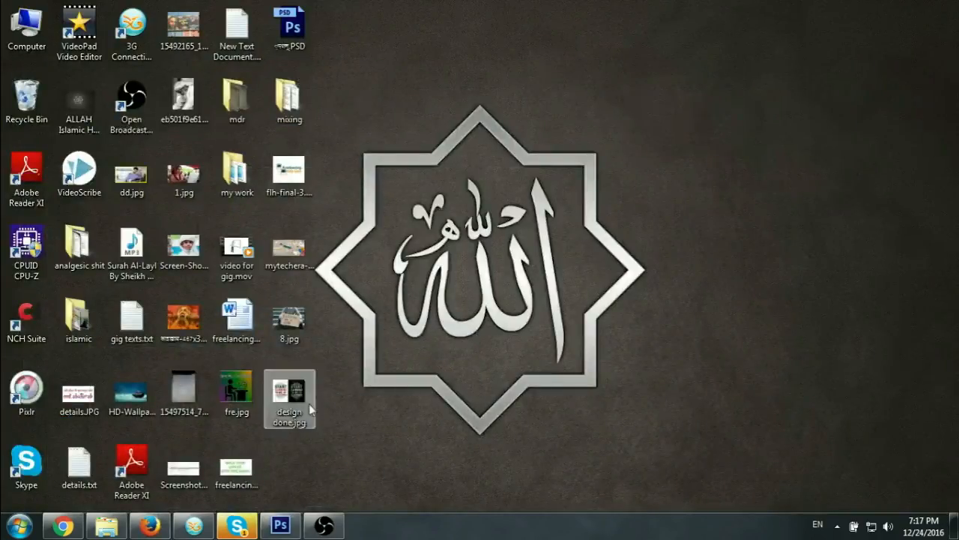
double_click(287, 404)
scroll(550, 392, "up", 2)
scroll(551, 392, "down", 3)
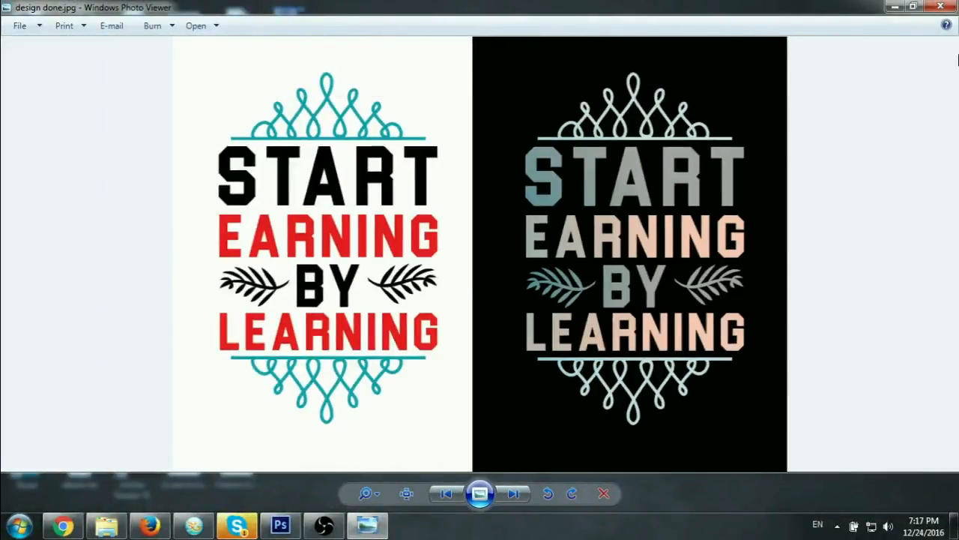
left_click(940, 6)
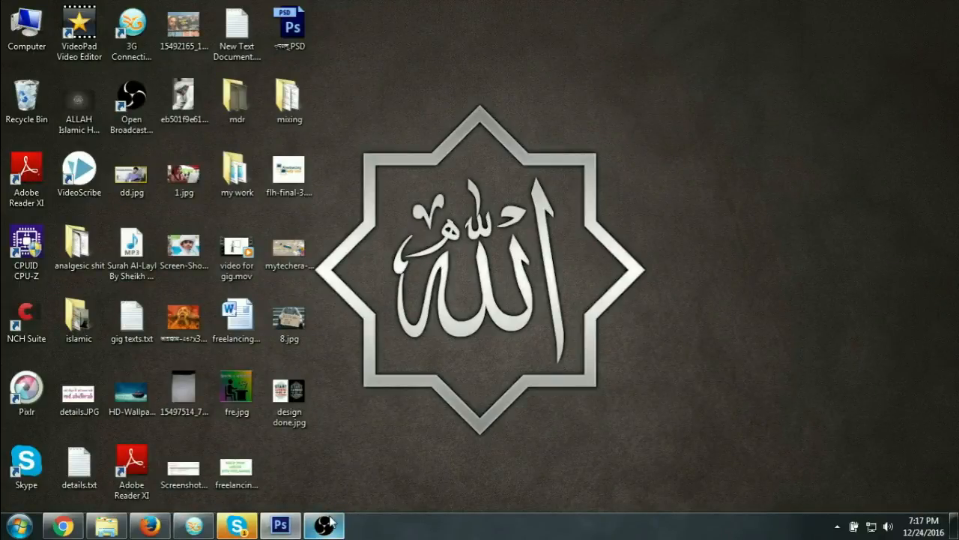
left_click(280, 525)
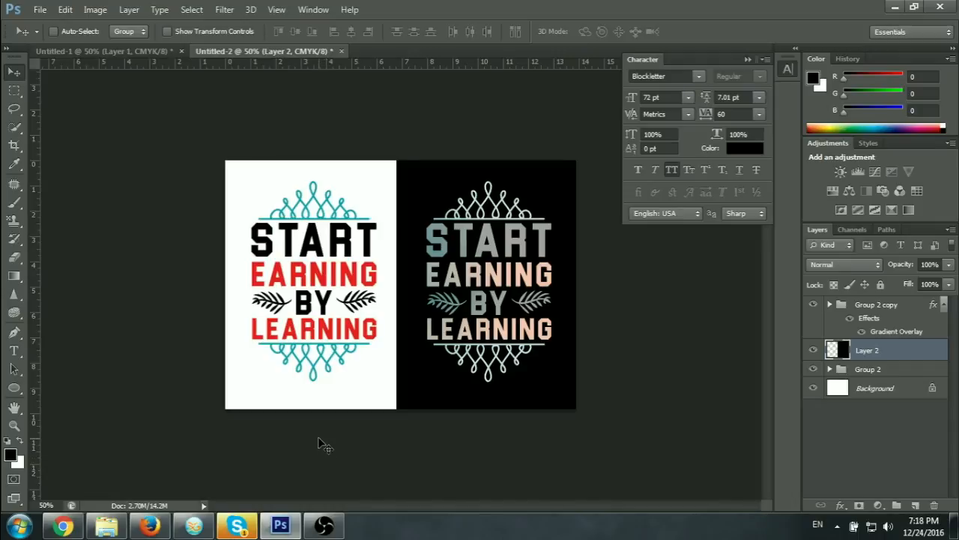
- Switch to Firefox and open the subscribed Start Earning By Learning channel on YouTube in a new tab
mouse_move(66, 527)
left_click(151, 527)
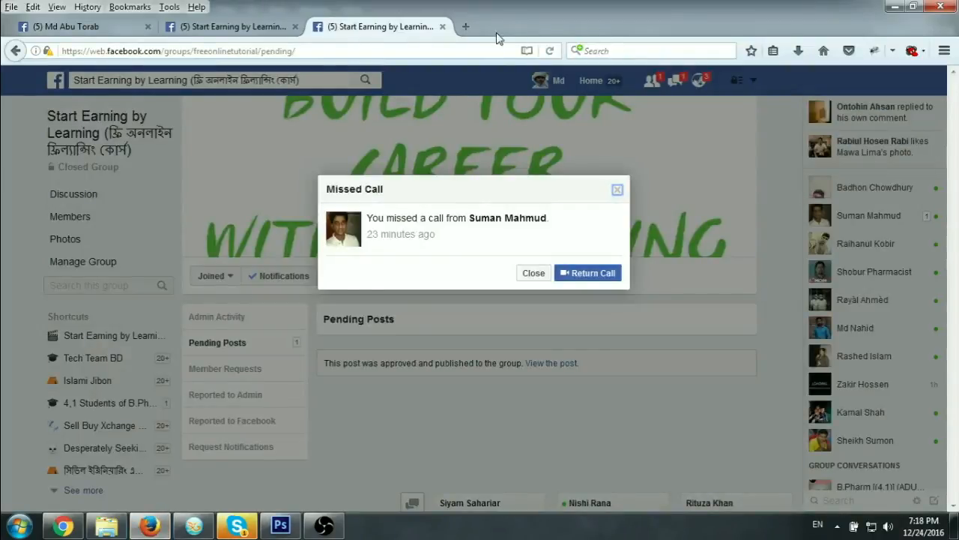
left_click(466, 27)
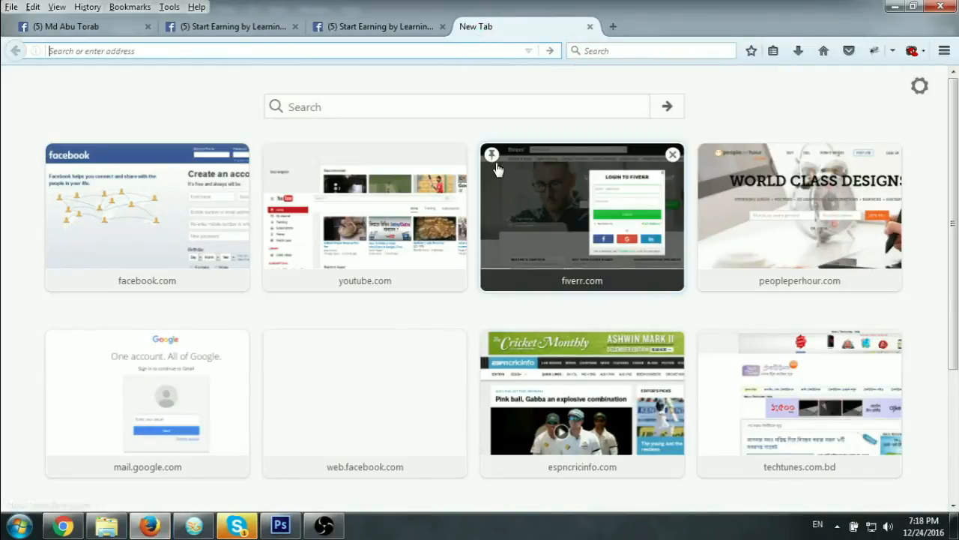
left_click(311, 202)
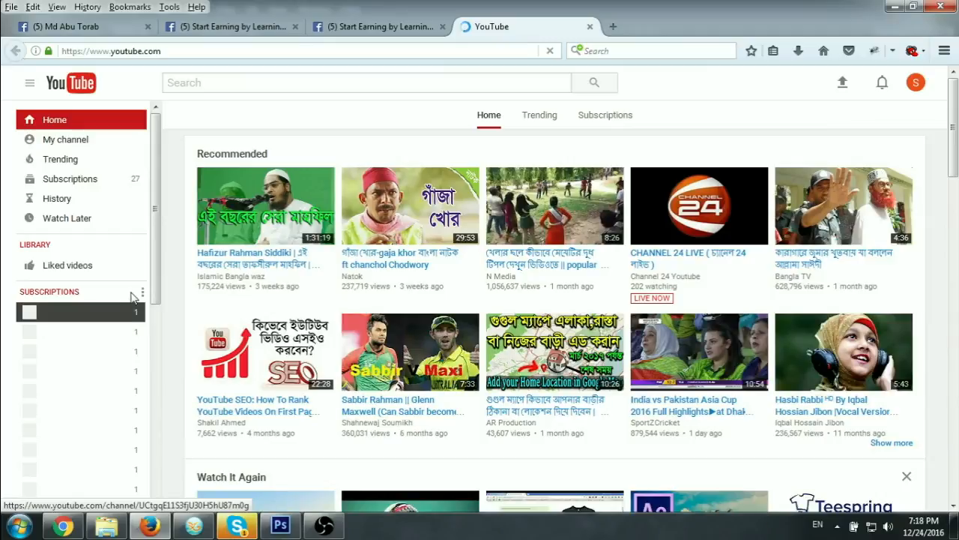
scroll(120, 337, "down", 5)
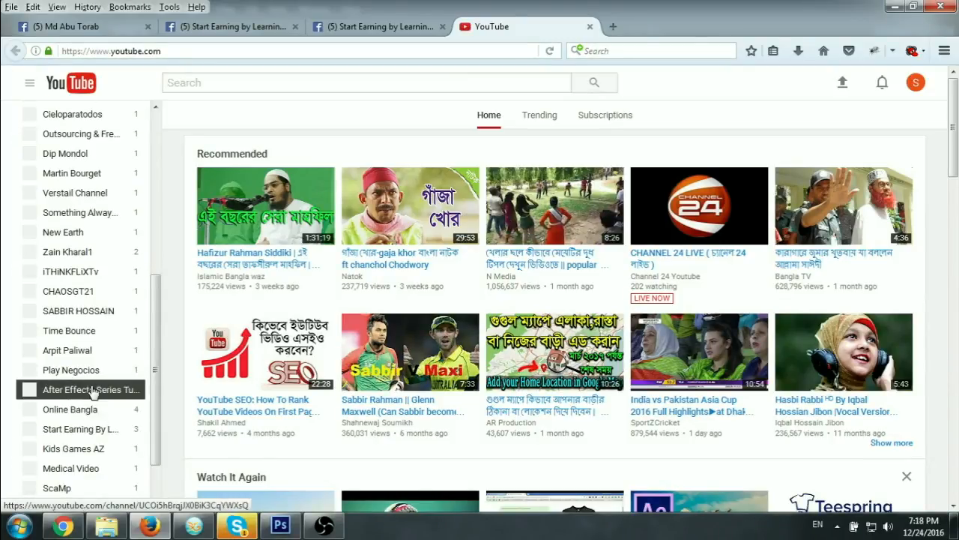
scroll(83, 300, "down", 2)
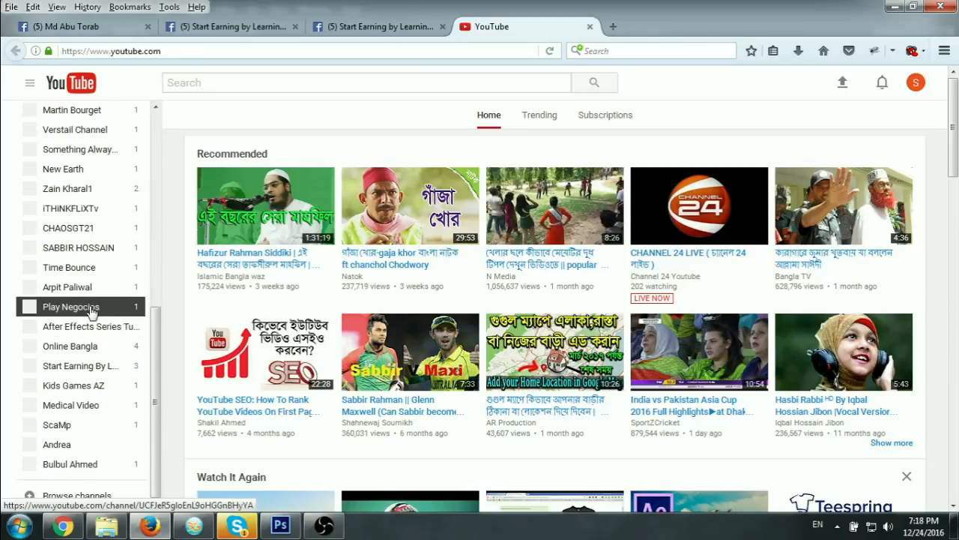
left_click(88, 370)
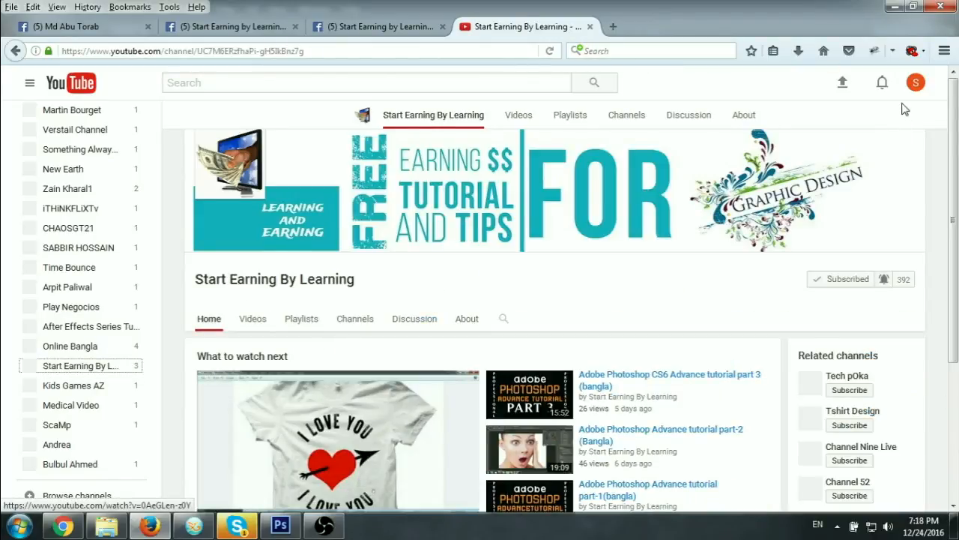
- Turn on all notifications for the Start Earning By Learning channel and save the setting
left_click(837, 280)
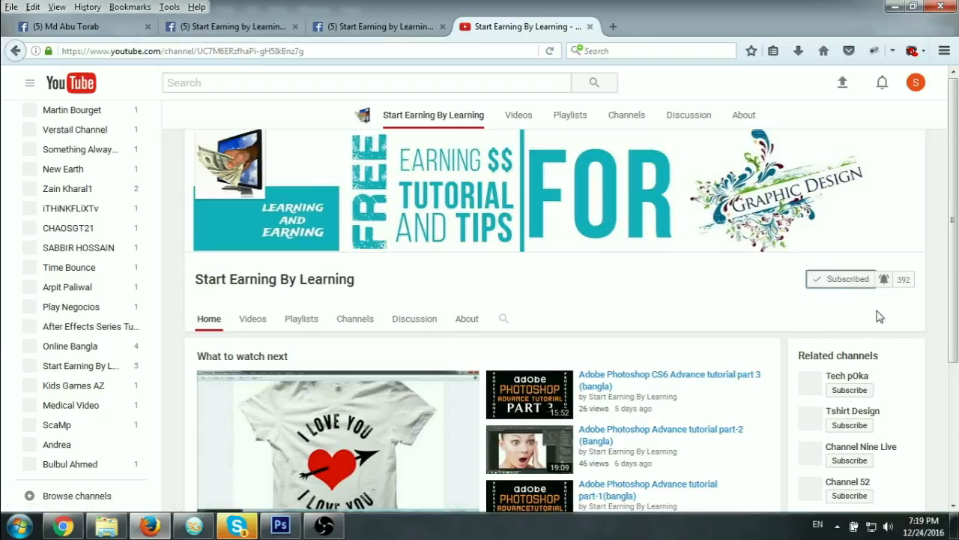
left_click(850, 285)
left_click(862, 257)
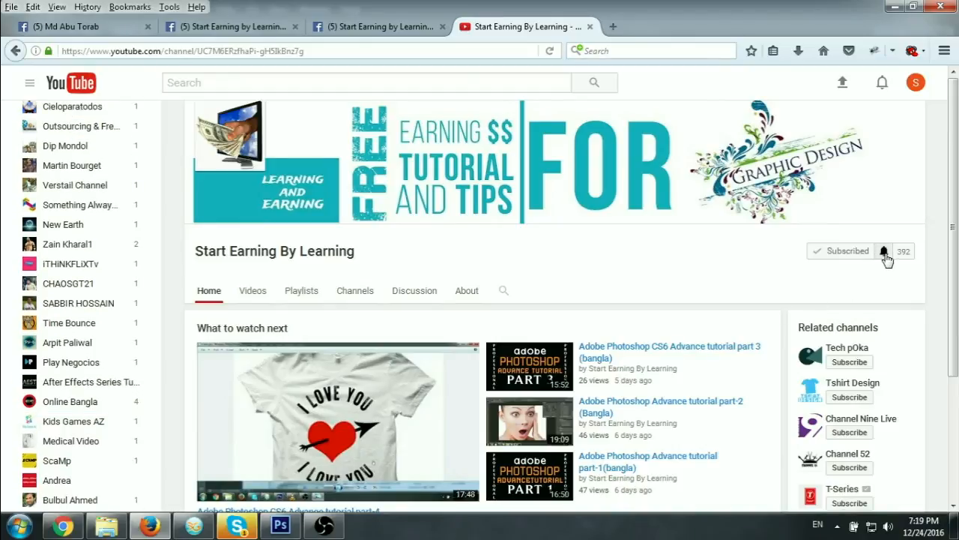
left_click(884, 253)
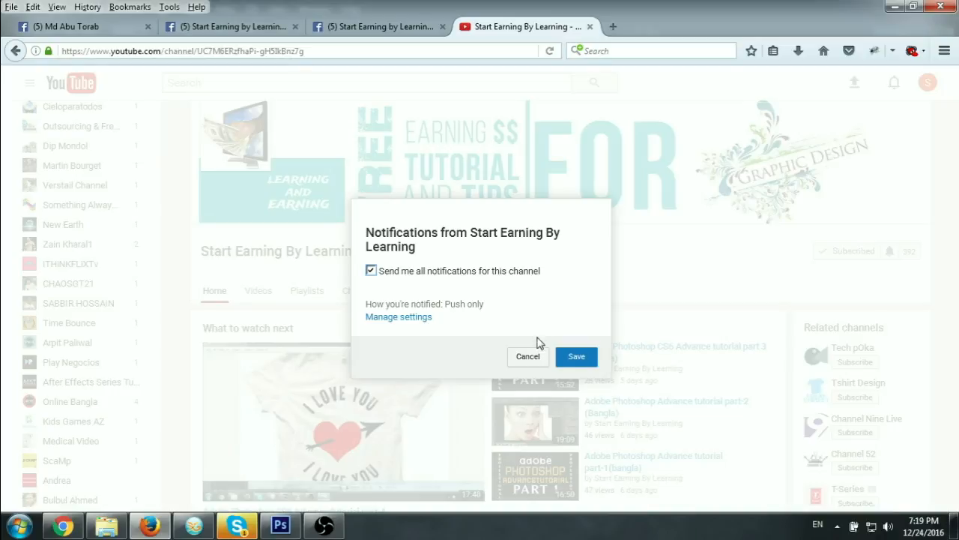
left_click(583, 363)
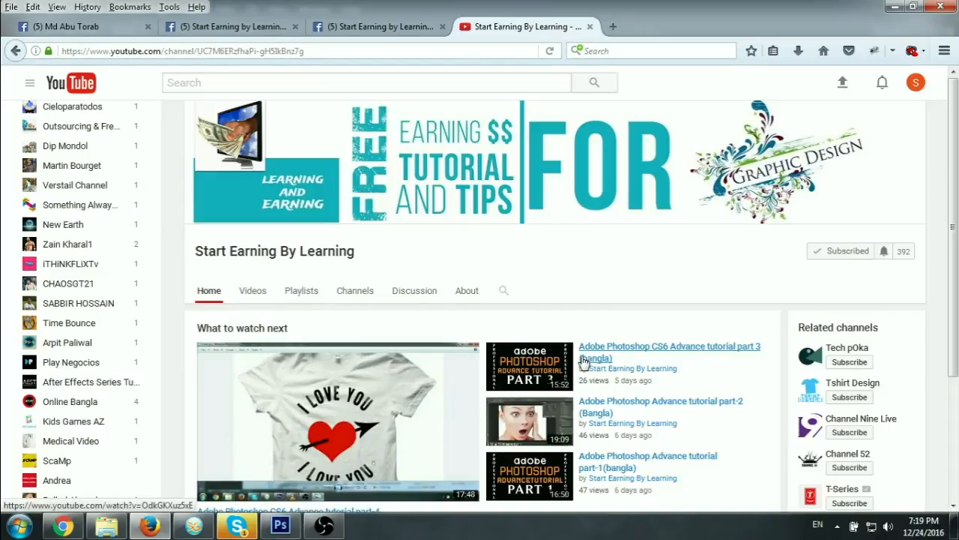